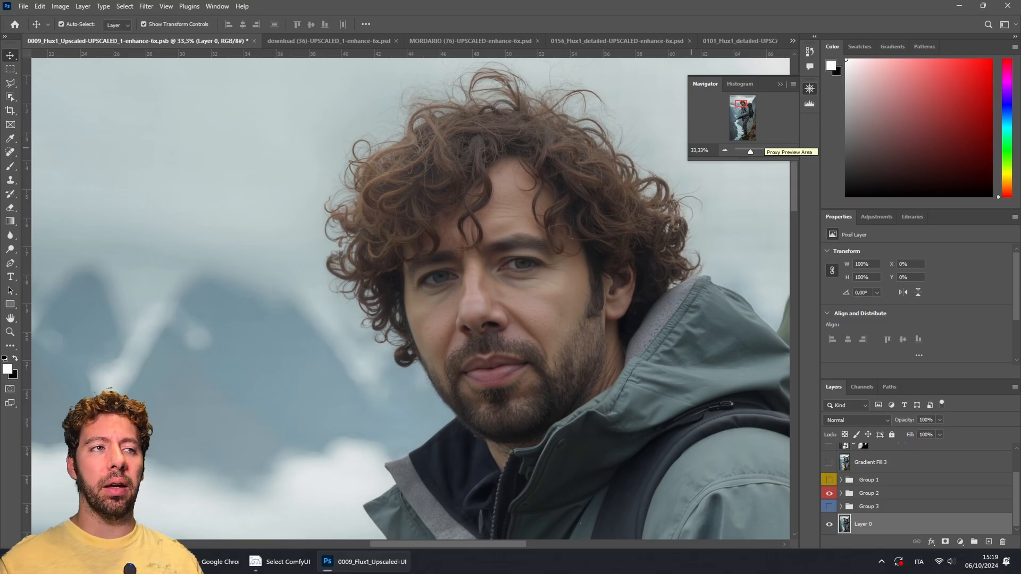
# Step: Zoom into the portrait and check the document's pixel dimensions in the Image Size dialog without changing them
pyautogui.click(783, 150)
pyautogui.moveTo(744, 101); pyautogui.dragTo(745, 101)
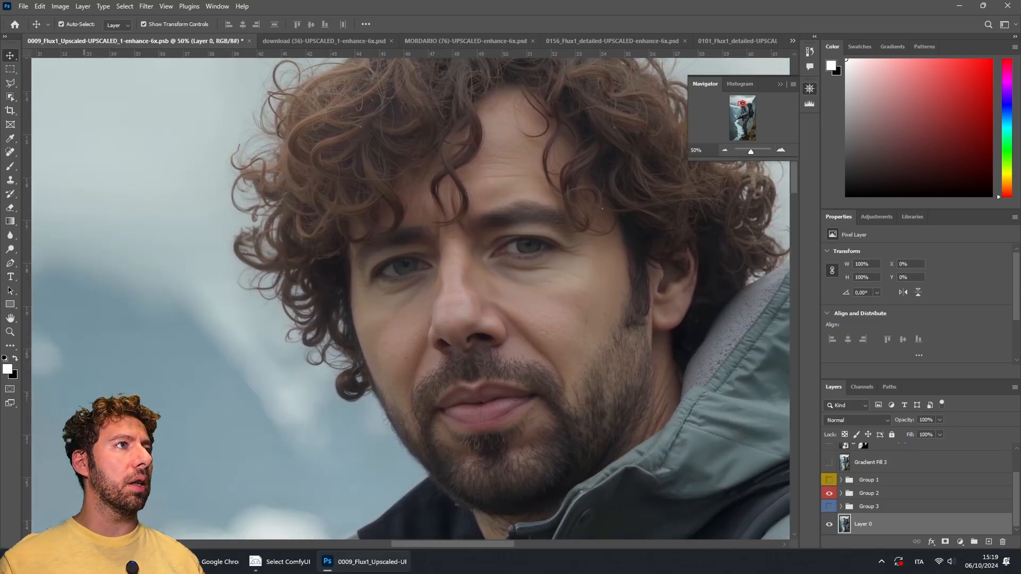
pyautogui.click(60, 6)
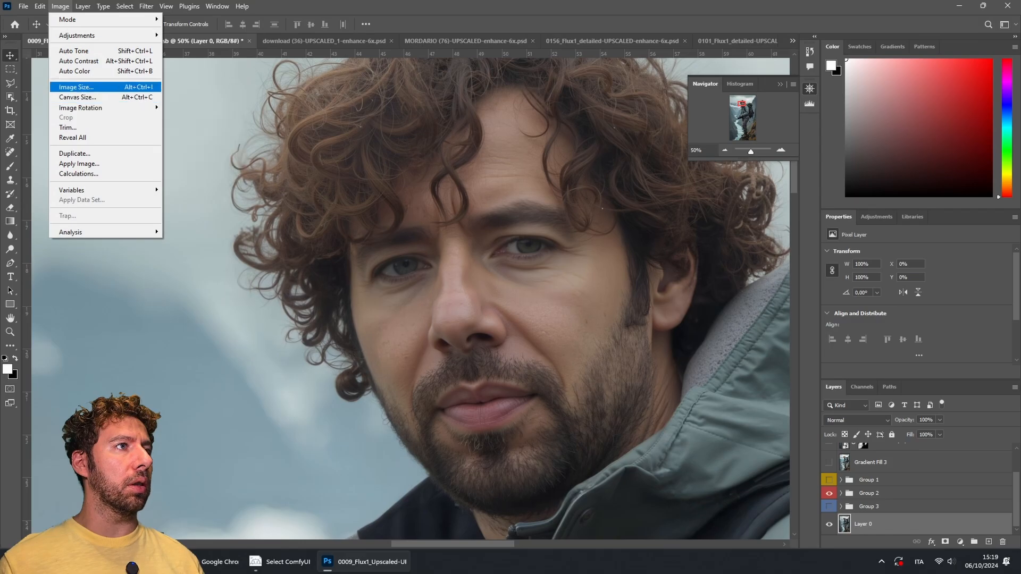
pyautogui.click(76, 87)
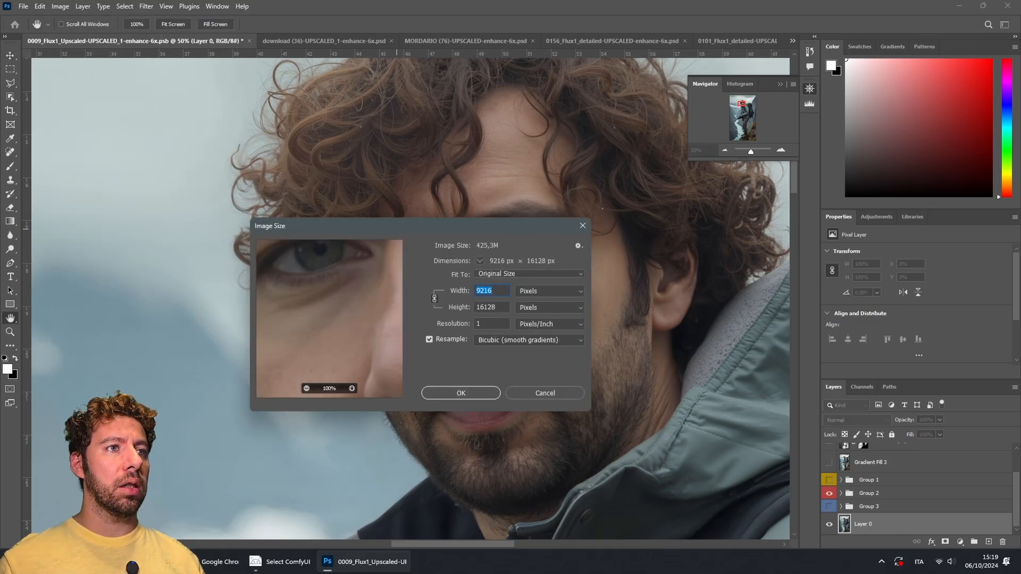
pyautogui.press('Tab')
pyautogui.hotkey('shift', 'Tab')
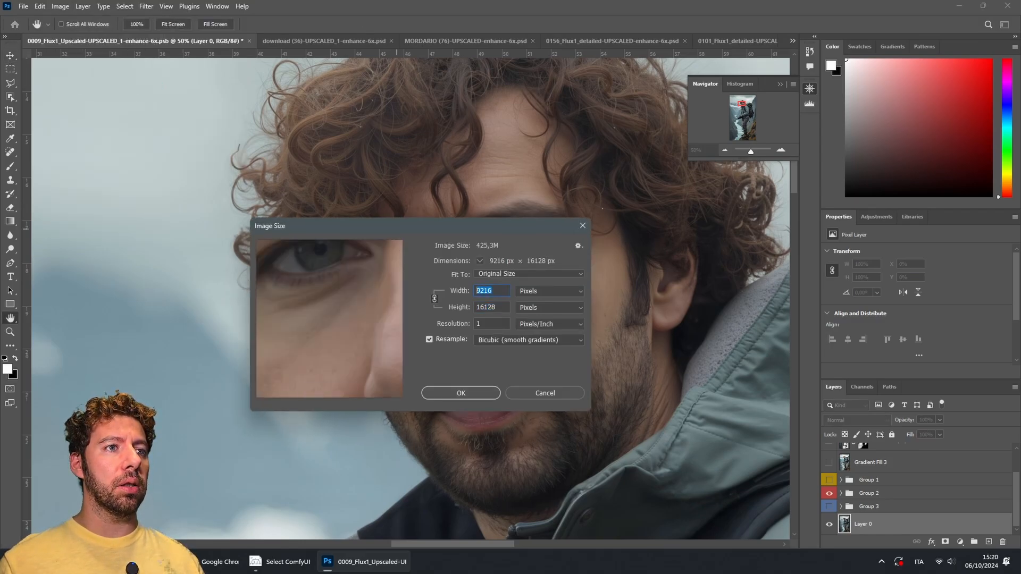
pyautogui.click(545, 393)
# Step: Inspect the upscaled image's detail at several zoom levels across the face, hair and jacket, then zoom out to the whole image
pyautogui.click(781, 151)
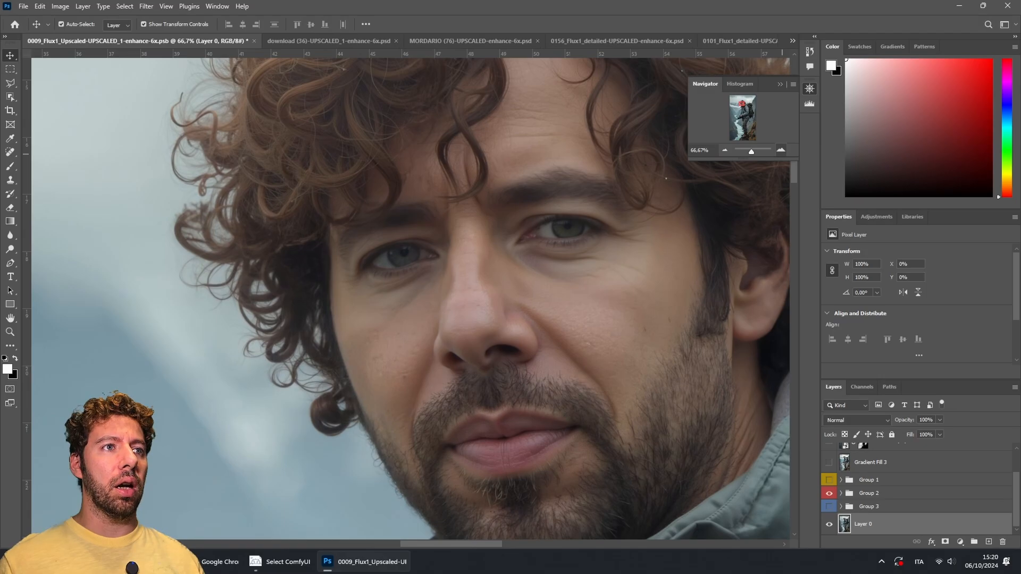
pyautogui.click(782, 152)
pyautogui.scroll(8, 558, 237)
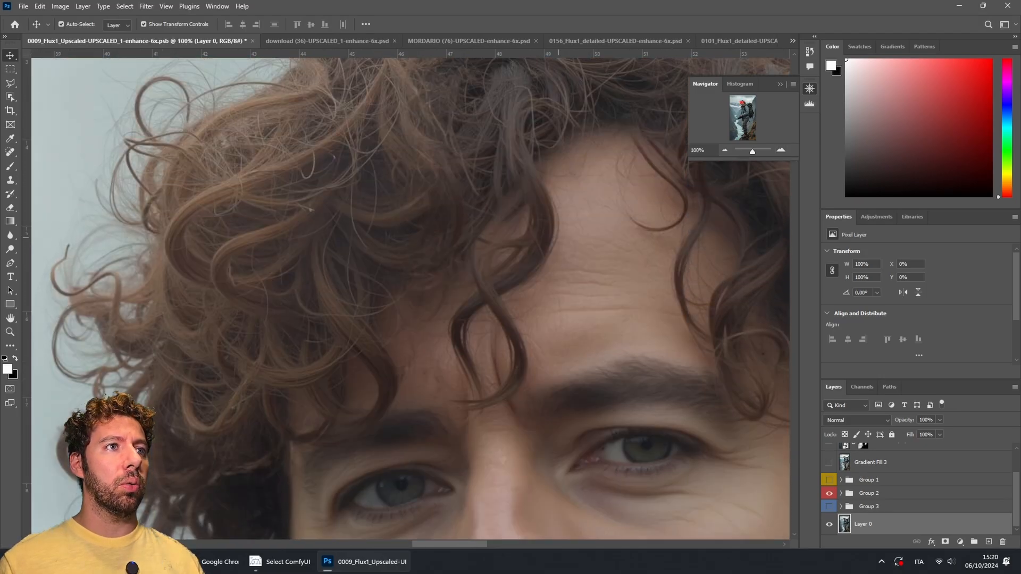
pyautogui.scroll(-8, 417, 299)
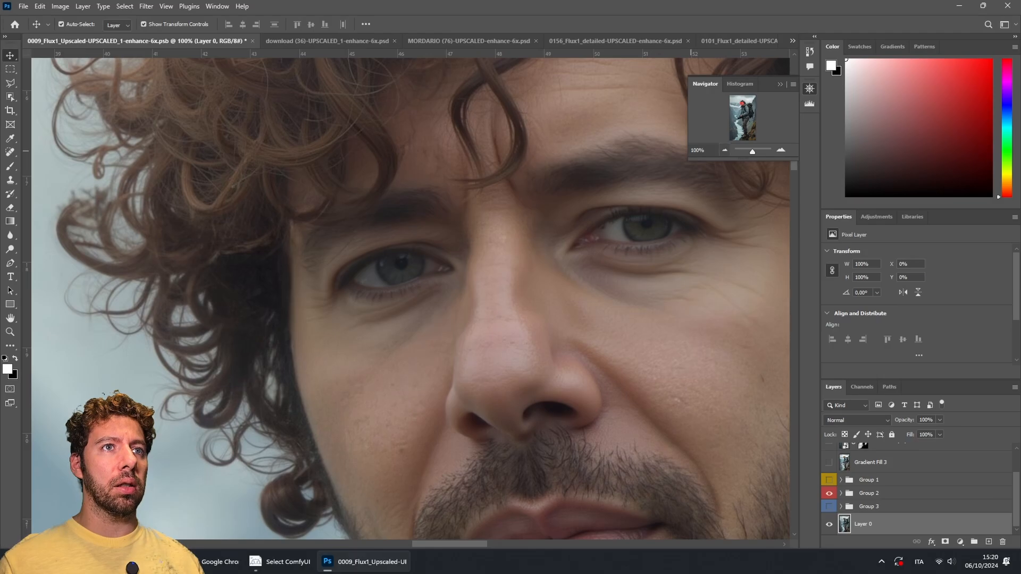
pyautogui.click(725, 151)
pyautogui.click(725, 151)
pyautogui.click(744, 127)
pyautogui.moveTo(744, 129)
pyautogui.mouseDown()
pyautogui.moveTo(744, 141)
pyautogui.moveTo(744, 112)
pyautogui.mouseUp()
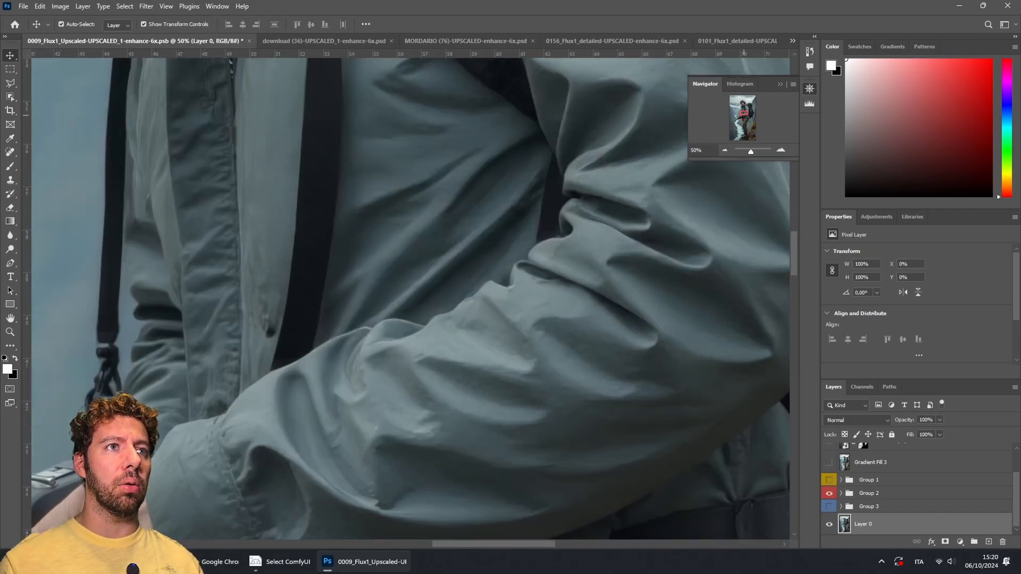
pyautogui.click(725, 150)
pyautogui.click(725, 150)
pyautogui.click(725, 150)
pyautogui.click(725, 150)
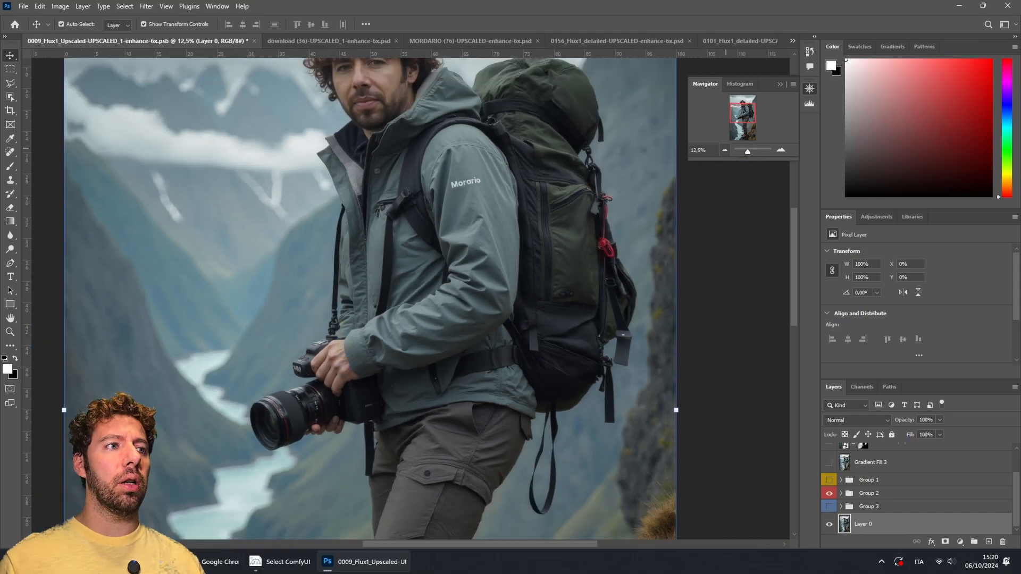
pyautogui.click(725, 150)
pyautogui.moveTo(741, 120); pyautogui.dragTo(740, 116)
pyautogui.click(715, 202)
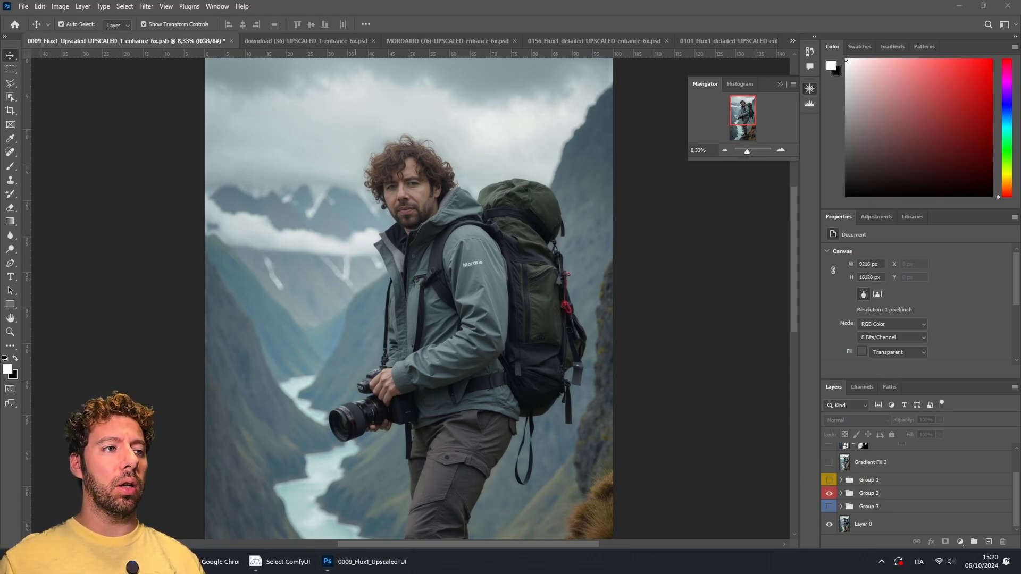
pyautogui.moveTo(364, 561)
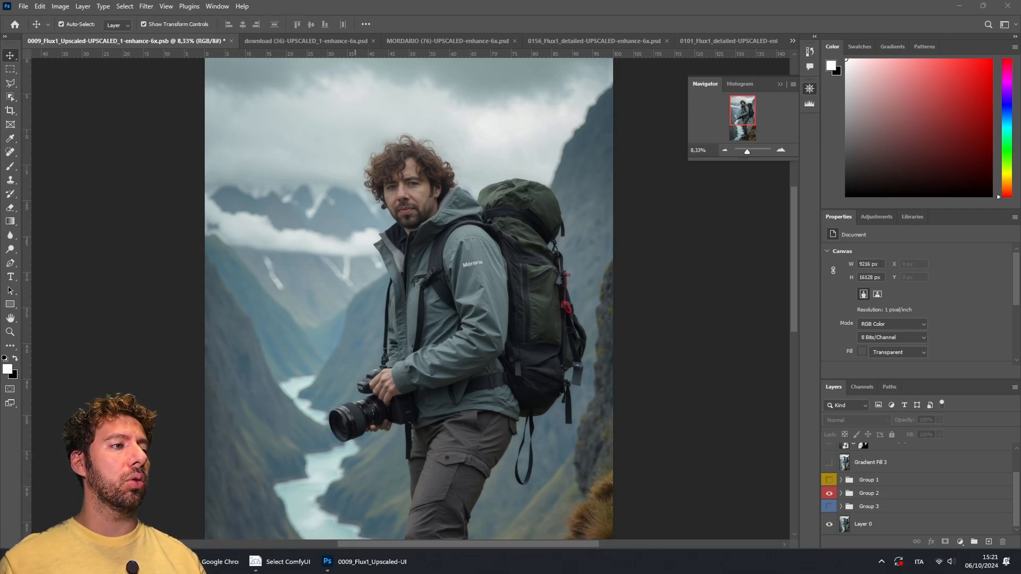
pyautogui.press('super')
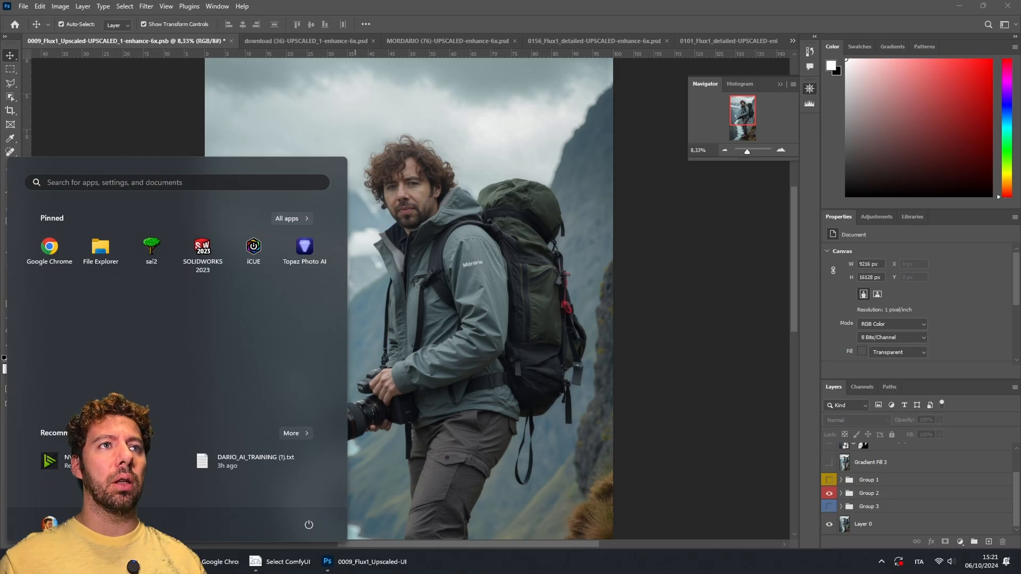
pyautogui.press('Escape')
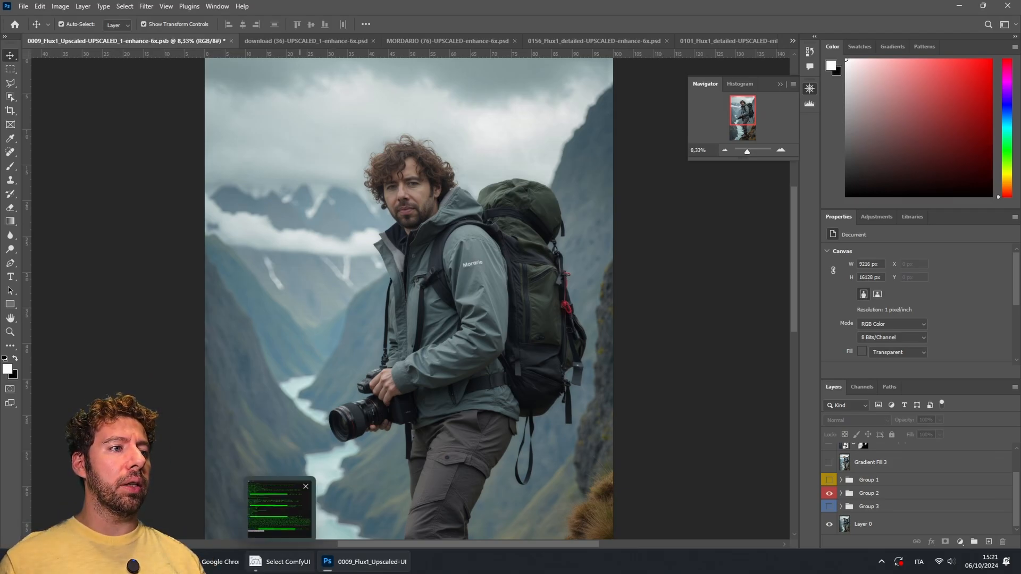
# Step: Switch to the ComfyUI tab in Chrome and survey the overall workflow graph
pyautogui.moveTo(219, 562)
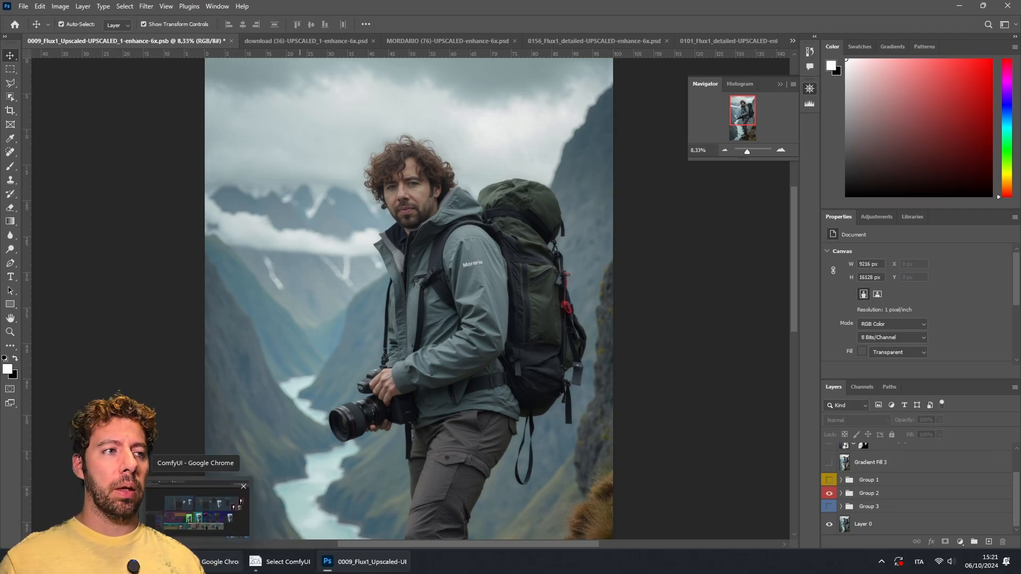
pyautogui.click(197, 511)
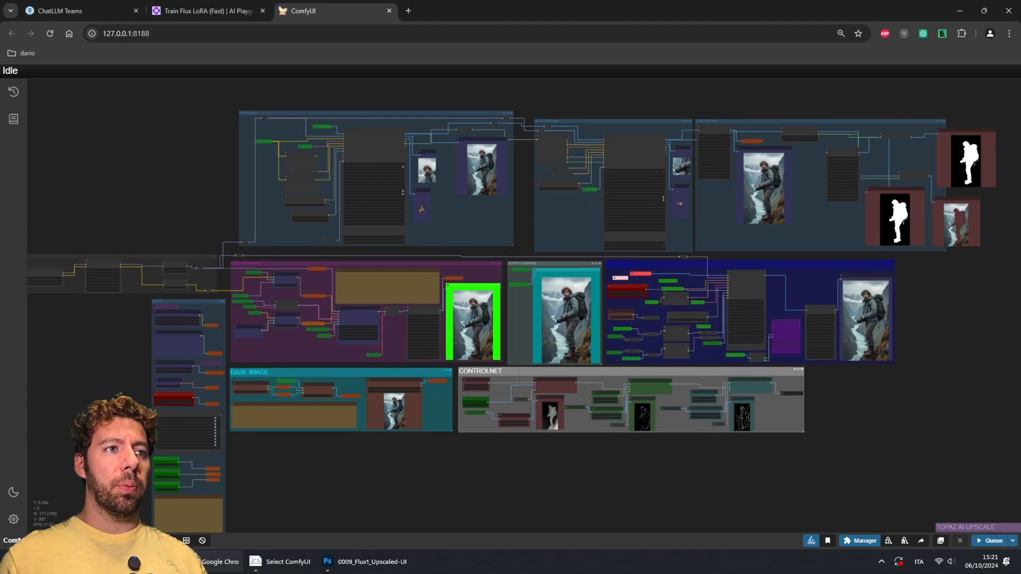
pyautogui.moveTo(425, 474); pyautogui.dragTo(421, 493)
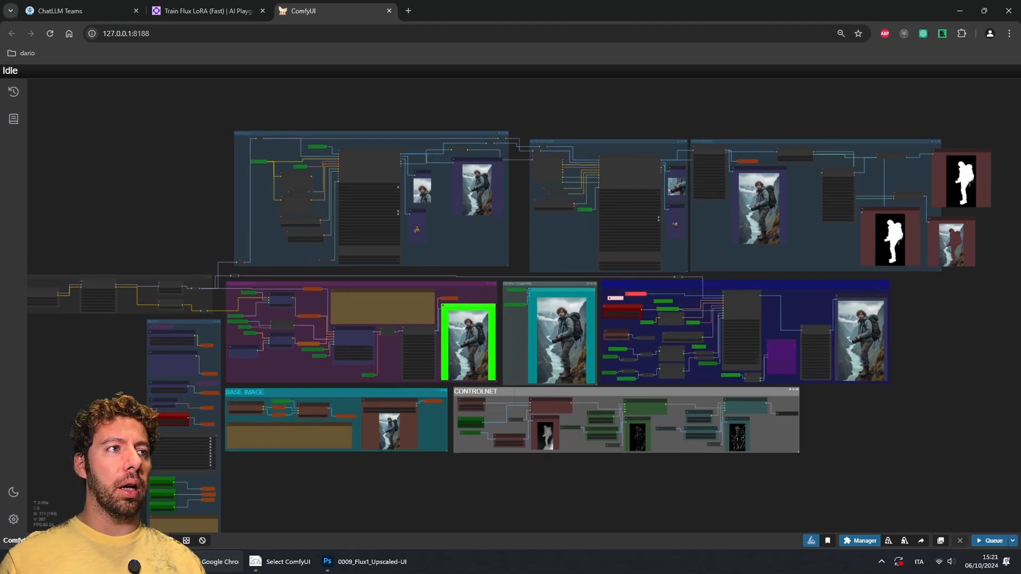
pyautogui.moveTo(425, 490); pyautogui.dragTo(445, 492)
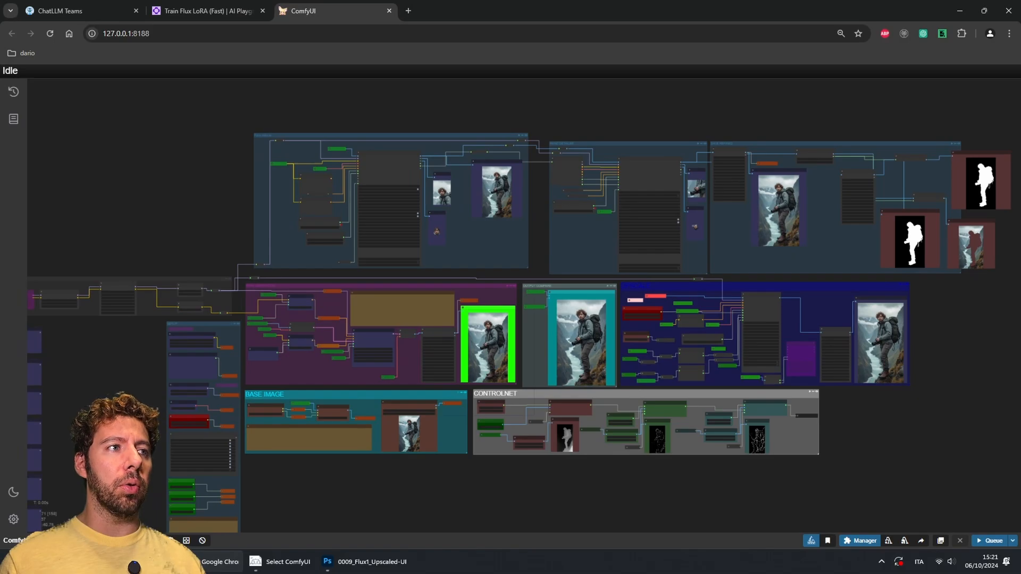
pyautogui.scroll(3, 284, 322)
pyautogui.scroll(-2, 285, 320)
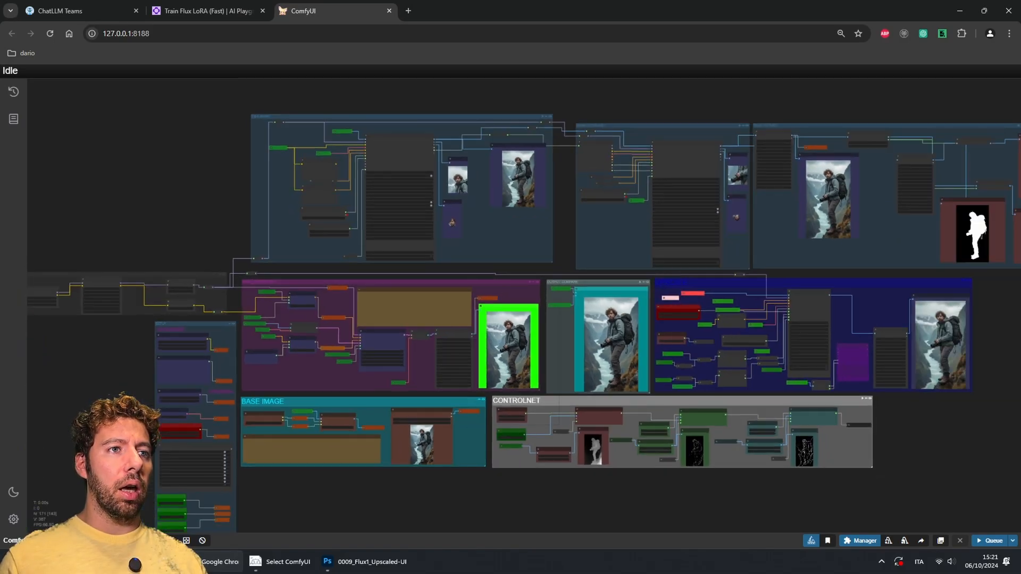
pyautogui.moveTo(285, 320); pyautogui.dragTo(193, 331)
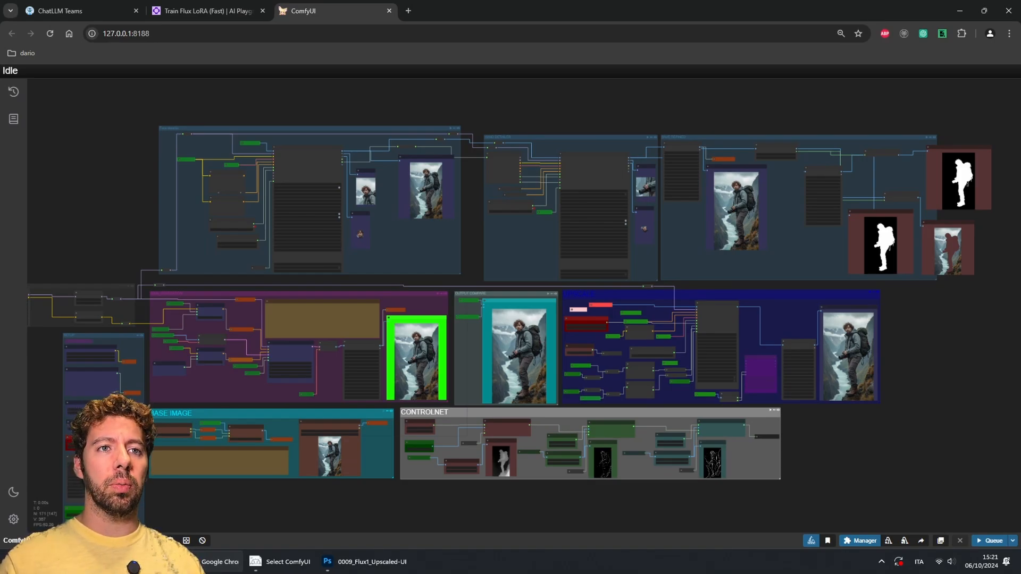
# Step: Zoom into the upscale group to examine the Ultimate SD Upscale settings, Image Save node and preview
pyautogui.moveTo(880, 332); pyautogui.dragTo(744, 312)
pyautogui.scroll(7, 744, 312)
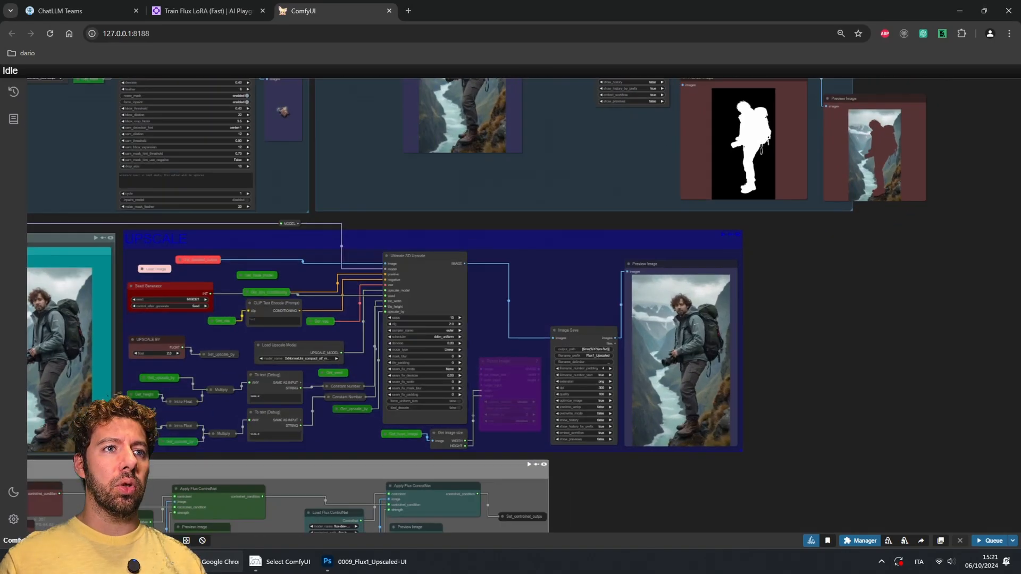
pyautogui.scroll(11, 713, 354)
pyautogui.scroll(-15, 755, 339)
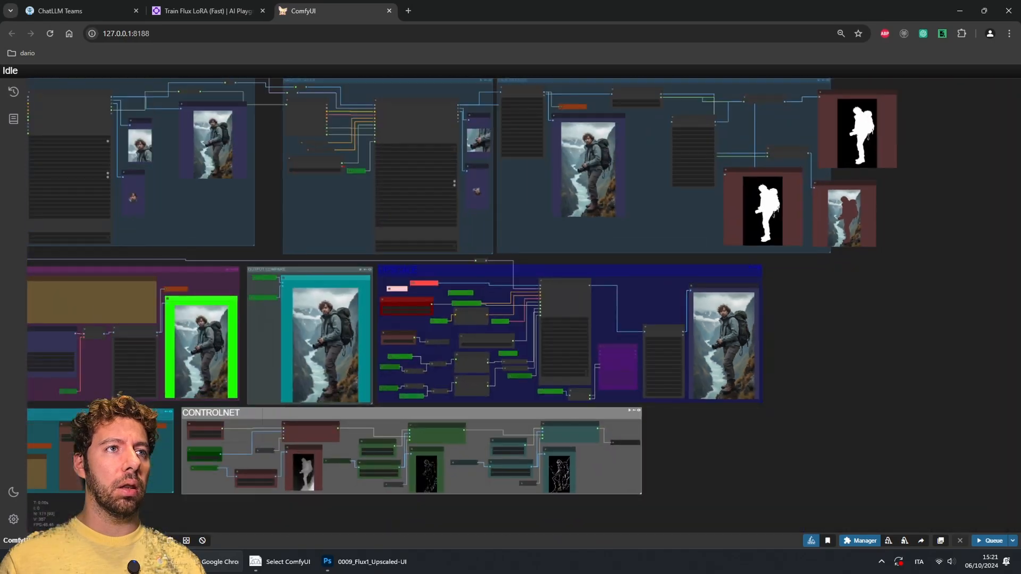
pyautogui.moveTo(629, 174); pyautogui.dragTo(560, 193)
pyautogui.scroll(15, 634, 287)
pyautogui.scroll(-3, 527, 130)
pyautogui.moveTo(595, 436); pyautogui.dragTo(554, 112)
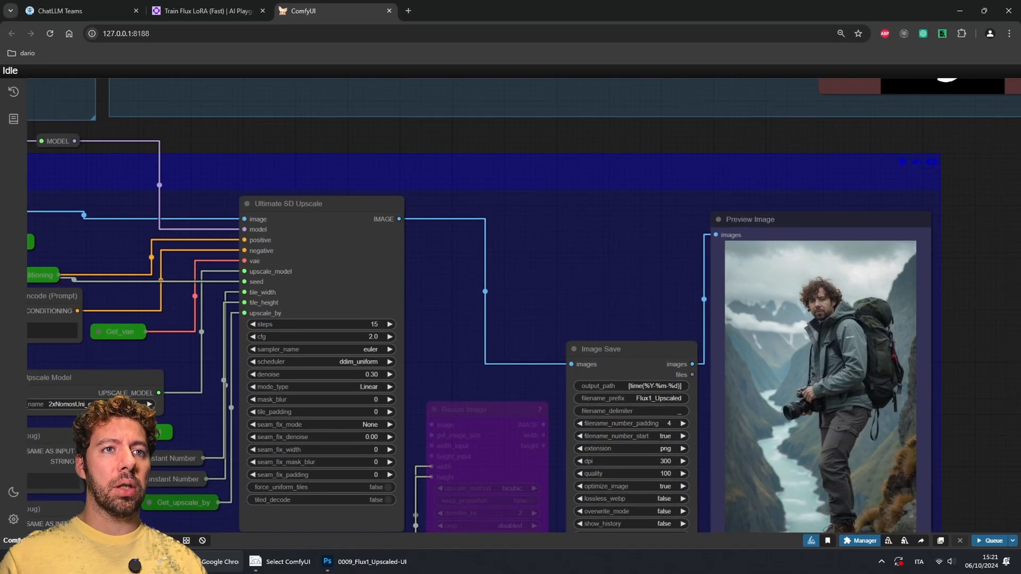
pyautogui.moveTo(628, 261); pyautogui.dragTo(462, 188)
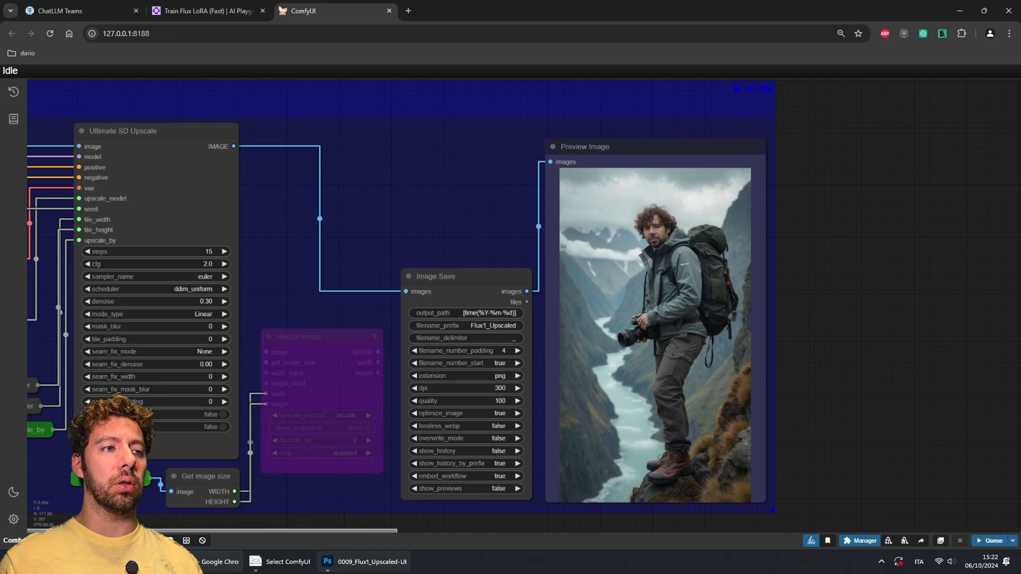
# Step: Compare the Photoshop image with the ComfyUI upscale preview, then pan through the upscale and controlnet groups
pyautogui.click(374, 563)
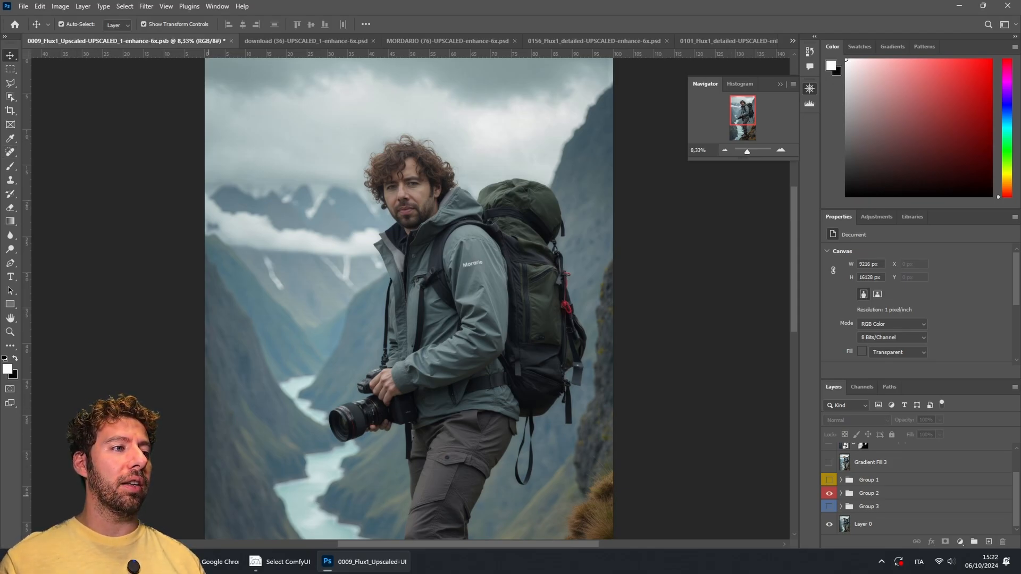
pyautogui.click(196, 562)
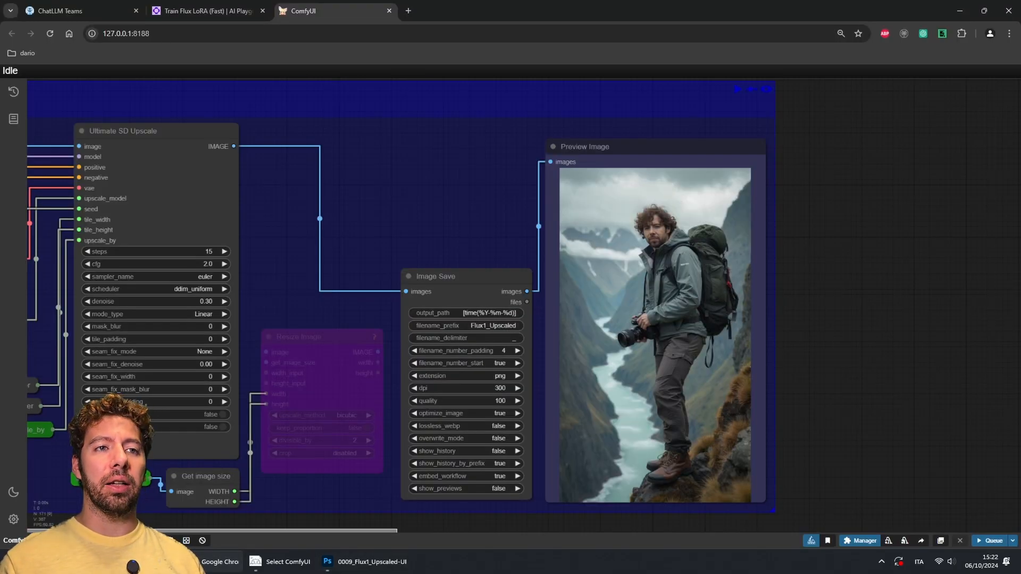
pyautogui.moveTo(383, 239); pyautogui.dragTo(458, 146)
pyautogui.scroll(-6, 665, 367)
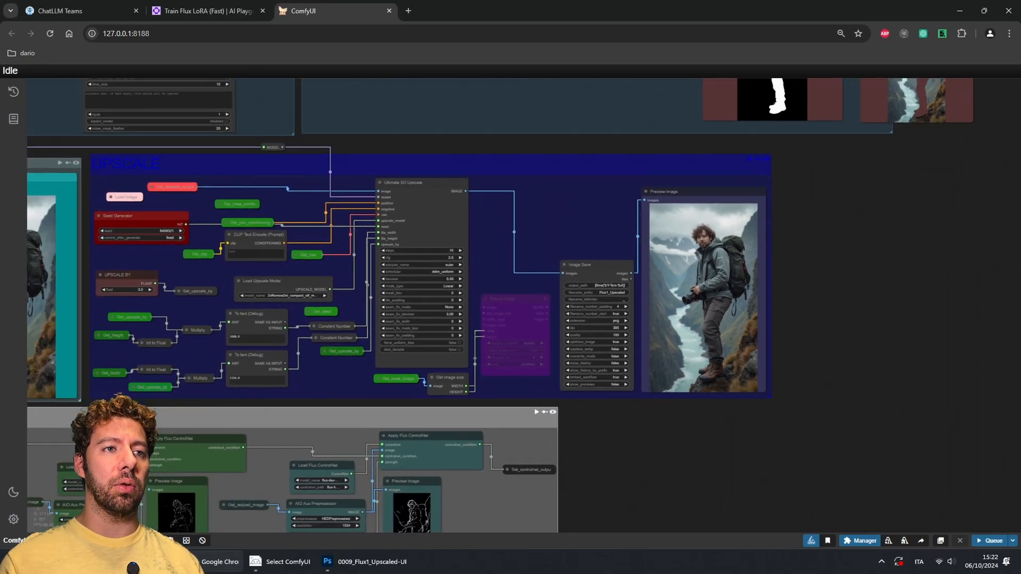
pyautogui.moveTo(665, 452); pyautogui.dragTo(828, 395)
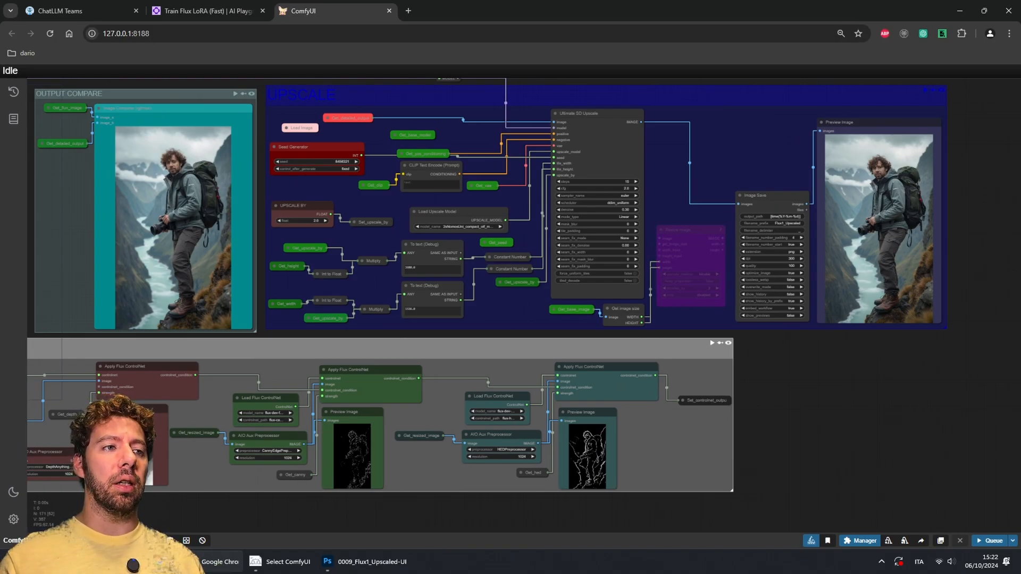
pyautogui.moveTo(819, 388); pyautogui.dragTo(823, 487)
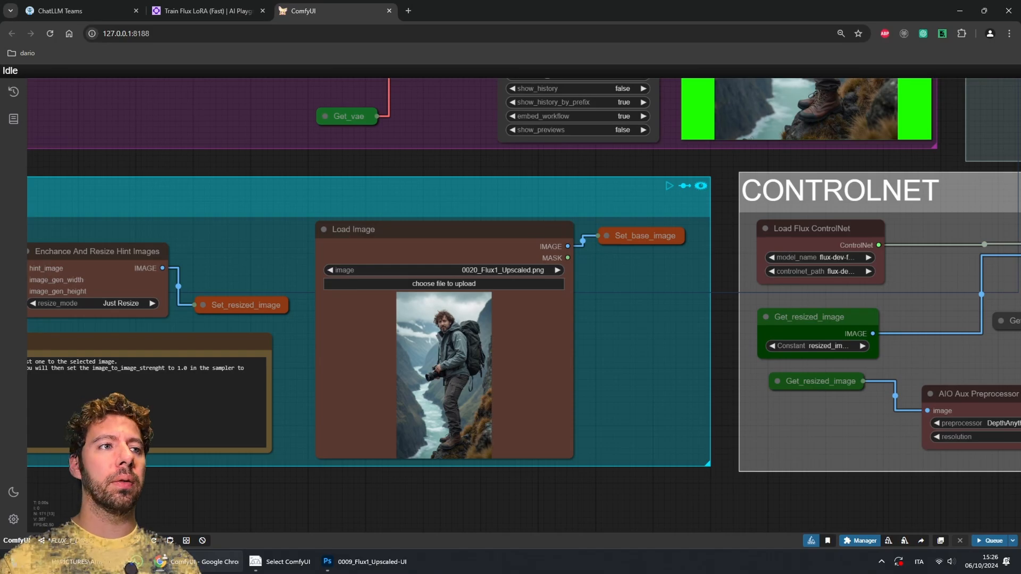
# Step: Examine the base image Load Image node and the Xlabs Sampler's Image Save and preview output
pyautogui.moveTo(639, 346); pyautogui.dragTo(652, 386)
pyautogui.moveTo(639, 202); pyautogui.dragTo(490, 505)
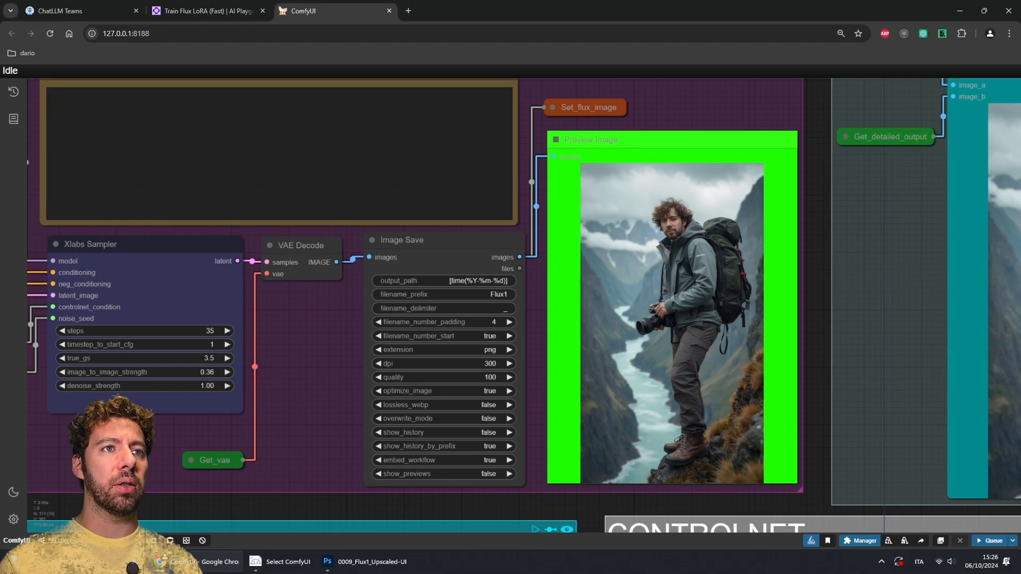
pyautogui.scroll(7, 768, 163)
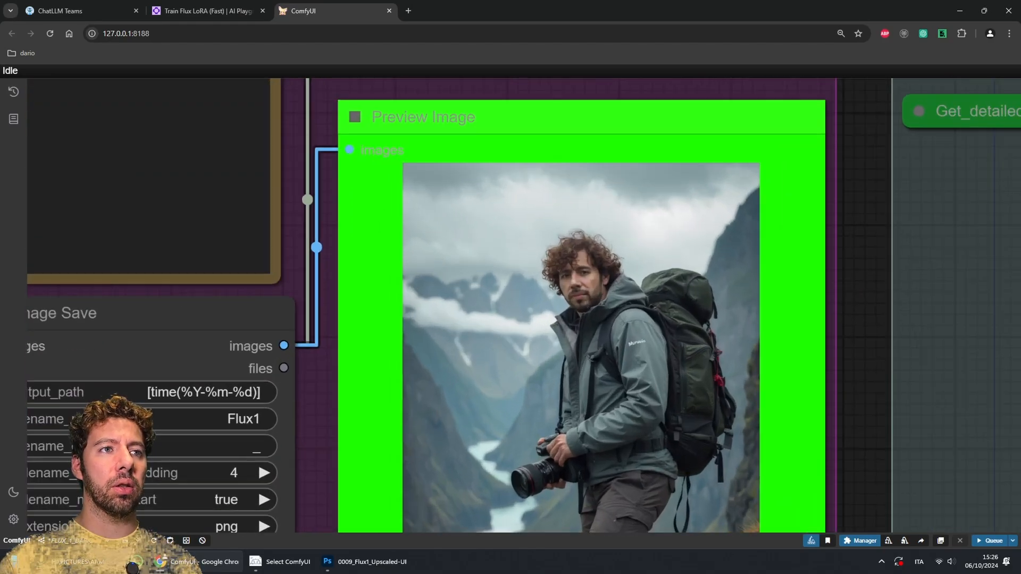
pyautogui.scroll(-5, 623, 299)
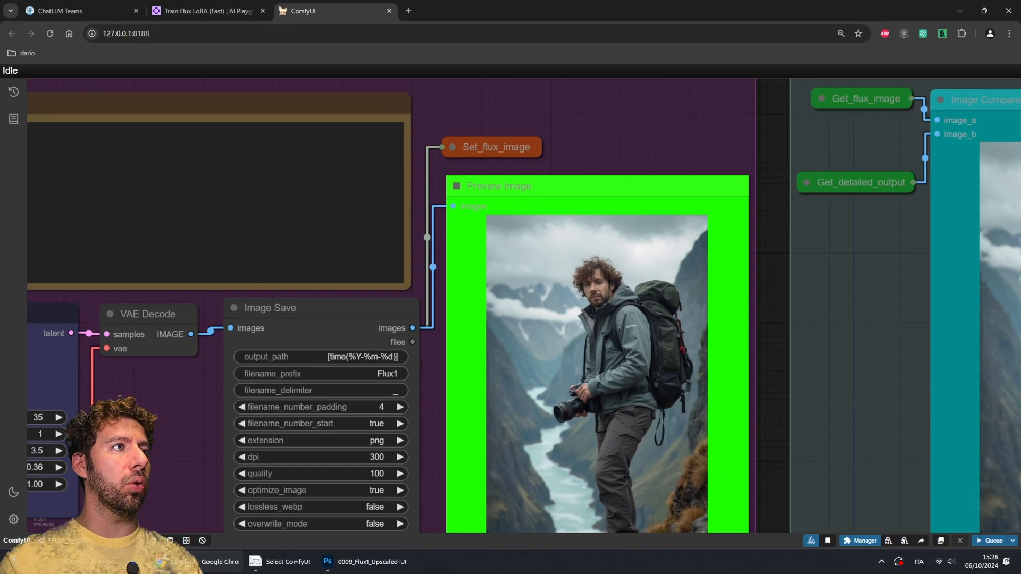
pyautogui.moveTo(585, 159); pyautogui.dragTo(831, 103)
# Step: Switch to the Train Flux LoRA (Fast) tab and read the training cost note
pyautogui.click(207, 10)
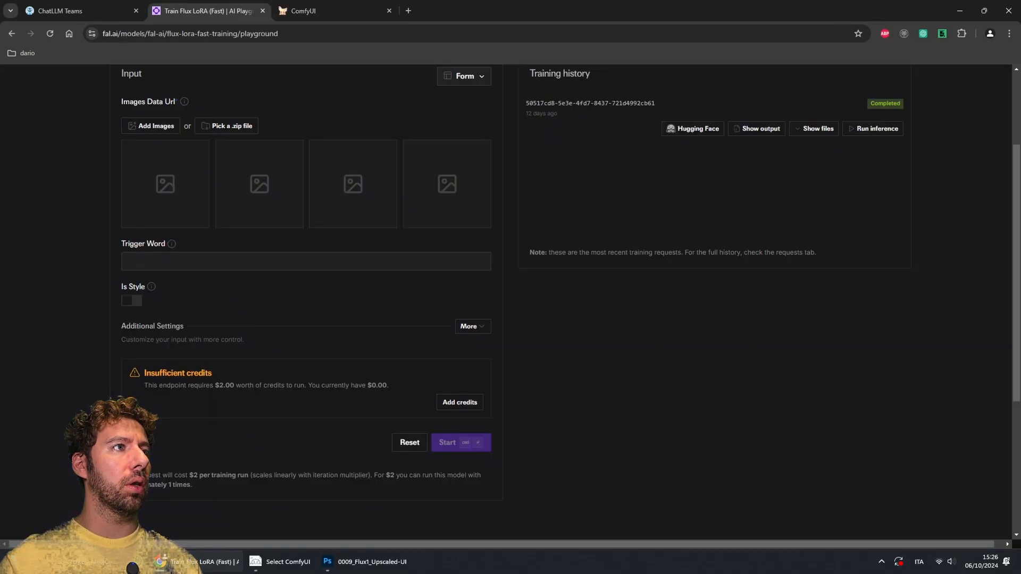
pyautogui.scroll(3, 511, 298)
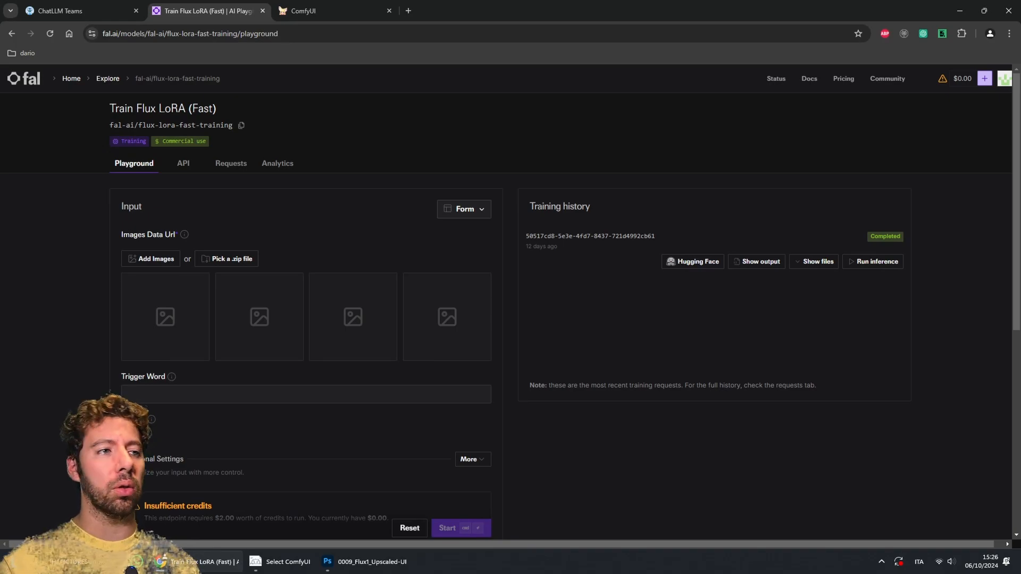
pyautogui.scroll(-3, 511, 298)
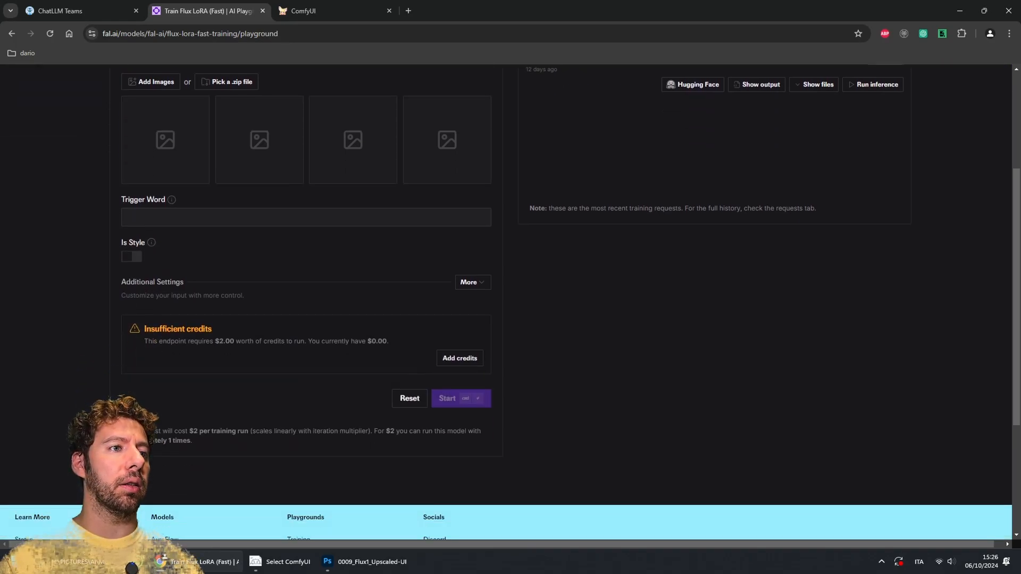
pyautogui.moveTo(378, 431); pyautogui.dragTo(430, 431)
pyautogui.click(421, 431)
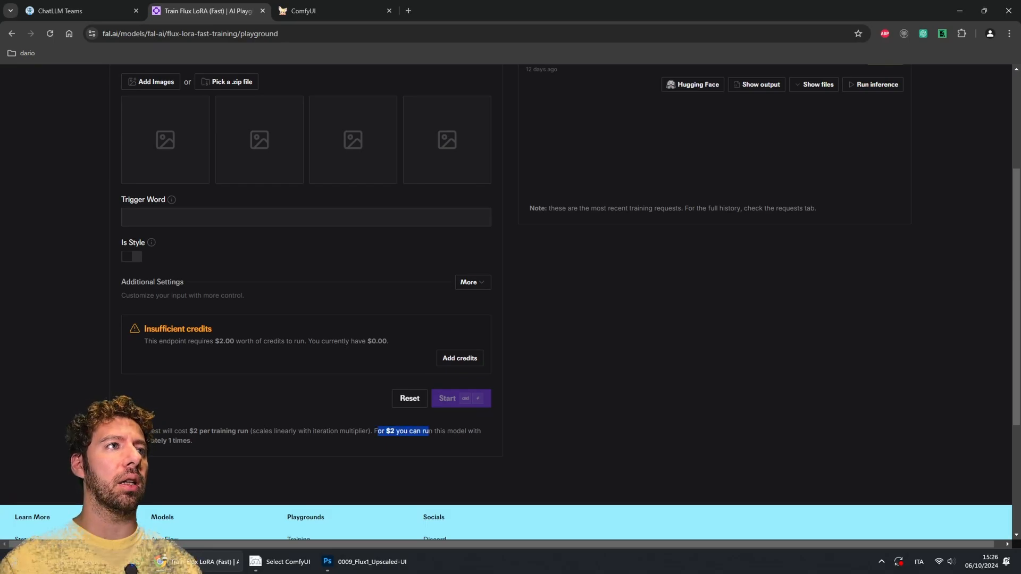
# Step: Return to the ComfyUI workflow and examine the prompt String Literal node and the base image Load Image node
pyautogui.click(429, 431)
pyautogui.click(319, 10)
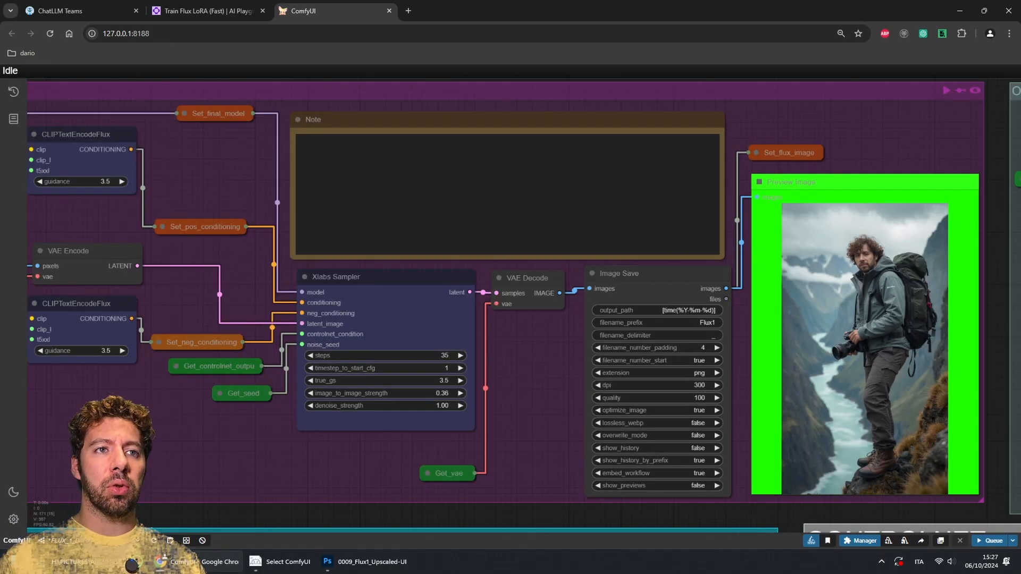
pyautogui.moveTo(532, 404); pyautogui.dragTo(999, 309)
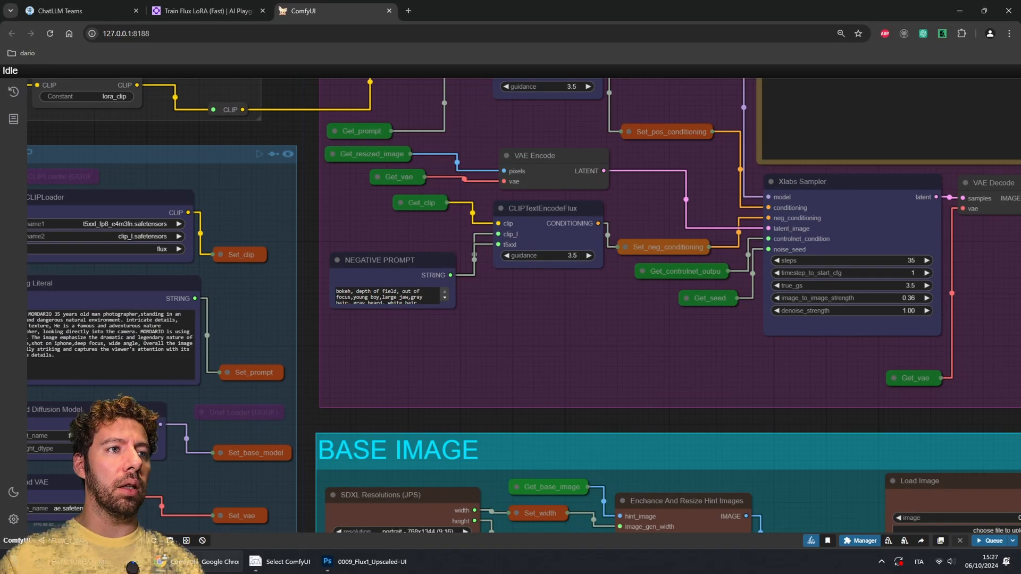
pyautogui.moveTo(532, 367); pyautogui.dragTo(597, 365)
pyautogui.moveTo(139, 356); pyautogui.dragTo(76, 312)
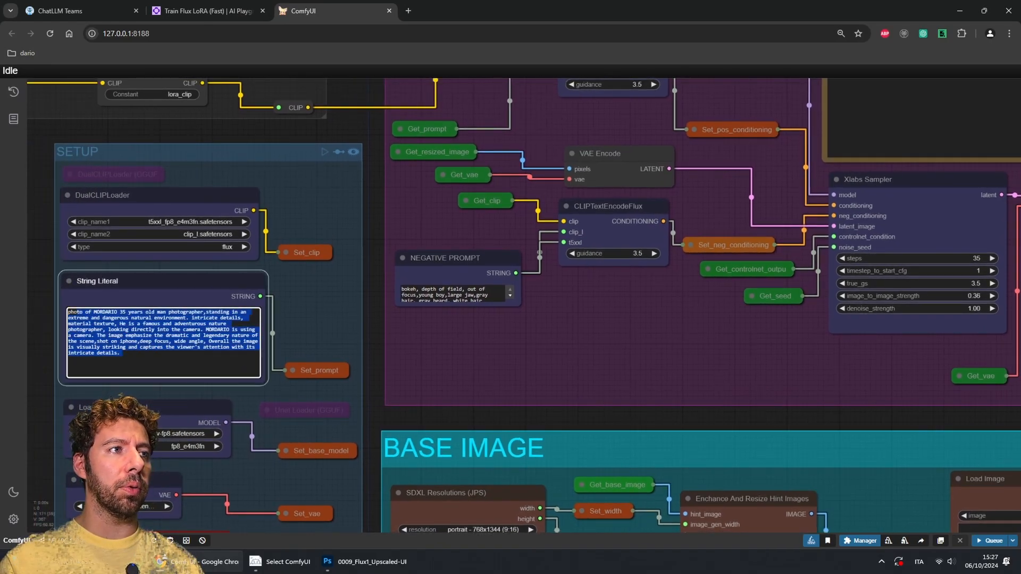
pyautogui.click(45, 315)
pyautogui.moveTo(638, 351); pyautogui.dragTo(261, 192)
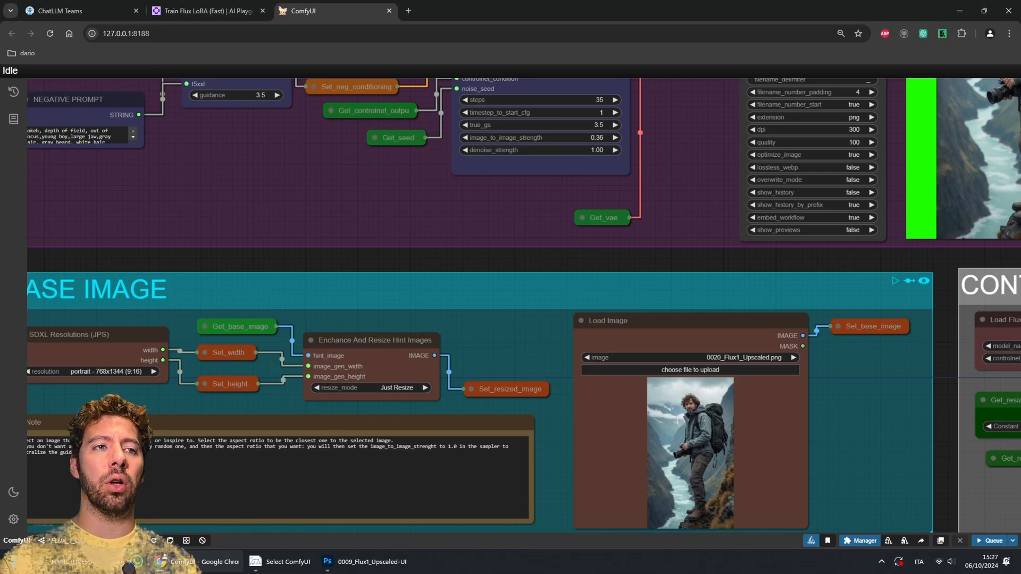
pyautogui.moveTo(511, 213); pyautogui.dragTo(473, 194)
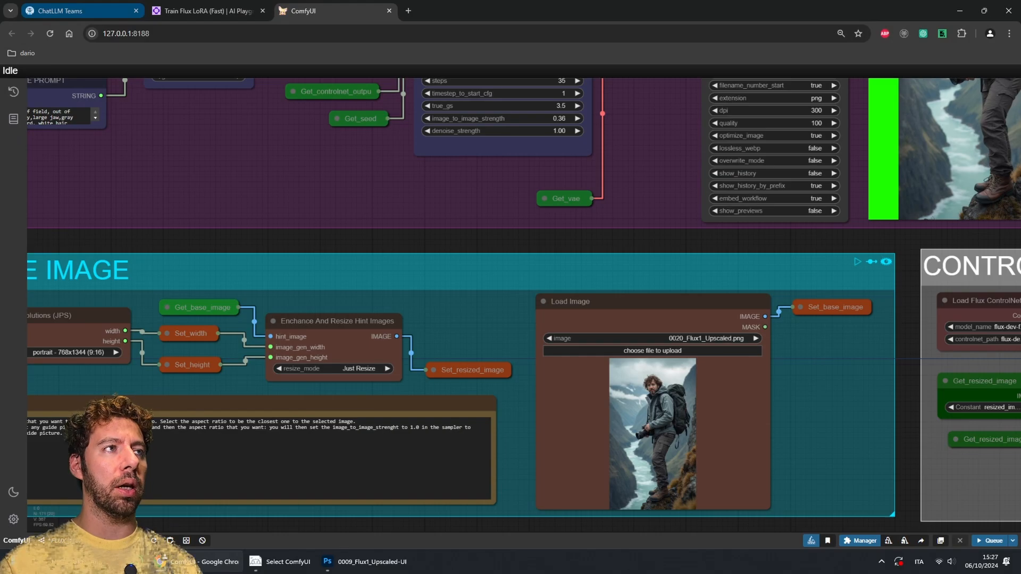
# Step: Open the ChatLLM Teams tab and review the FLUX.1 [pro] generated photographer images in the chat
pyautogui.click(59, 11)
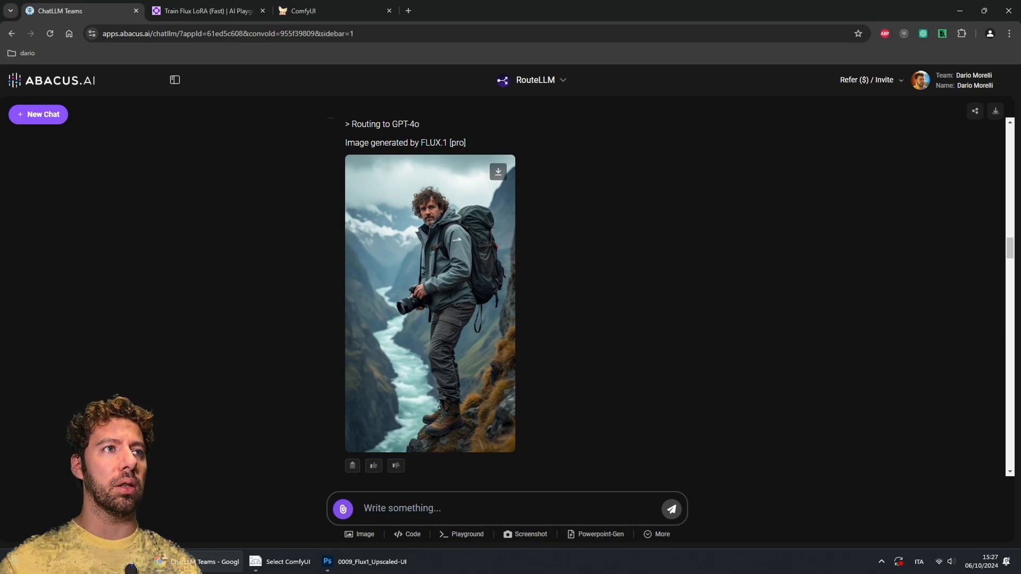
pyautogui.moveTo(364, 142); pyautogui.dragTo(450, 143)
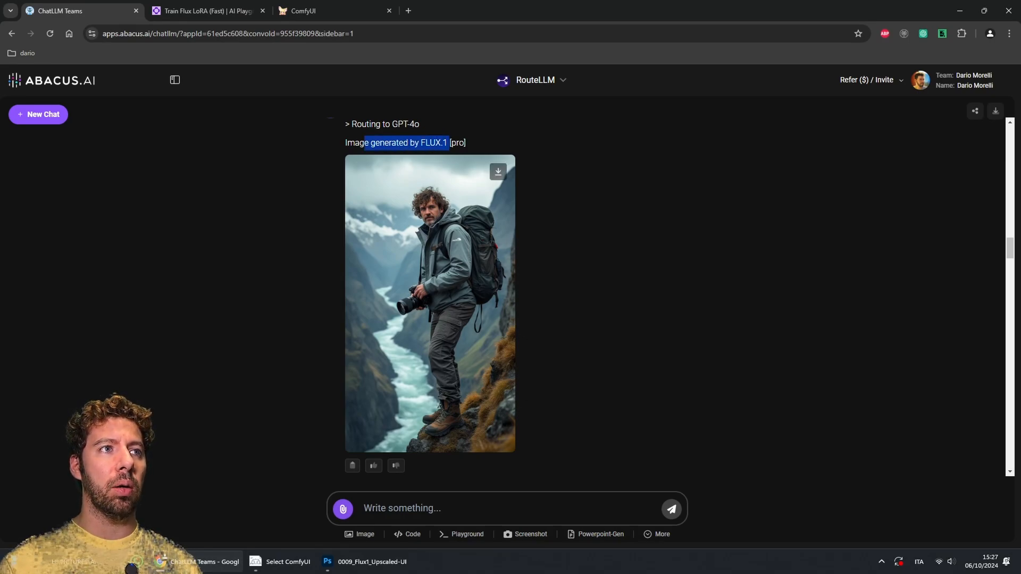
pyautogui.click(450, 142)
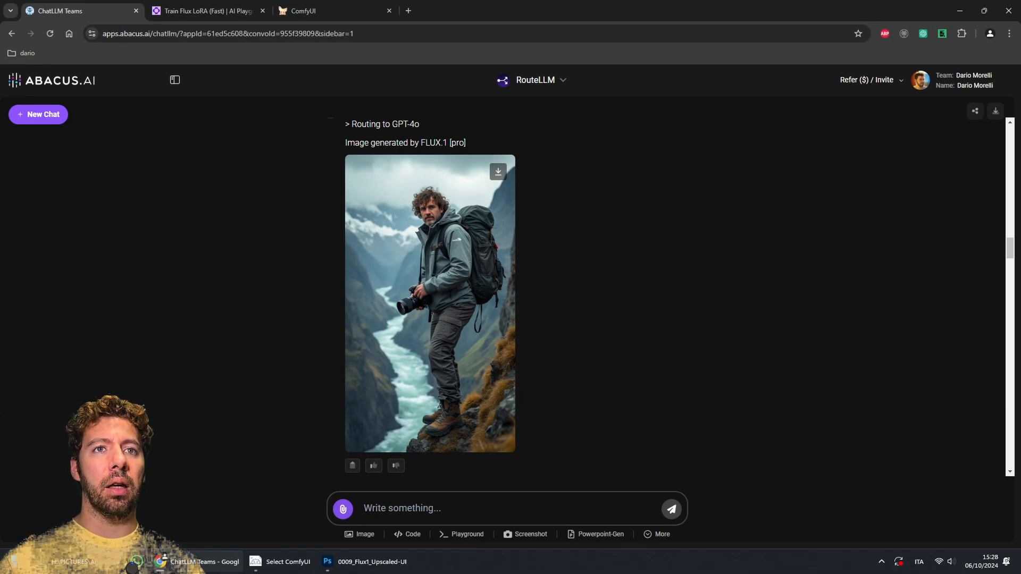
pyautogui.scroll(2, 505, 298)
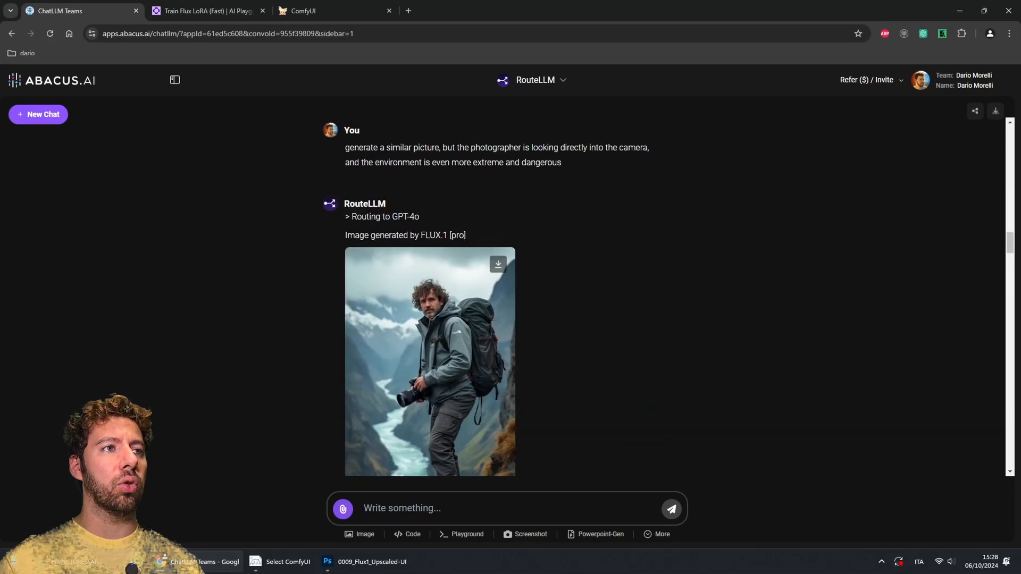
pyautogui.scroll(-20, 505, 298)
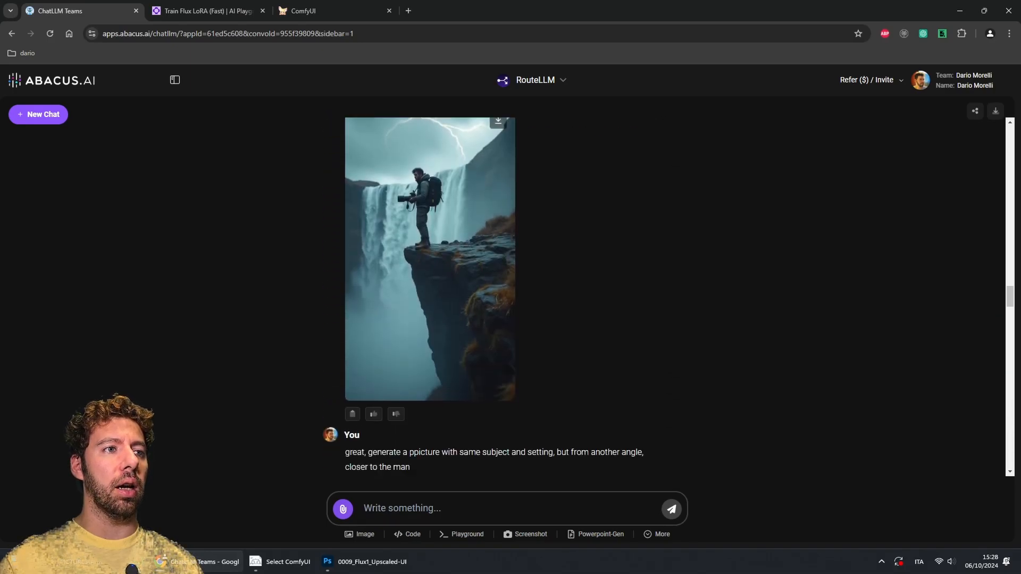
pyautogui.scroll(6, 506, 298)
pyautogui.scroll(-12, 506, 298)
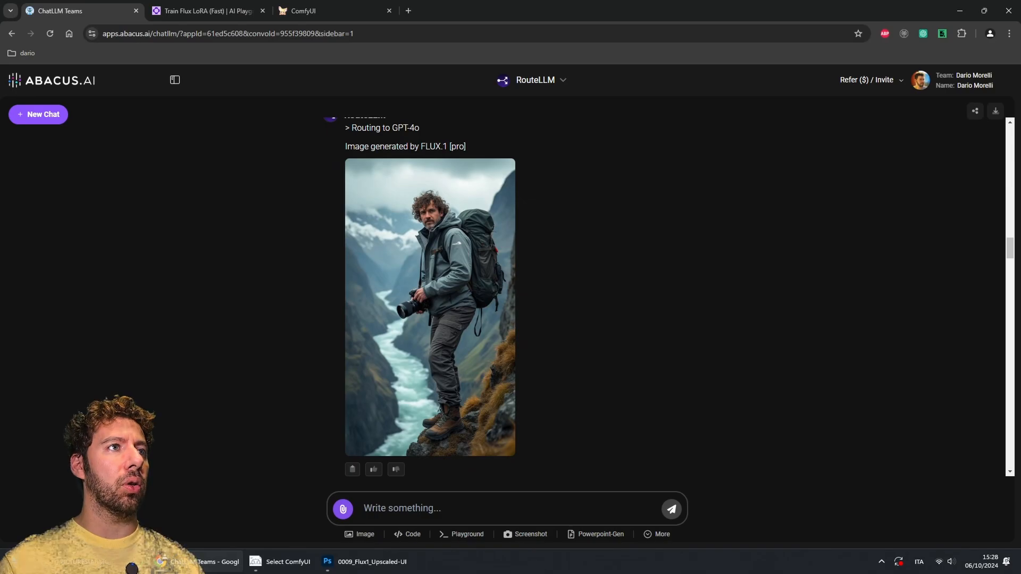
# Step: Return to ComfyUI and zoom into the Xlabs Sampler preview image to inspect the generated face
pyautogui.click(325, 11)
pyautogui.moveTo(660, 240); pyautogui.dragTo(603, 188)
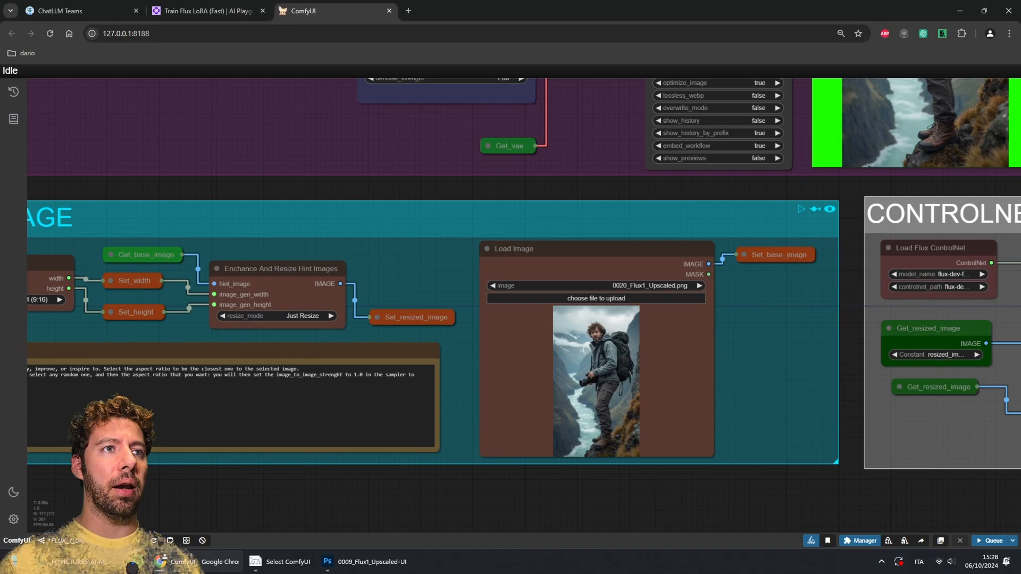
pyautogui.moveTo(603, 188); pyautogui.dragTo(523, 421)
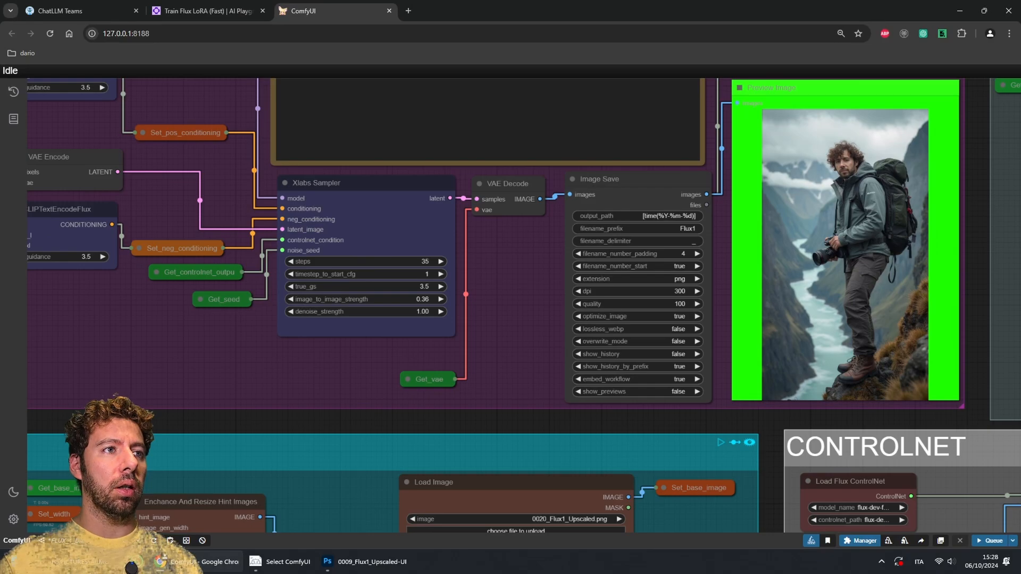
pyautogui.moveTo(524, 305); pyautogui.dragTo(428, 371)
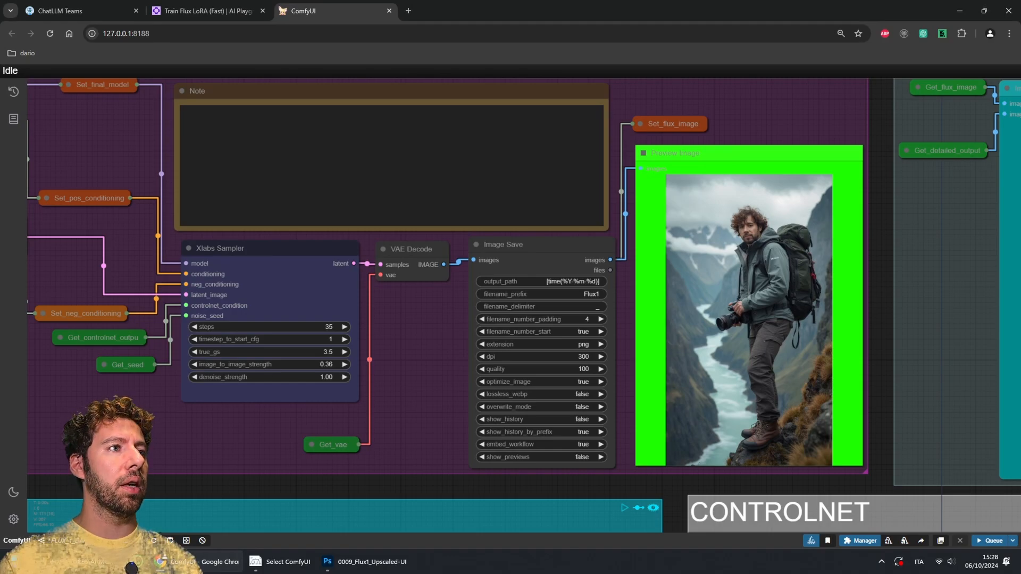
pyautogui.scroll(-2, 424, 350)
pyautogui.scroll(15, 716, 260)
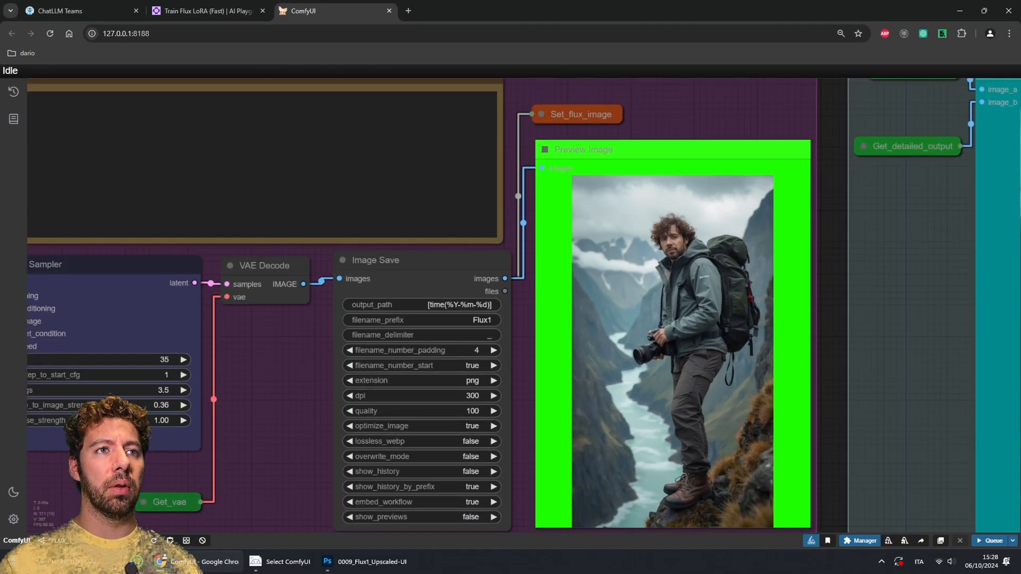
pyautogui.scroll(10, 645, 245)
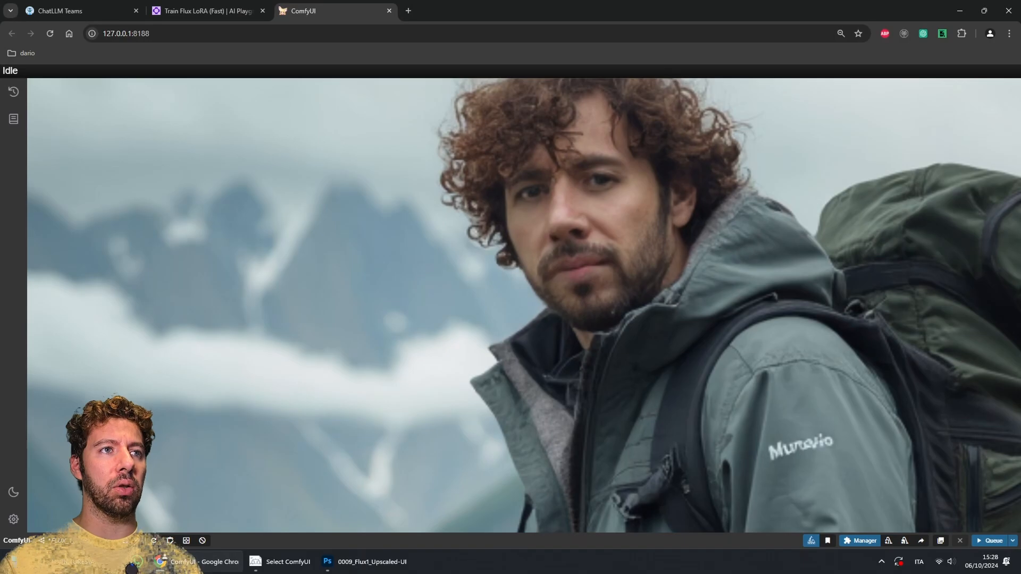
pyautogui.moveTo(640, 250); pyautogui.dragTo(609, 329)
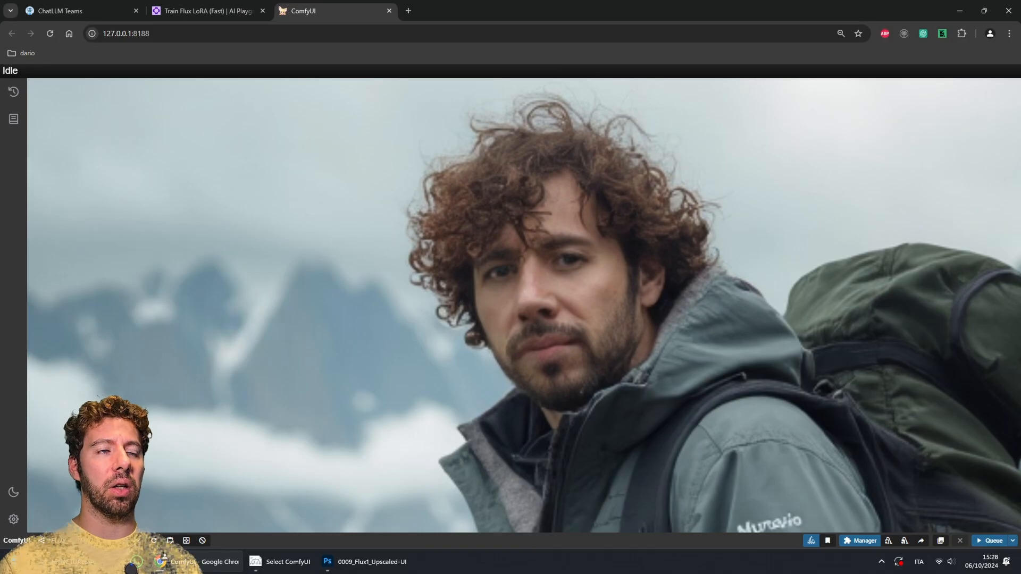
pyautogui.scroll(-3, 571, 340)
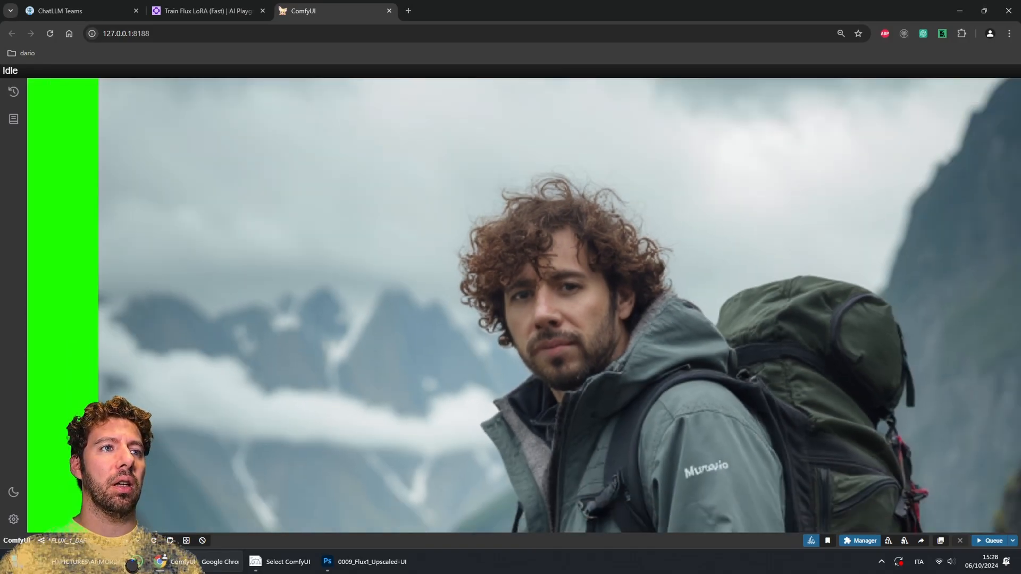
pyautogui.scroll(-5, 571, 339)
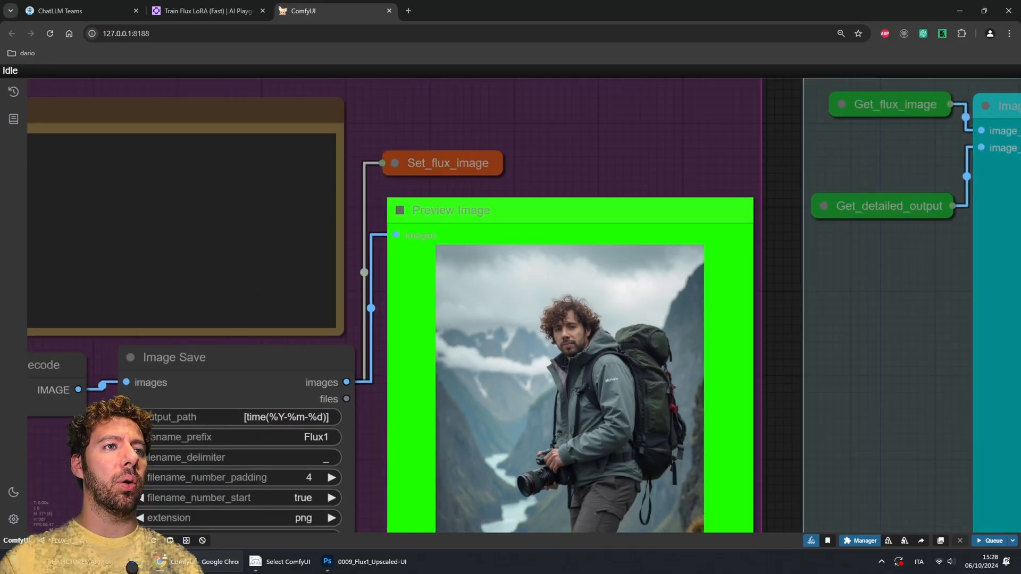
pyautogui.scroll(-7, 612, 244)
# Step: Examine the FaceDetailer group's LoRA prompt, detailer settings and preview images up close
pyautogui.moveTo(635, 186); pyautogui.dragTo(750, 468)
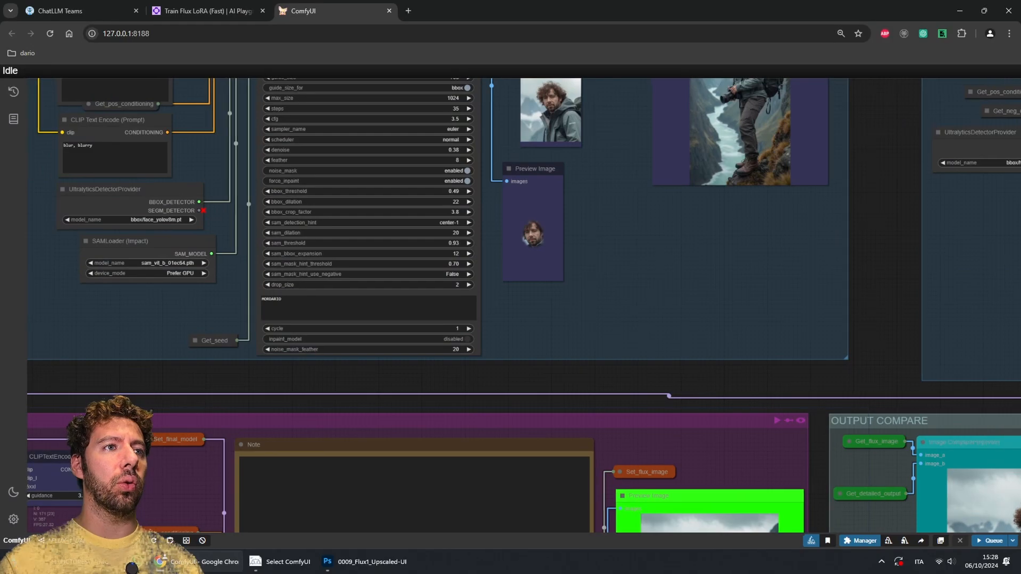
pyautogui.moveTo(628, 308); pyautogui.dragTo(750, 449)
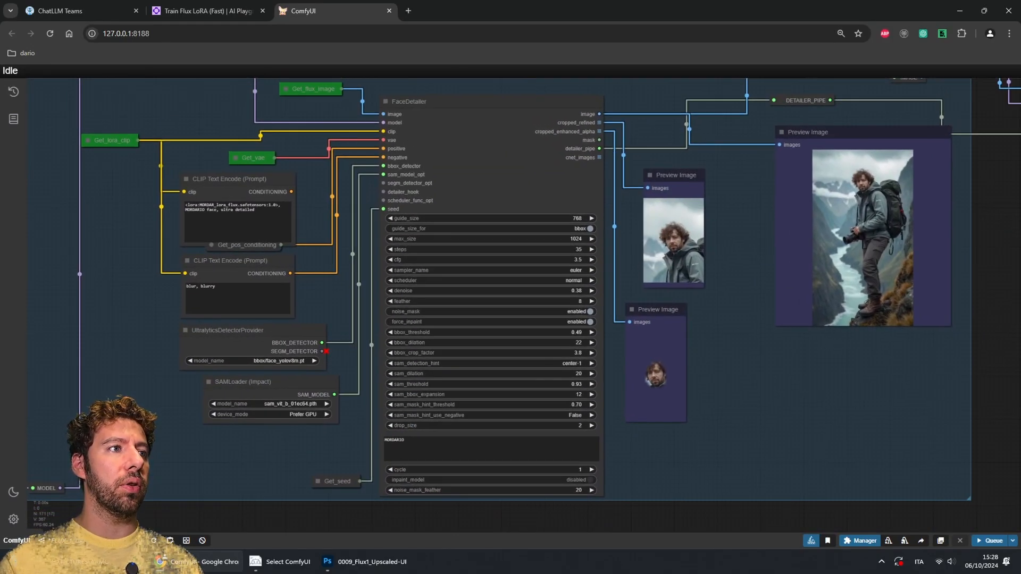
pyautogui.moveTo(734, 298); pyautogui.dragTo(732, 345)
pyautogui.scroll(7, 133, 276)
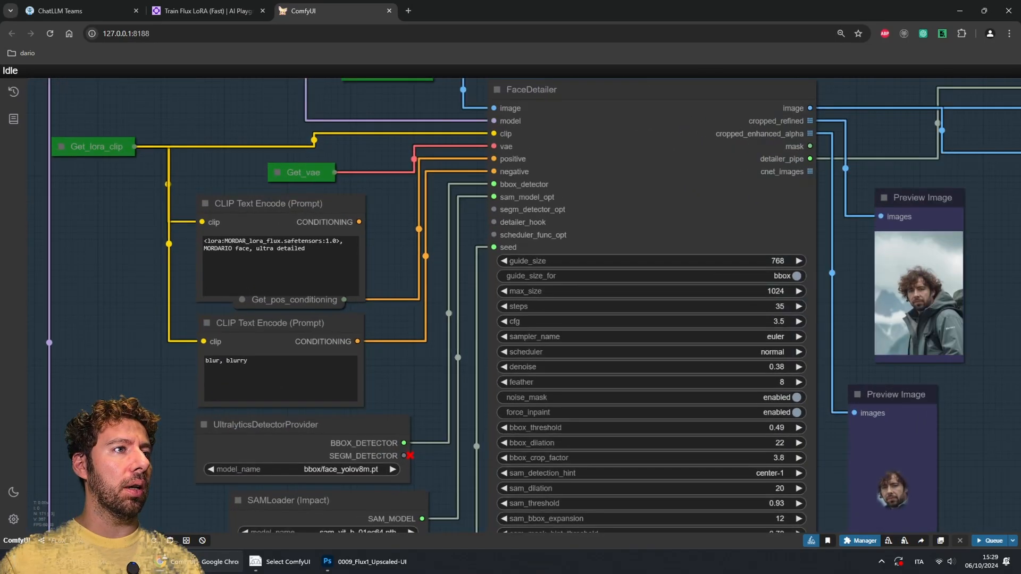
pyautogui.moveTo(226, 240); pyautogui.dragTo(360, 240)
pyautogui.click(474, 255)
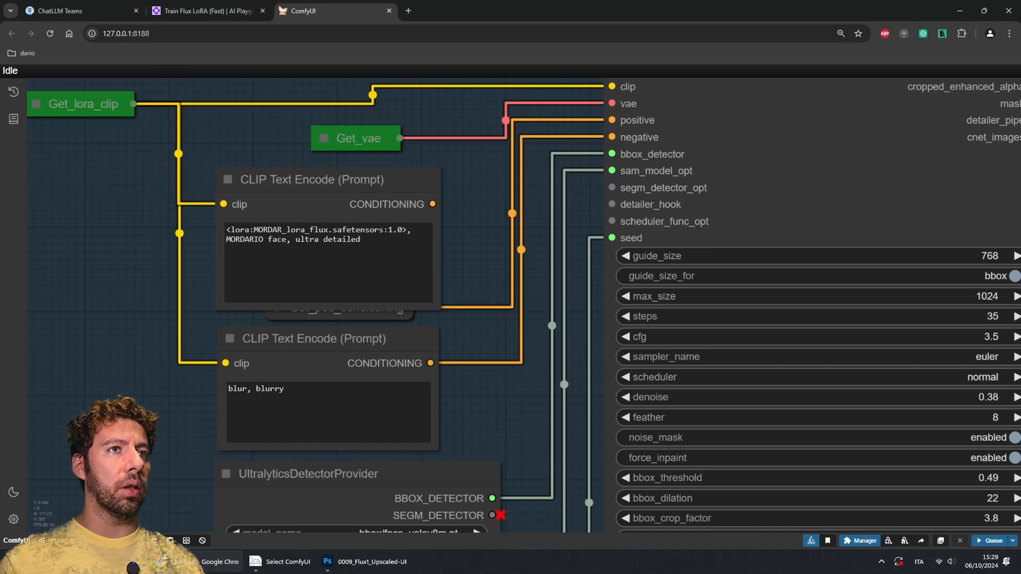
pyautogui.moveTo(473, 256); pyautogui.dragTo(203, 202)
pyautogui.scroll(-4, 628, 370)
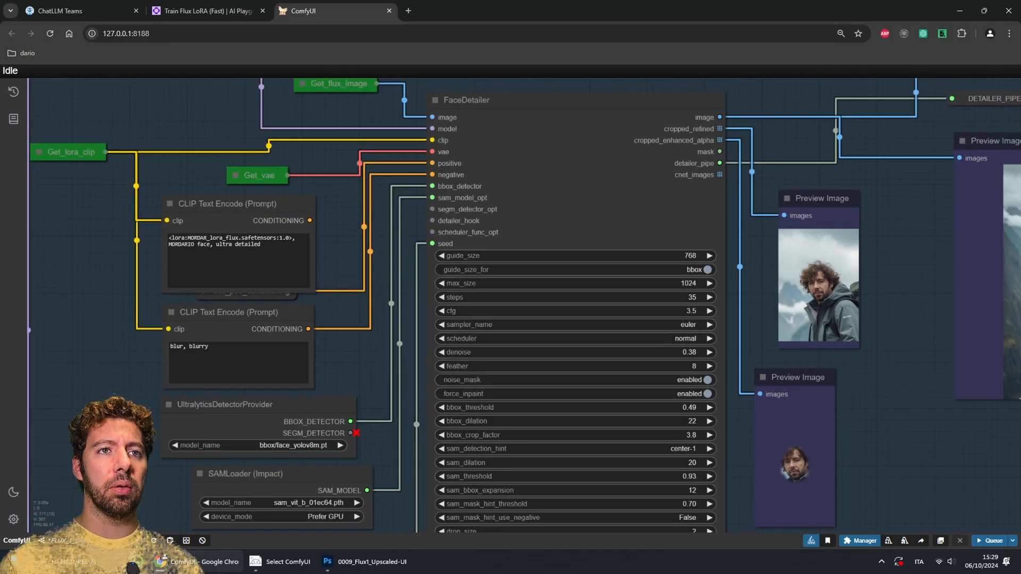
pyautogui.moveTo(899, 303); pyautogui.dragTo(532, 322)
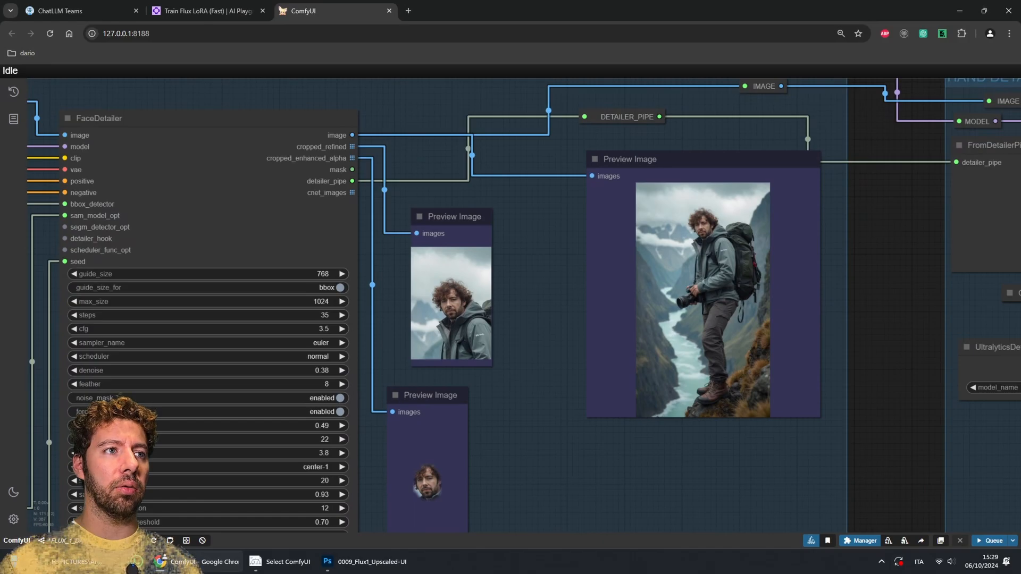
pyautogui.scroll(20, 696, 221)
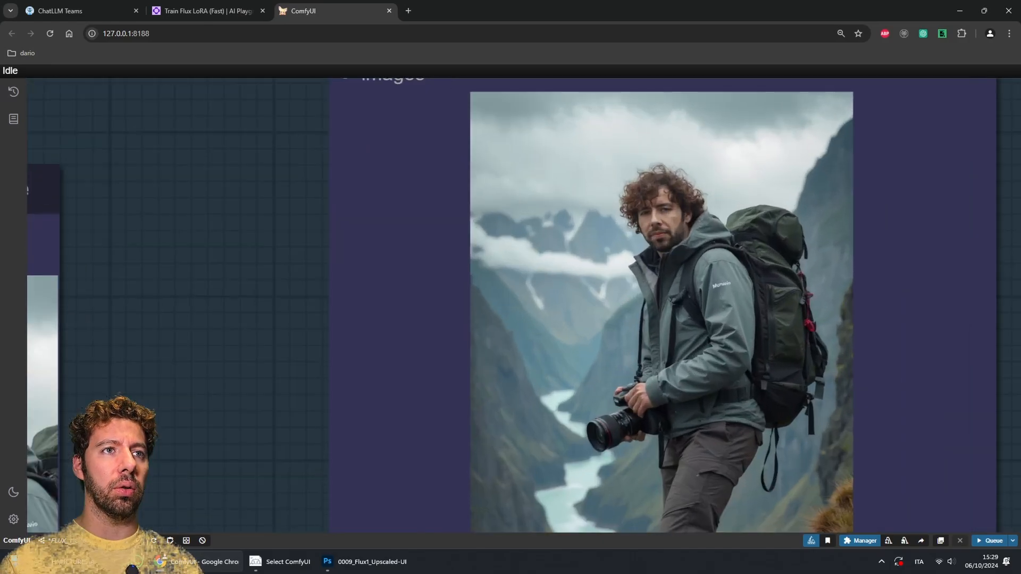
pyautogui.scroll(-20, 696, 227)
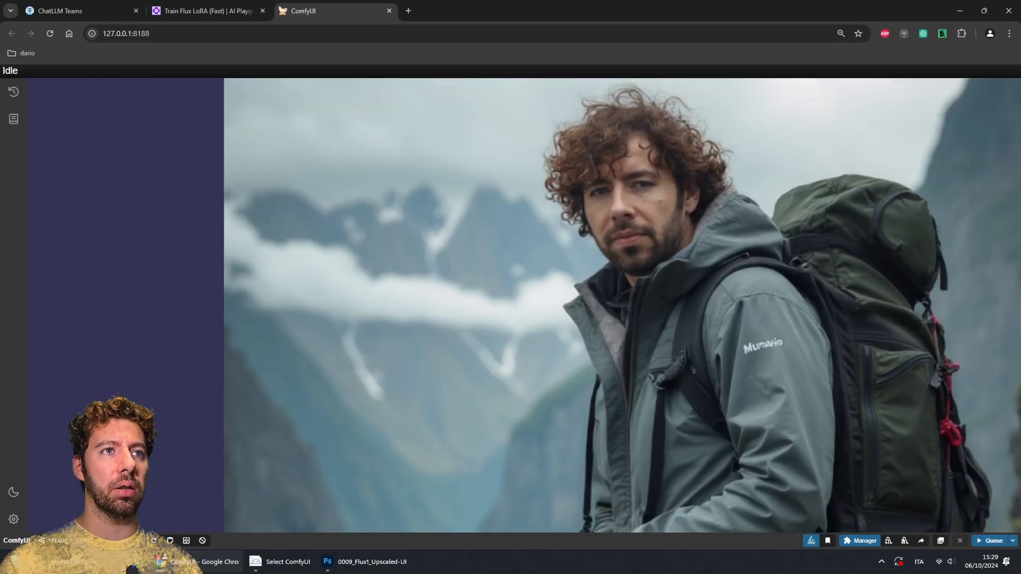
# Step: Pan through the Hand Detailer and Save Refined groups, inspecting the background-removal mask preview, and zoom out to the upscale group
pyautogui.moveTo(696, 226); pyautogui.dragTo(164, 313)
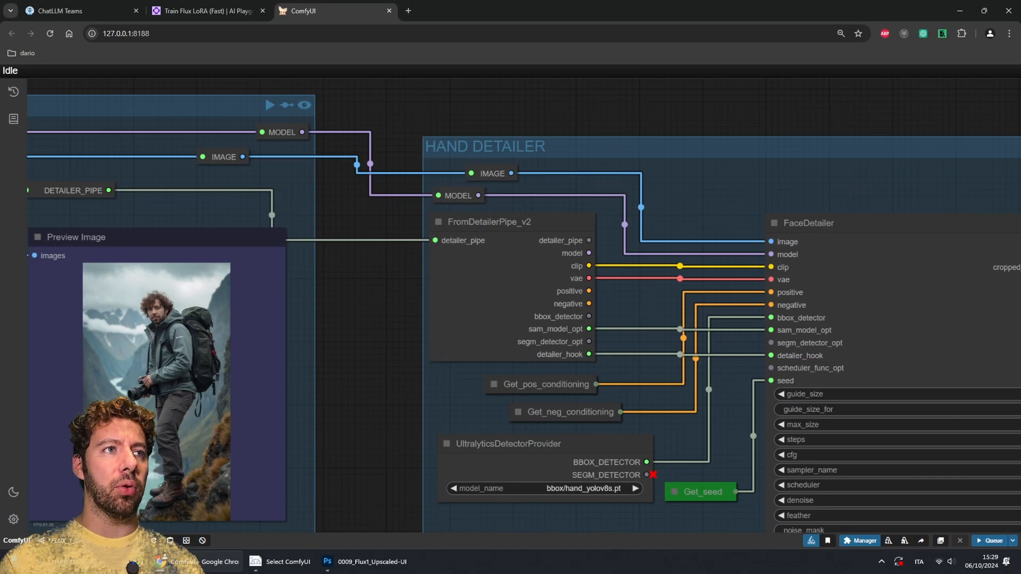
pyautogui.moveTo(702, 212); pyautogui.dragTo(320, 208)
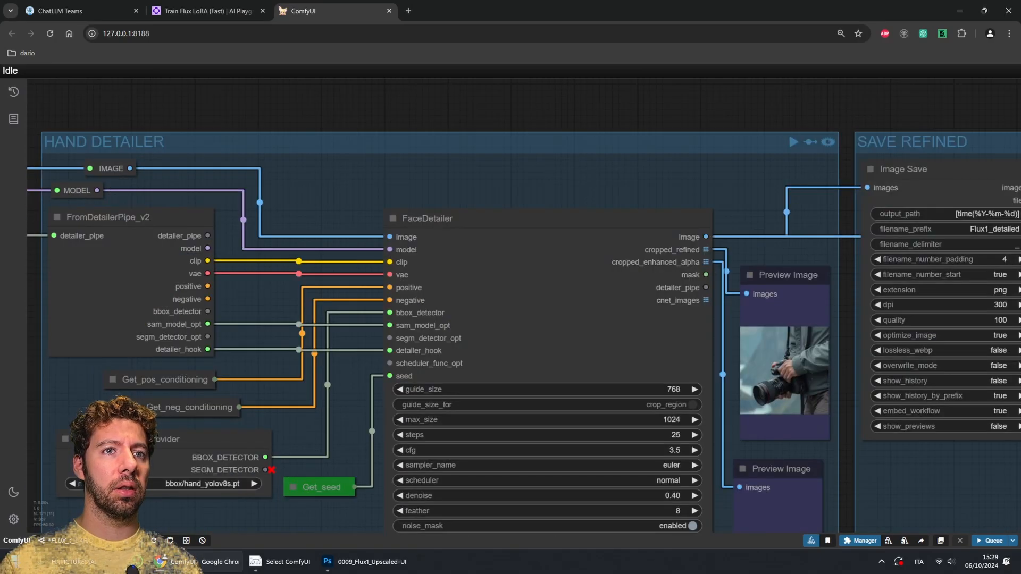
pyautogui.moveTo(853, 509); pyautogui.dragTo(225, 398)
pyautogui.scroll(-2, 686, 377)
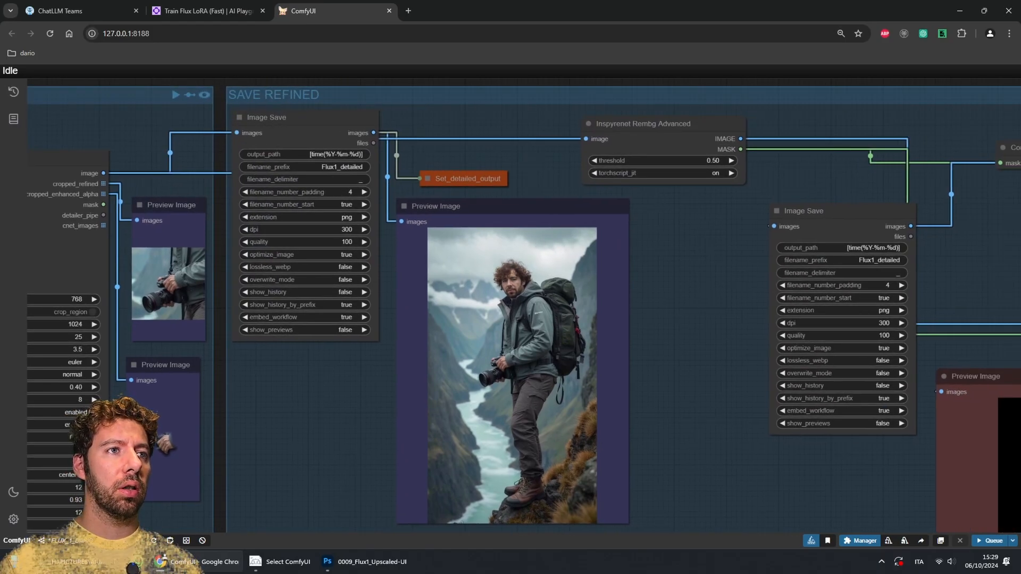
pyautogui.moveTo(697, 383); pyautogui.dragTo(434, 240)
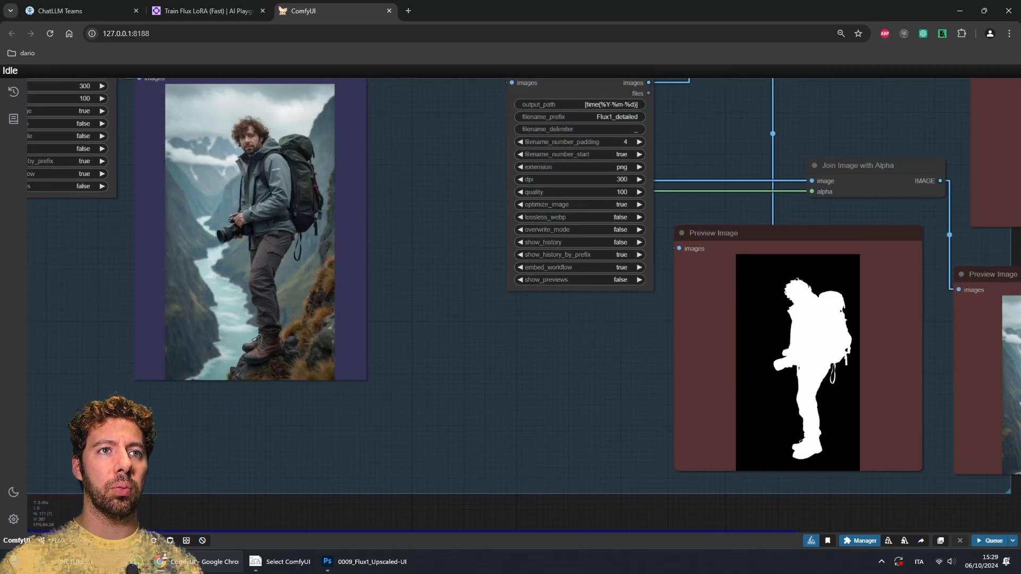
pyautogui.moveTo(835, 235); pyautogui.dragTo(835, 239)
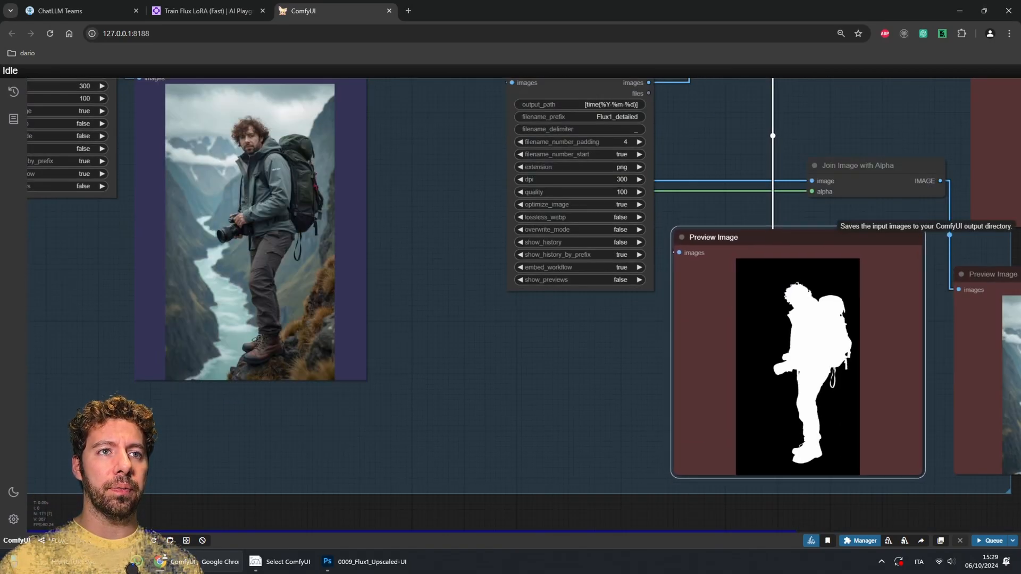
pyautogui.click(591, 372)
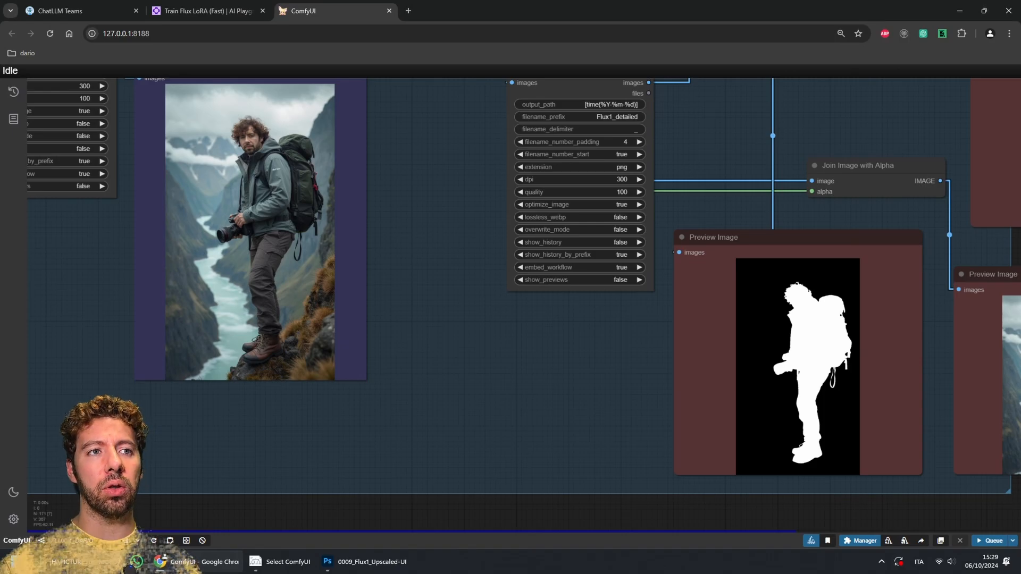
pyautogui.moveTo(591, 372); pyautogui.dragTo(807, 171)
pyautogui.scroll(-7, 487, 378)
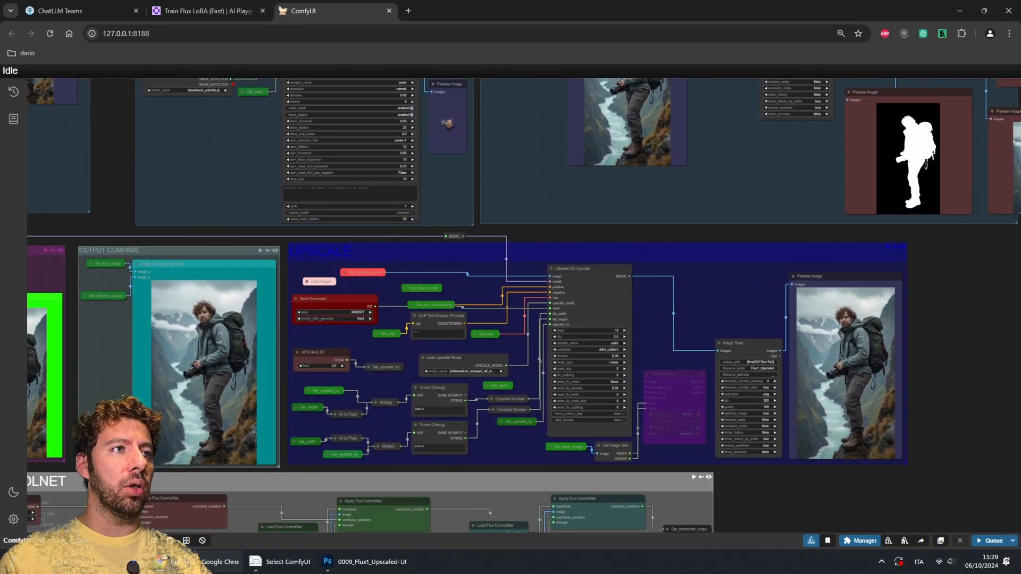
pyautogui.scroll(2, 496, 289)
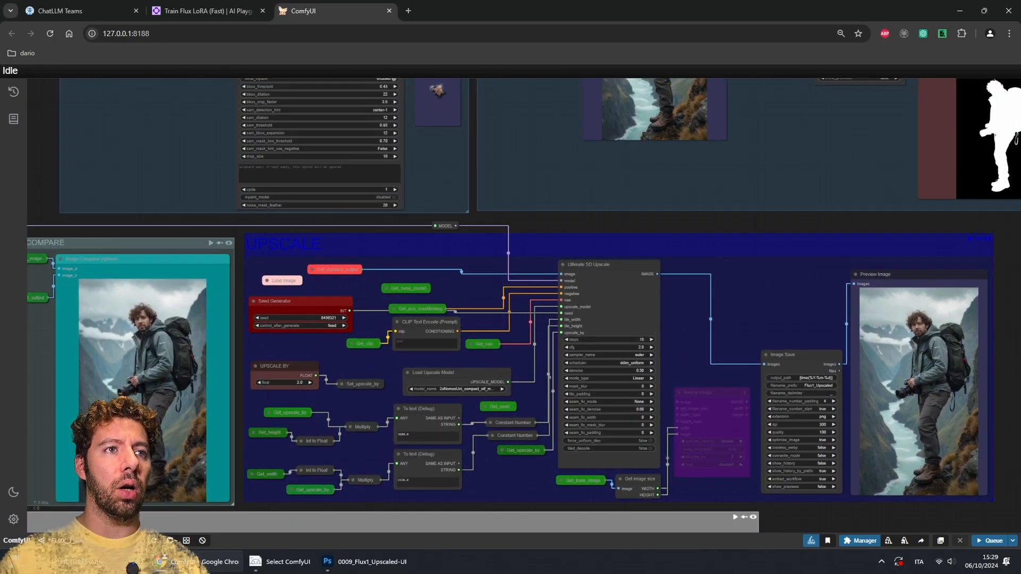
# Step: Inspect the Upscale By value and the Ultimate SD Upscale node's sampler settings, including the scheduler options
pyautogui.moveTo(495, 289); pyautogui.dragTo(549, 216)
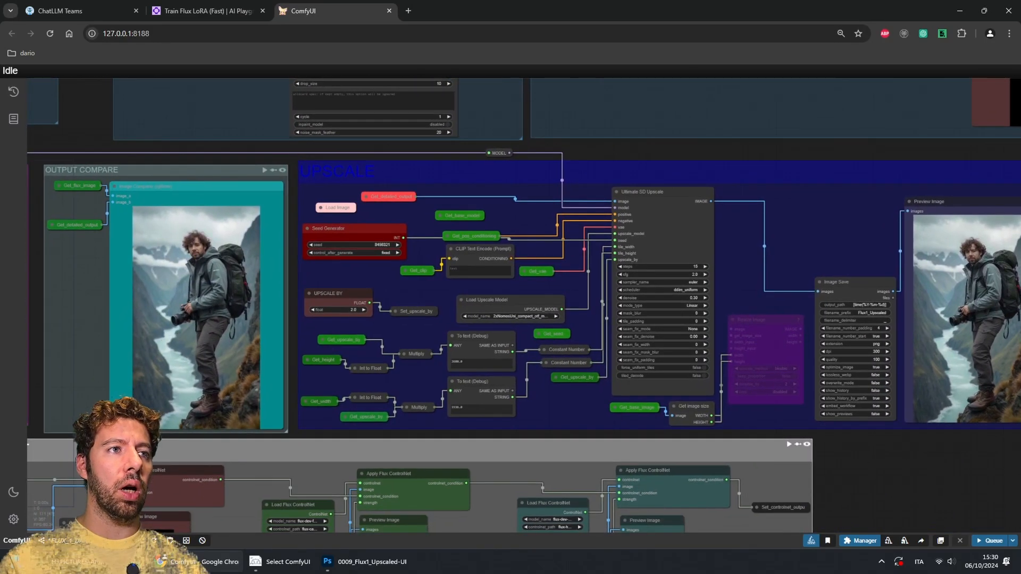
pyautogui.scroll(5, 379, 238)
pyautogui.scroll(4, 393, 378)
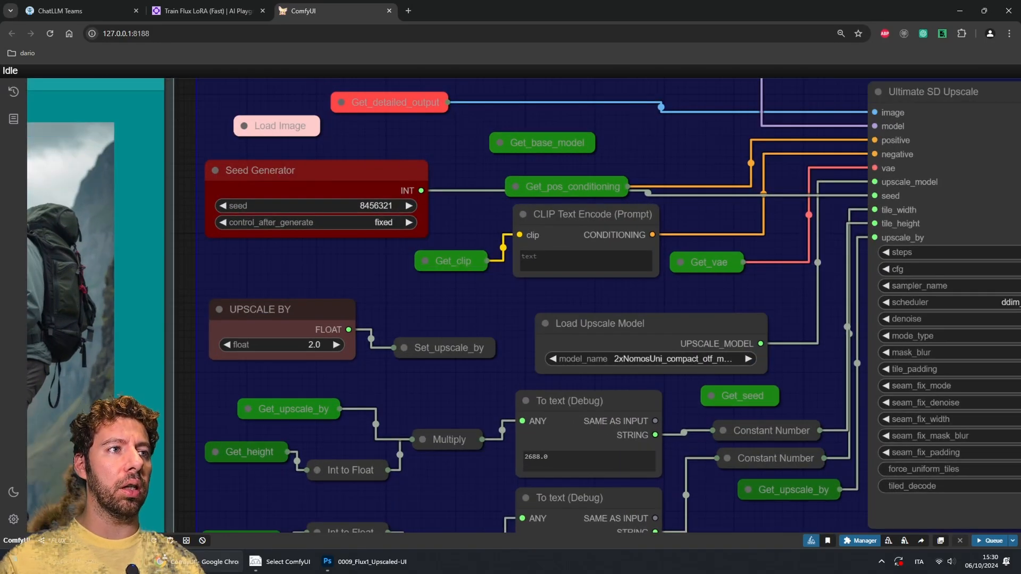
pyautogui.moveTo(250, 301); pyautogui.dragTo(250, 281)
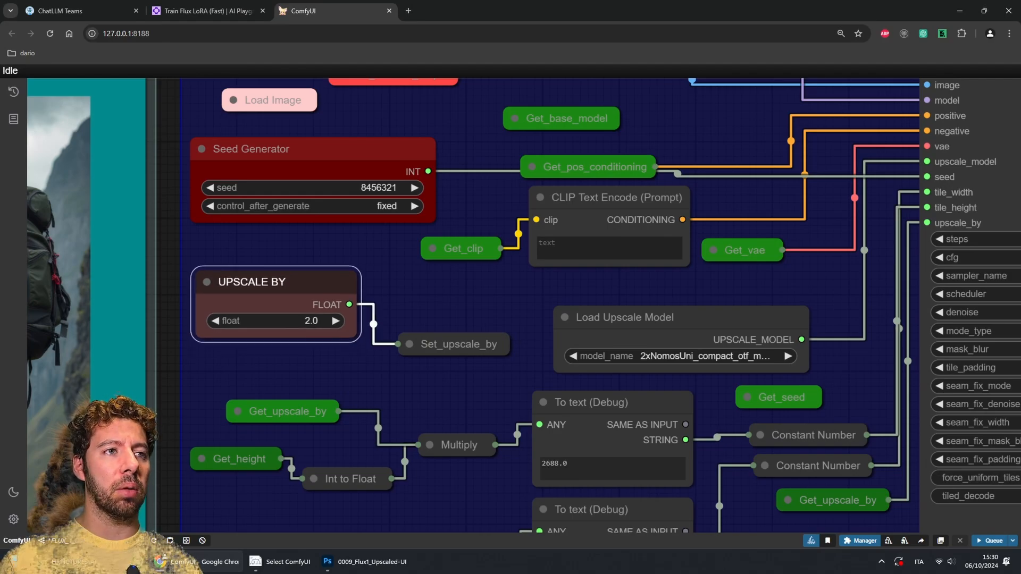
pyautogui.moveTo(460, 298); pyautogui.dragTo(293, 278)
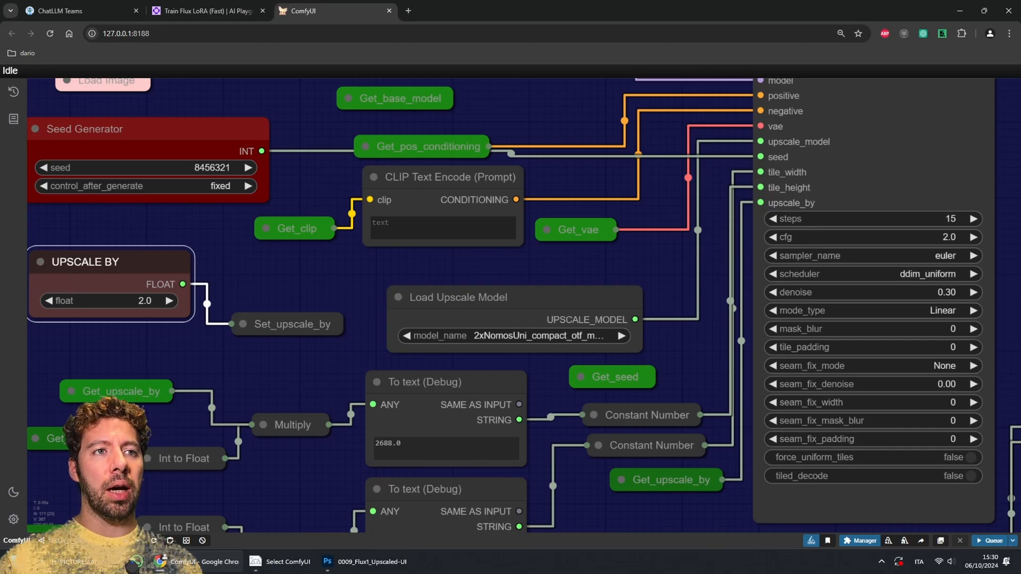
pyautogui.moveTo(585, 266); pyautogui.dragTo(653, 226)
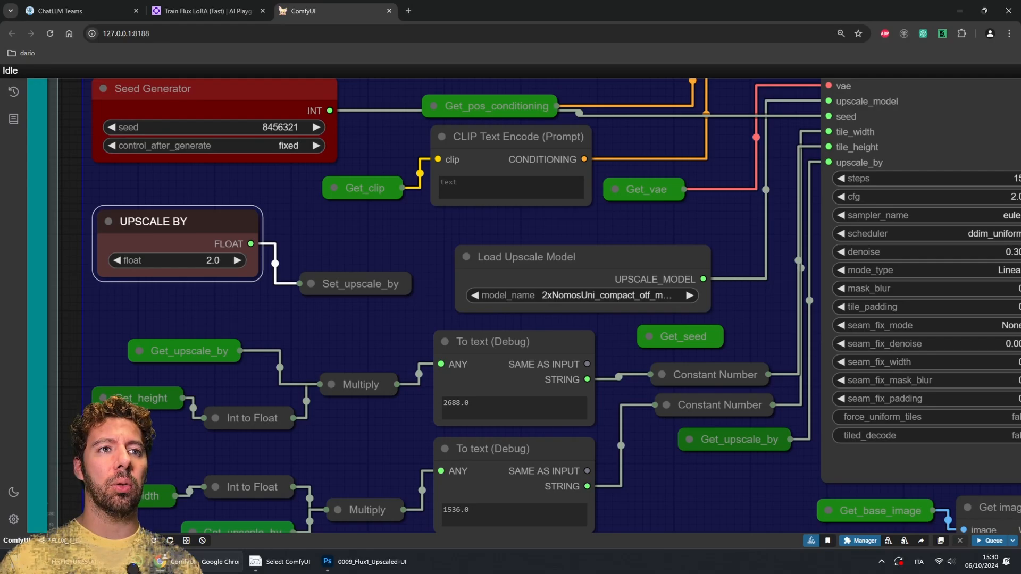
pyautogui.moveTo(756, 354); pyautogui.dragTo(479, 376)
pyautogui.scroll(-2, 652, 354)
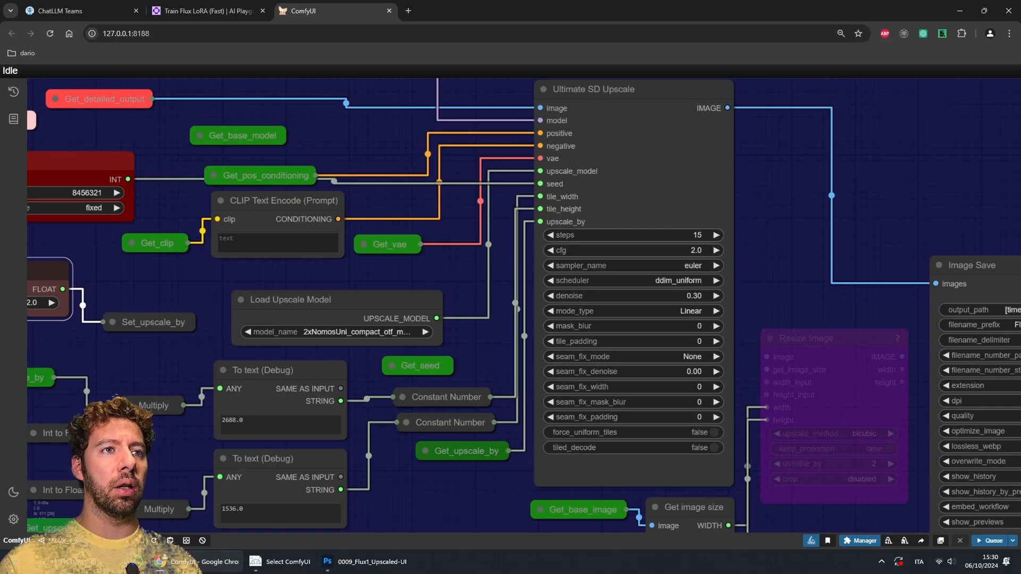
pyautogui.scroll(-3, 533, 361)
pyautogui.scroll(6, 712, 315)
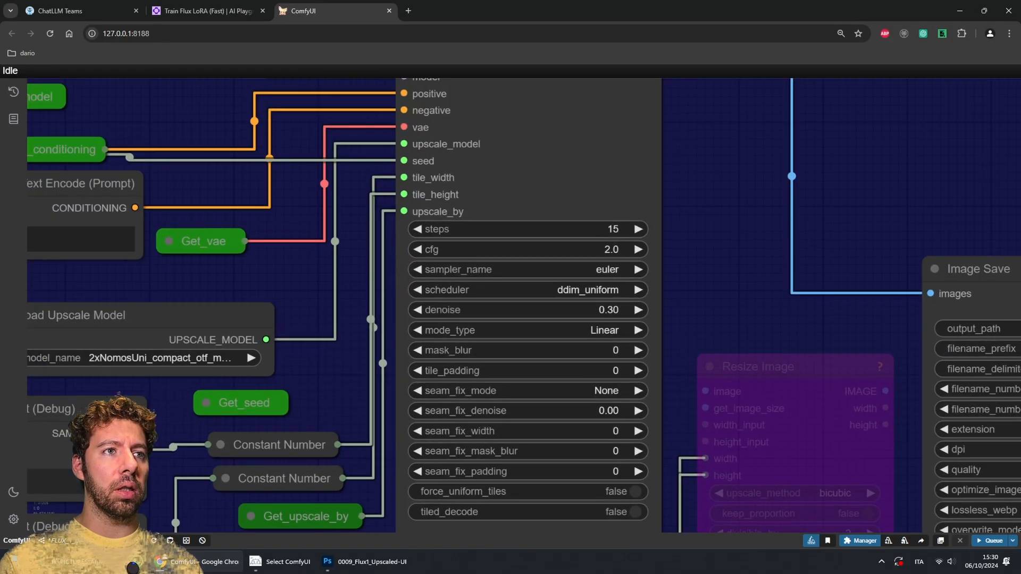
pyautogui.click(576, 290)
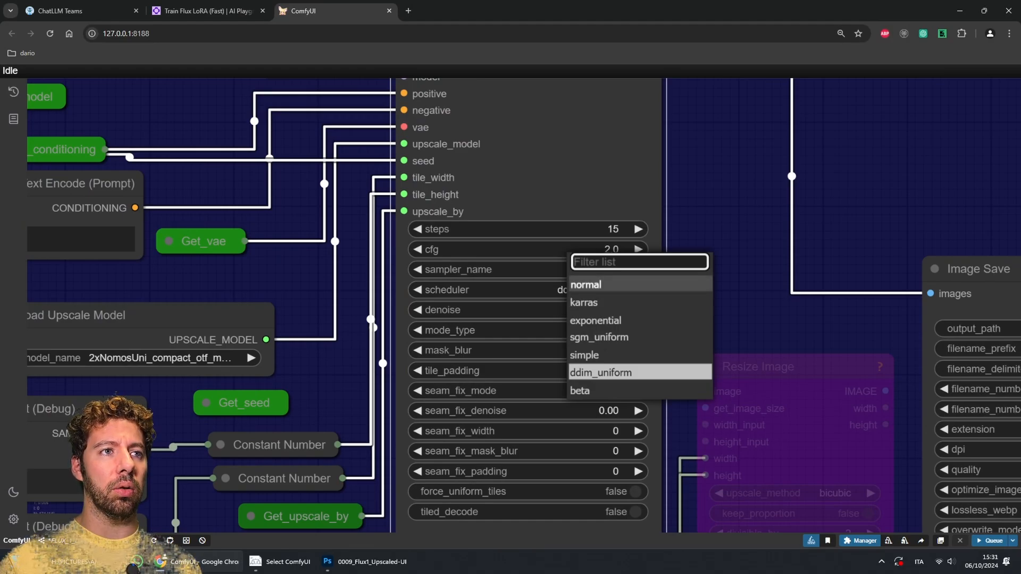
pyautogui.click(601, 372)
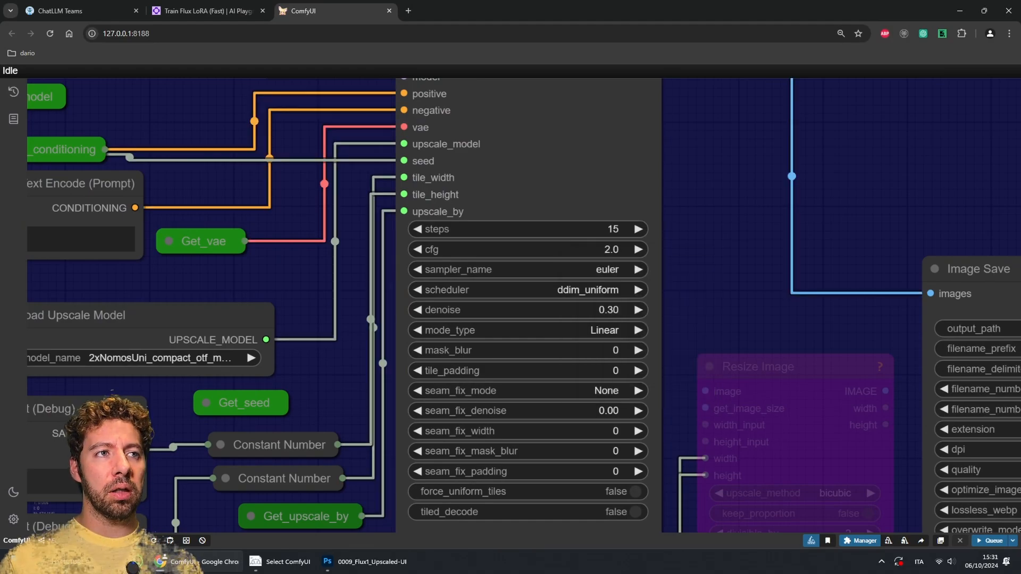
# Step: Examine the Image Save node's output settings and the upscaled preview image up close
pyautogui.moveTo(745, 319); pyautogui.dragTo(316, 318)
pyautogui.scroll(-2, 489, 318)
pyautogui.scroll(5, 706, 268)
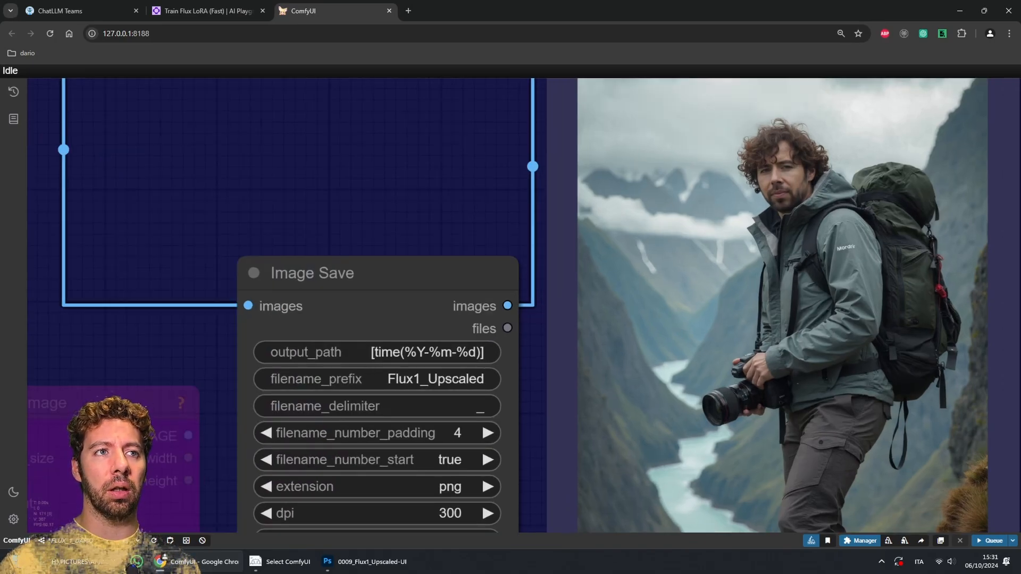
pyautogui.moveTo(393, 176); pyautogui.dragTo(353, 203)
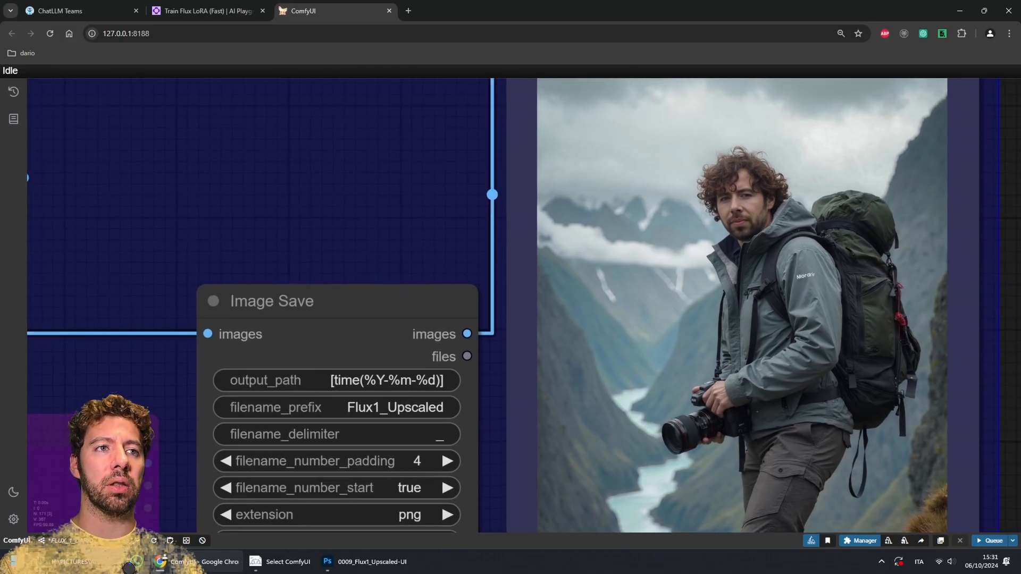
pyautogui.moveTo(319, 202); pyautogui.dragTo(876, 126)
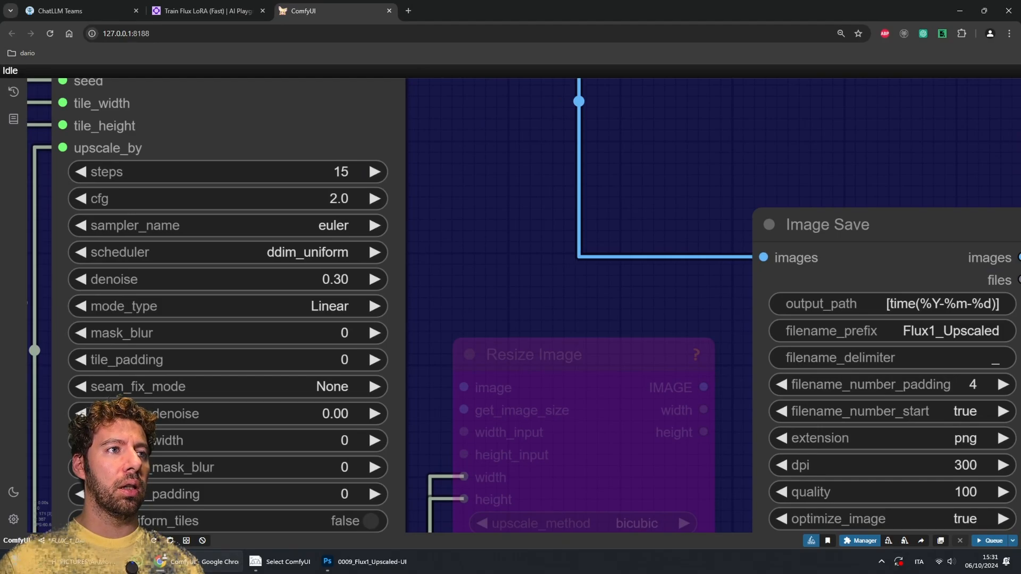
# Step: Review the Ultimate SD Upscale scheduler choices again and survey the upscale group and its preview
pyautogui.click(332, 266)
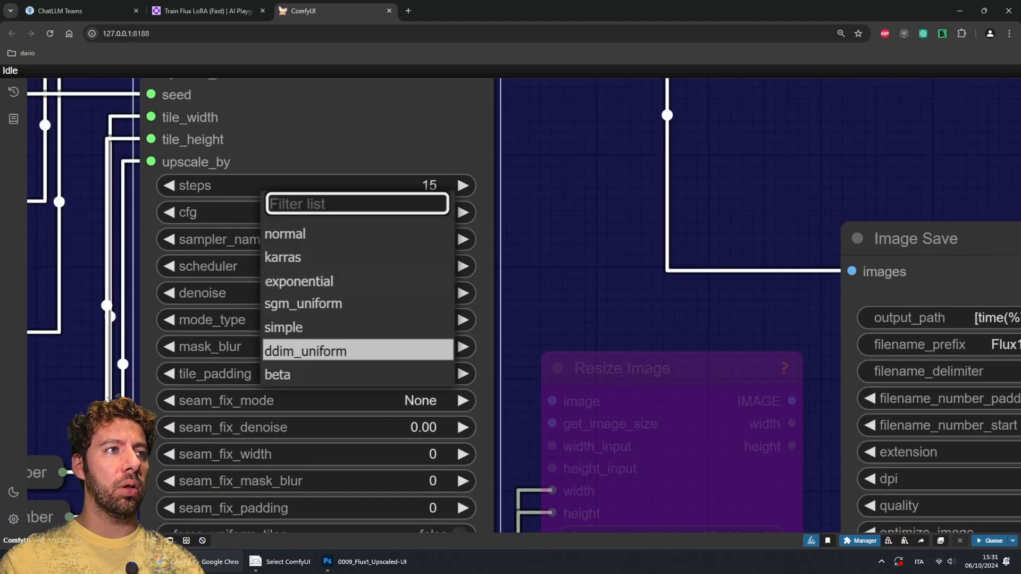
pyautogui.click(319, 351)
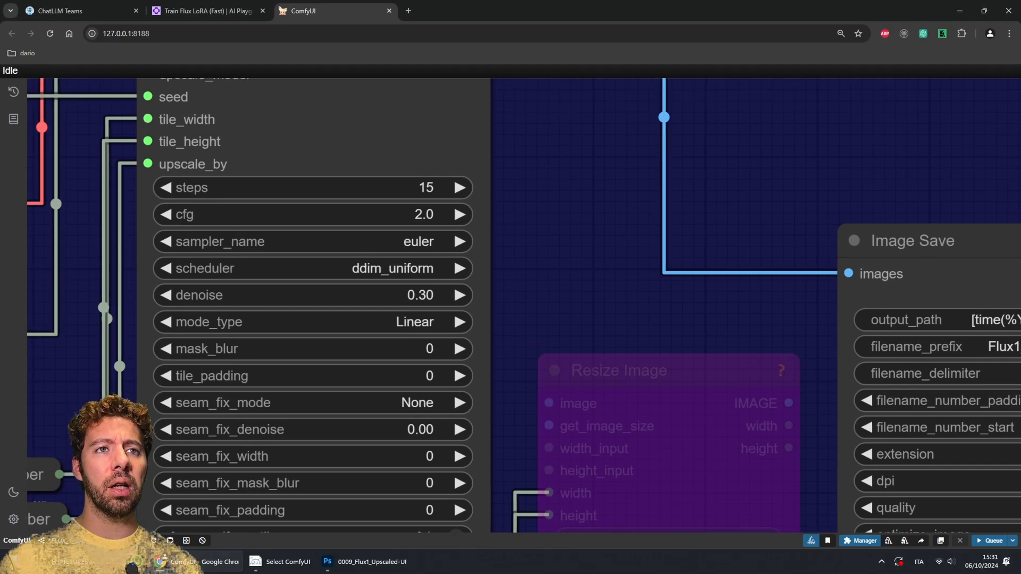
pyautogui.moveTo(745, 160); pyautogui.dragTo(594, 192)
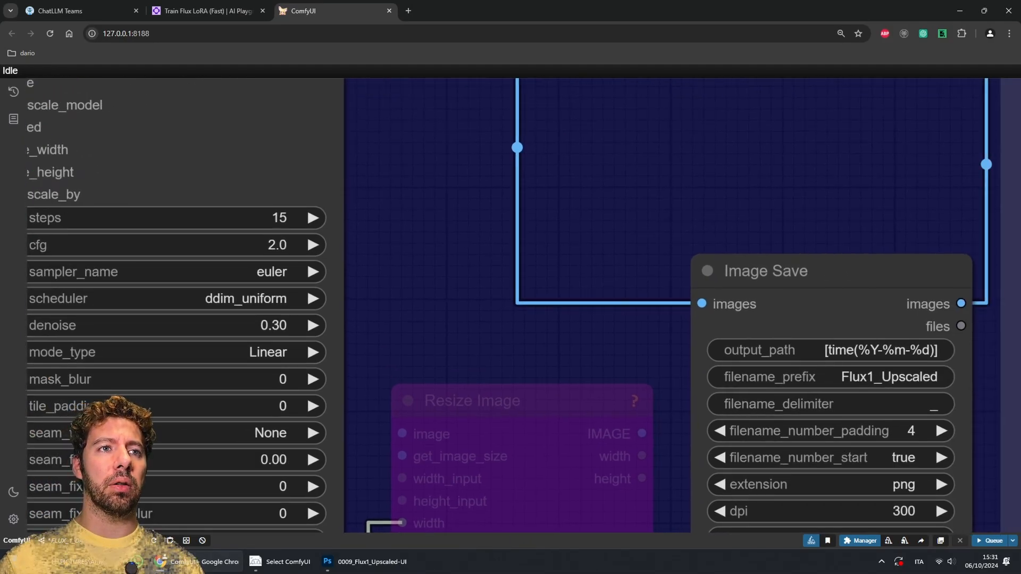
pyautogui.moveTo(612, 212); pyautogui.dragTo(263, 217)
pyautogui.moveTo(479, 186); pyautogui.dragTo(335, 192)
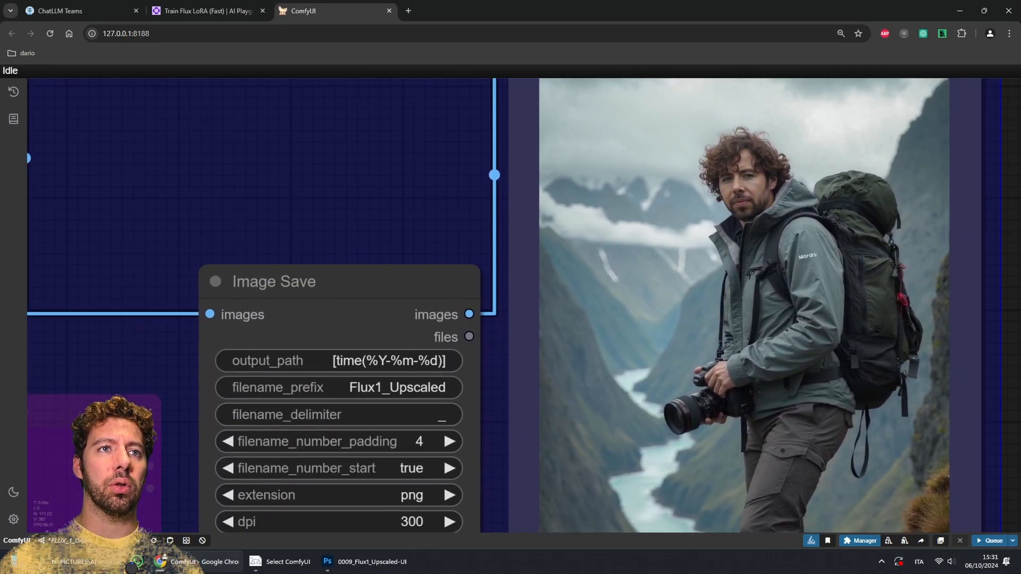
pyautogui.scroll(-6, 485, 206)
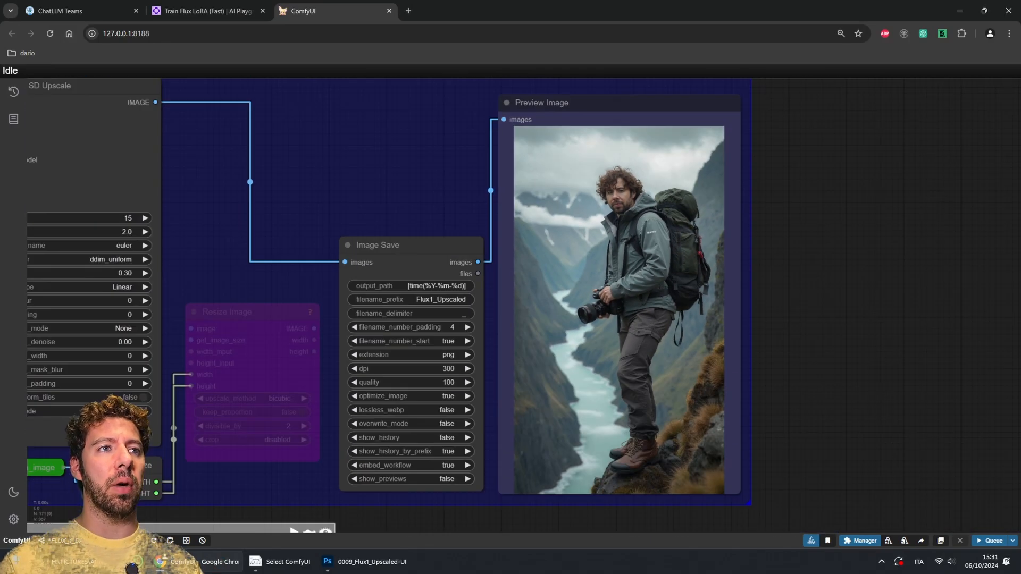
pyautogui.moveTo(485, 206); pyautogui.dragTo(420, 374)
pyautogui.scroll(-1, 421, 374)
pyautogui.scroll(-5, 399, 317)
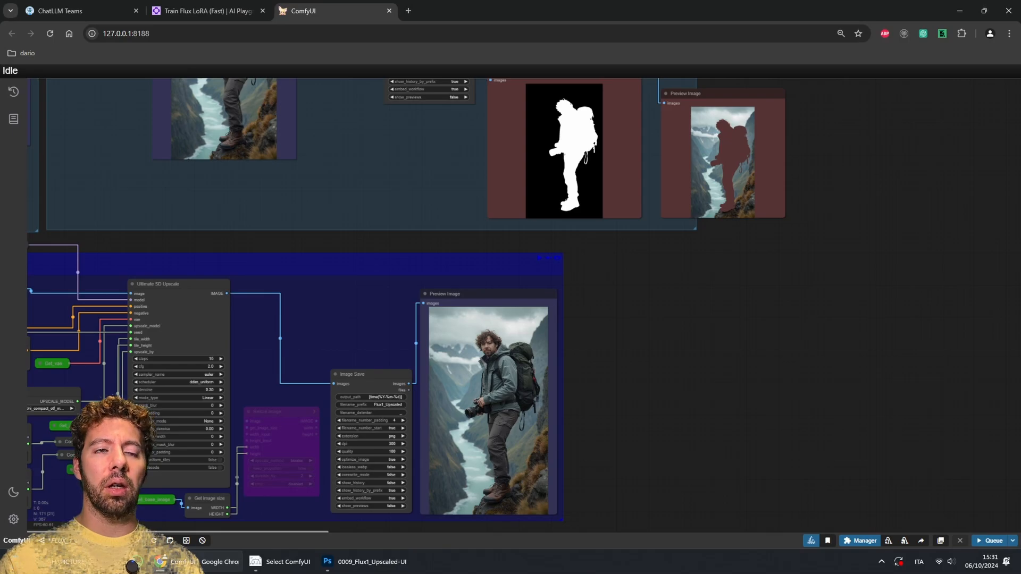
pyautogui.moveTo(399, 316); pyautogui.dragTo(435, 220)
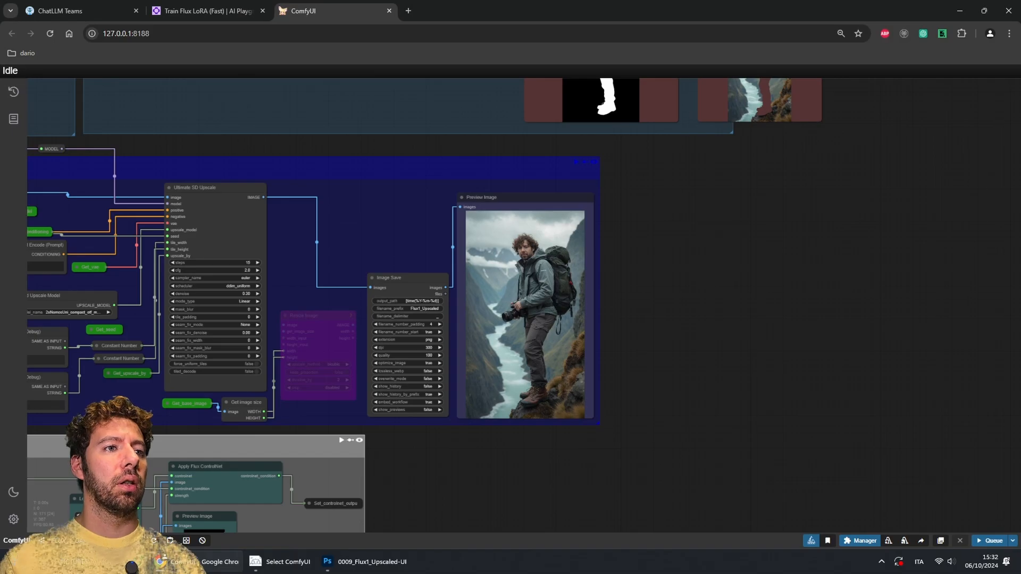
# Step: Pan through the ControlNet group's depth, canny and HED previews and zoom out over the whole workflow
pyautogui.moveTo(425, 468); pyautogui.dragTo(809, 309)
pyautogui.moveTo(479, 485); pyautogui.dragTo(747, 481)
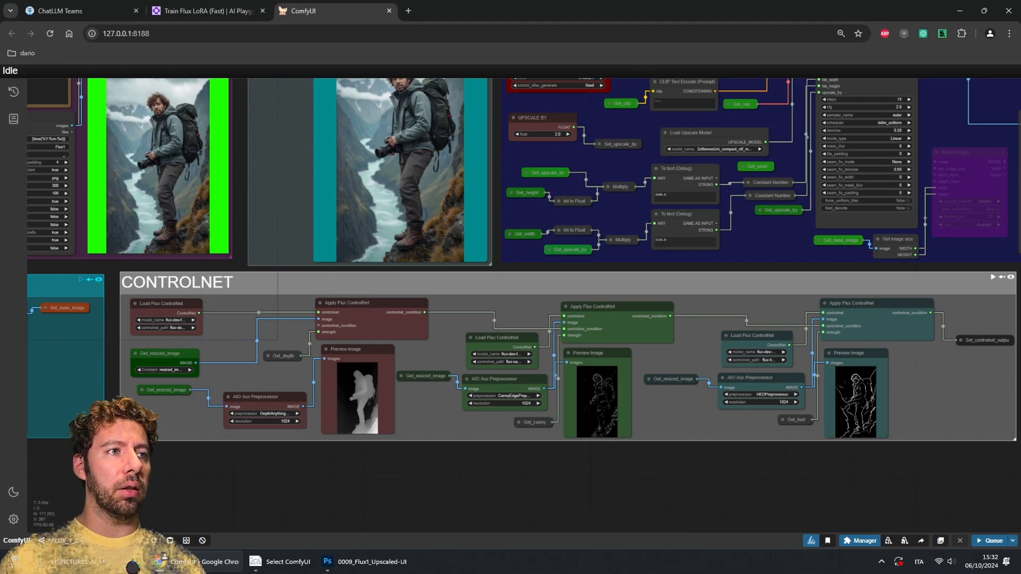
pyautogui.scroll(2, 367, 396)
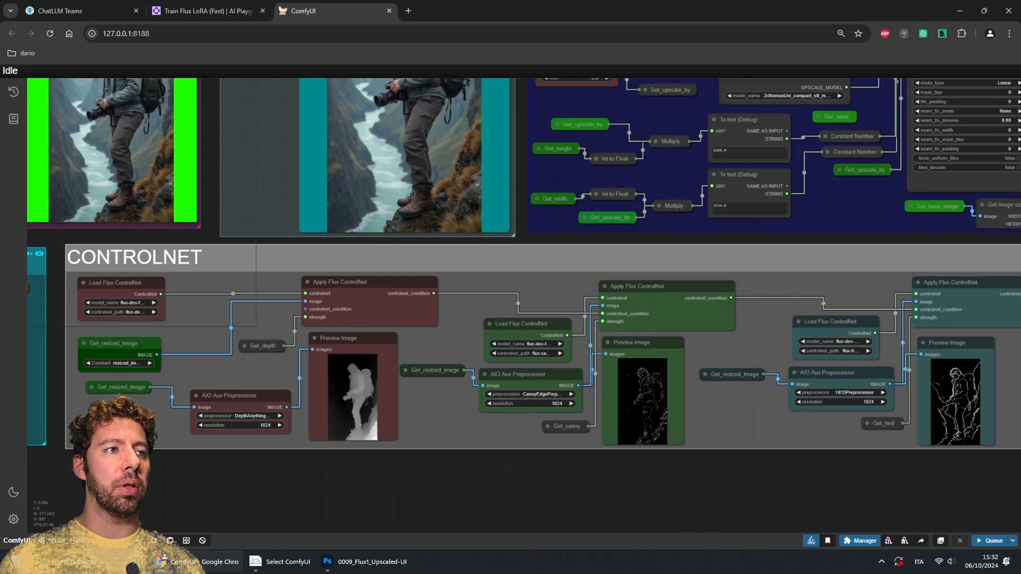
pyautogui.moveTo(372, 479); pyautogui.dragTo(464, 478)
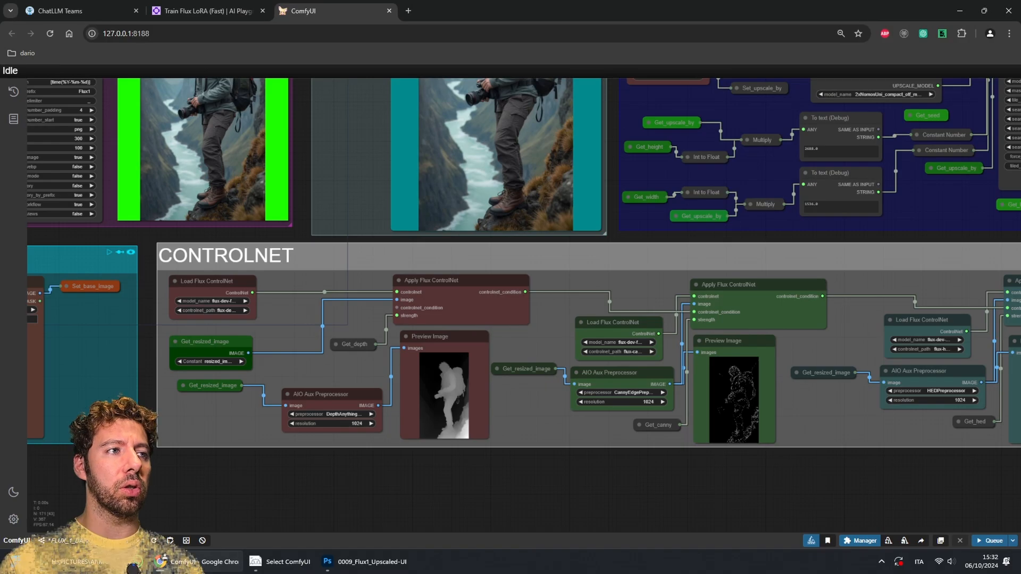
pyautogui.scroll(2, 467, 408)
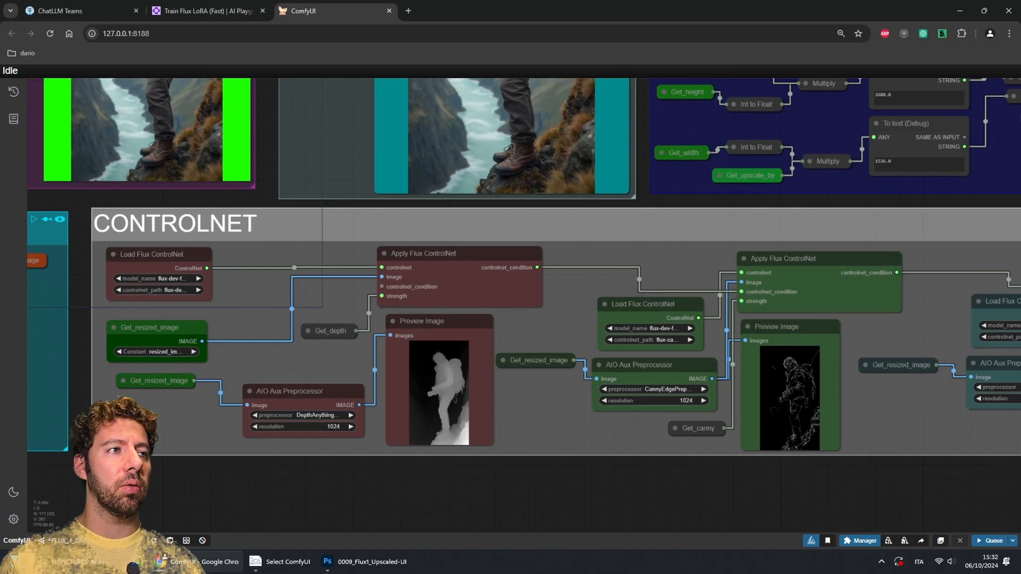
pyautogui.scroll(-10, 460, 405)
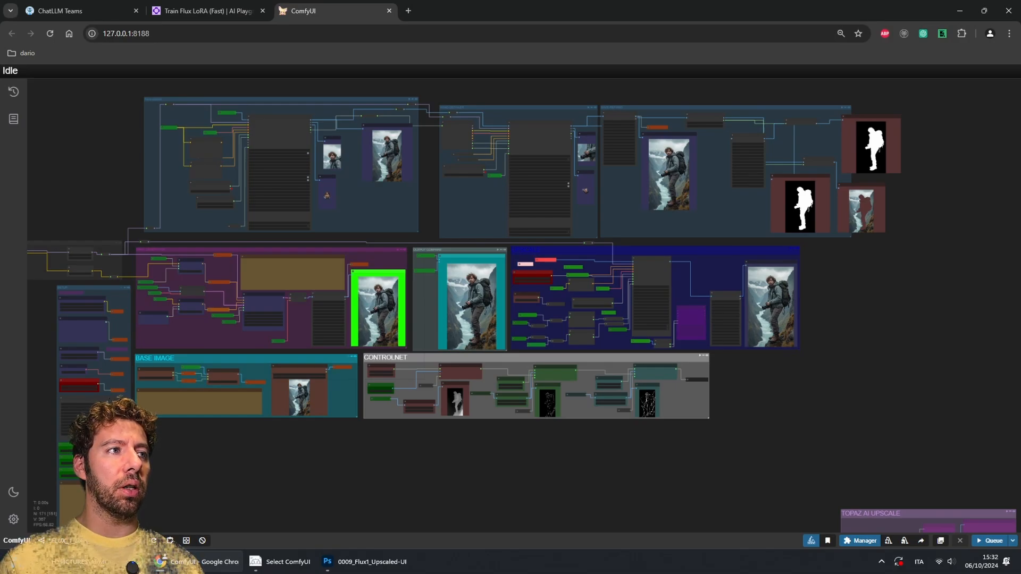
pyautogui.moveTo(460, 452); pyautogui.dragTo(534, 408)
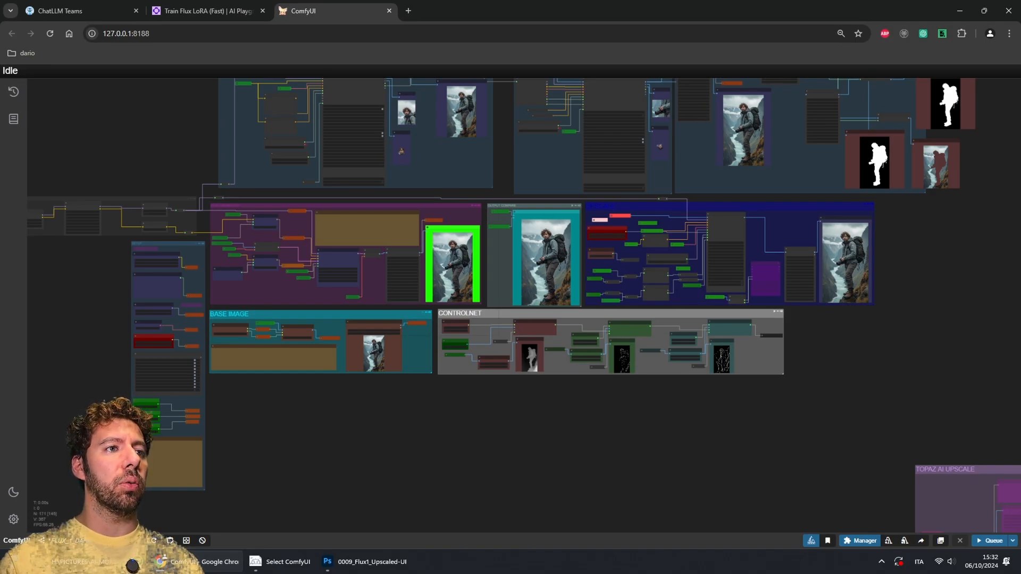
pyautogui.moveTo(499, 415); pyautogui.dragTo(508, 449)
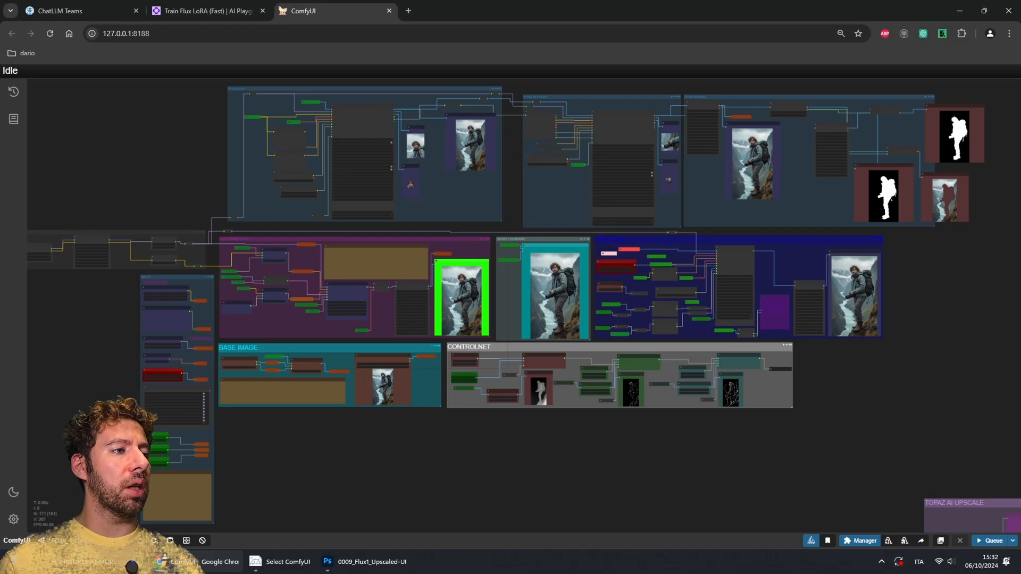
# Step: Compare the original and 6x upscaled face side by side in Topaz Photo AI, and close it without saving
pyautogui.press('super')
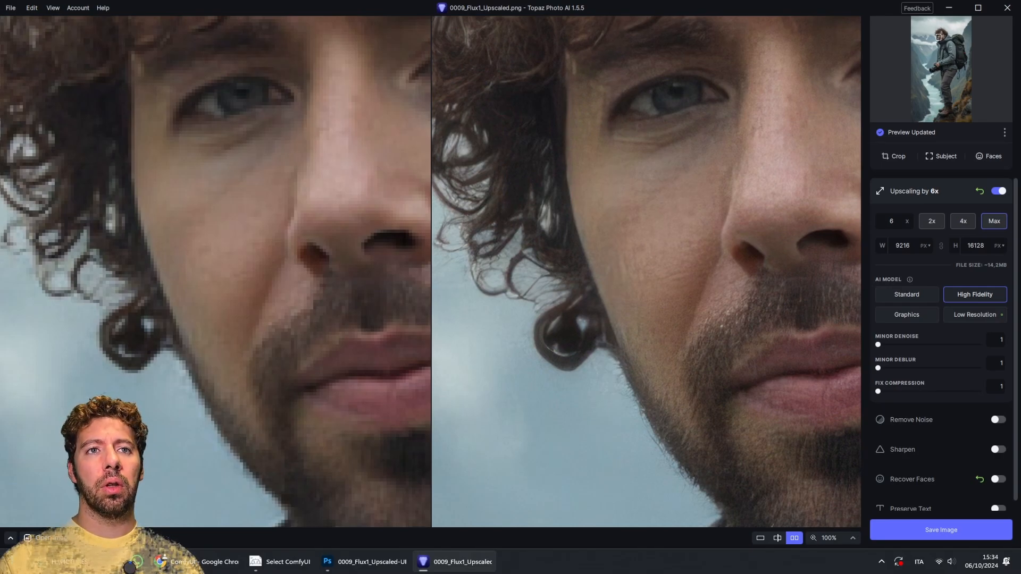
pyautogui.moveTo(798, 186); pyautogui.dragTo(489, 277)
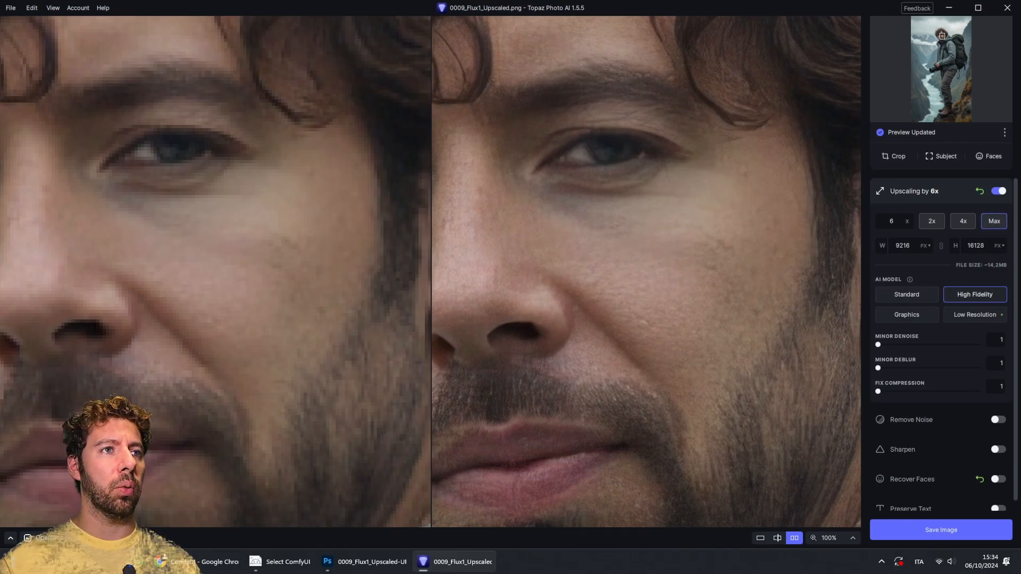
pyautogui.moveTo(596, 298); pyautogui.dragTo(785, 260)
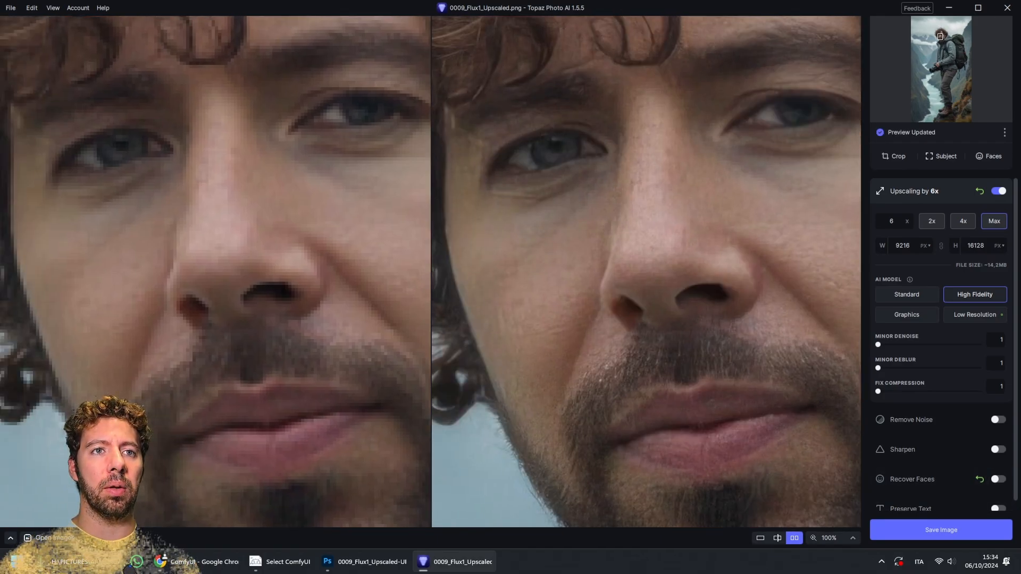
pyautogui.moveTo(660, 282); pyautogui.dragTo(693, 272)
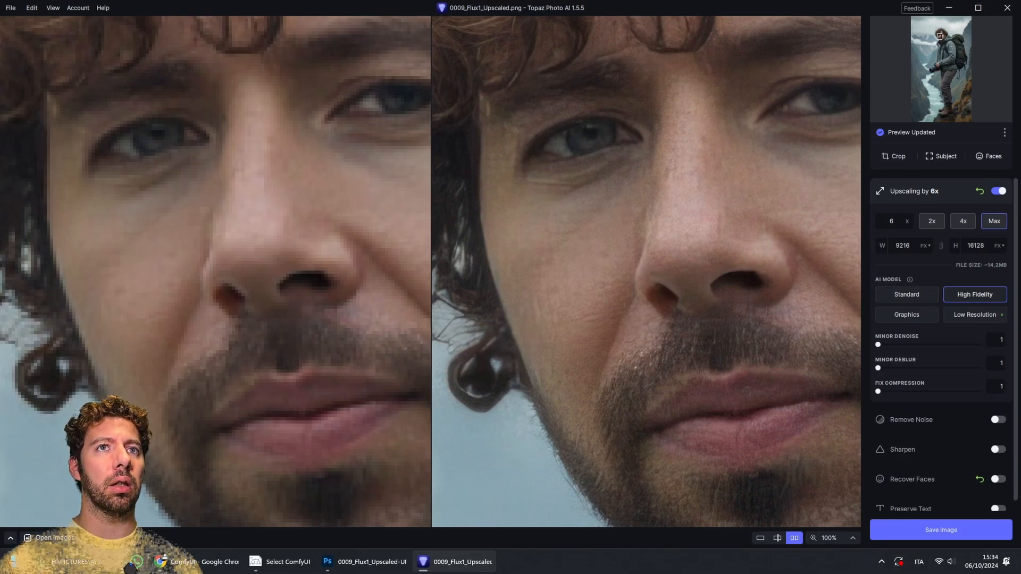
pyautogui.hotkey('alt', 'F4')
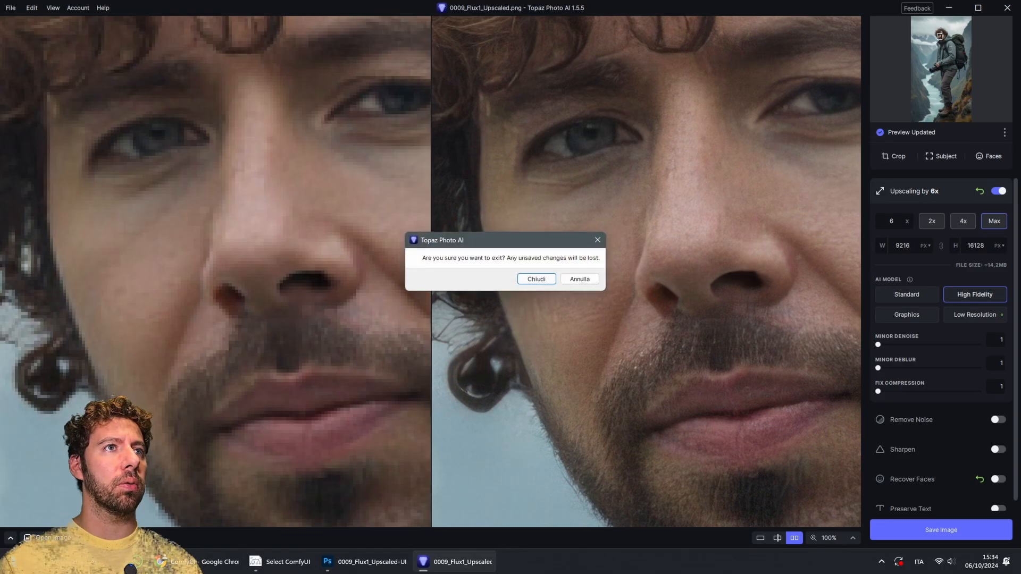
pyautogui.press('Return')
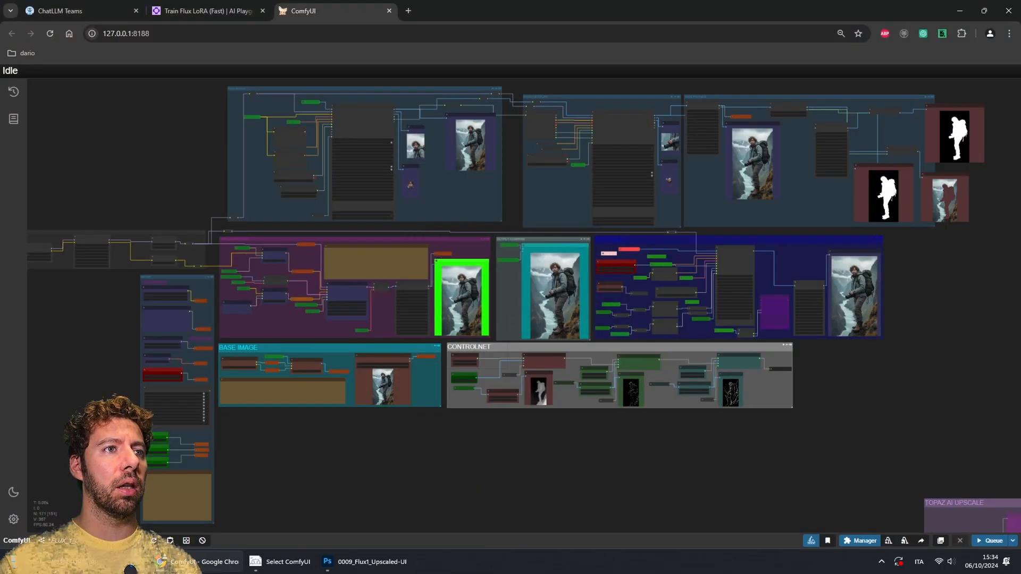
# Step: Switch to the other open FLUX_1 detailer workflow from the workflows list
pyautogui.moveTo(197, 562)
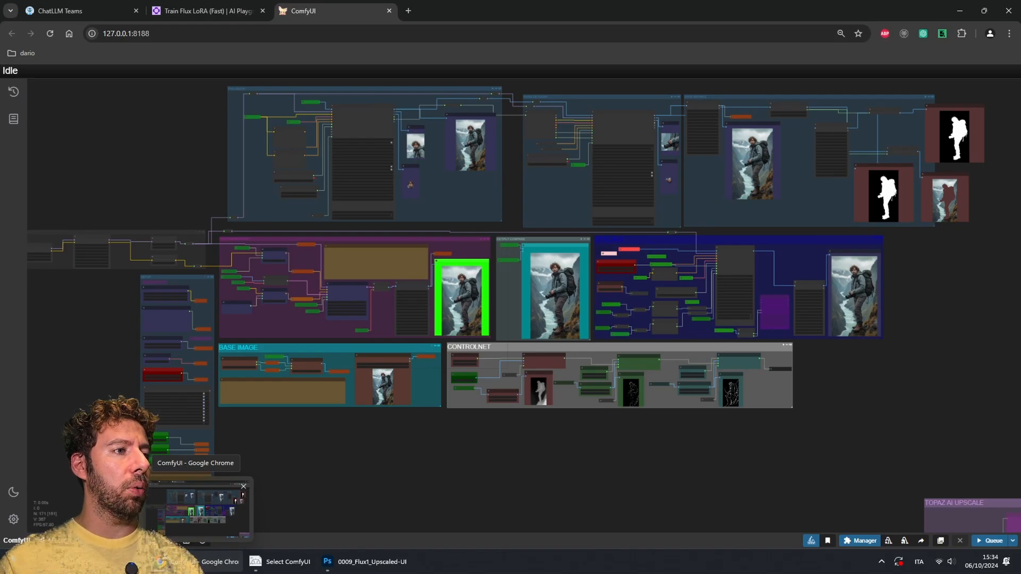
pyautogui.click(85, 541)
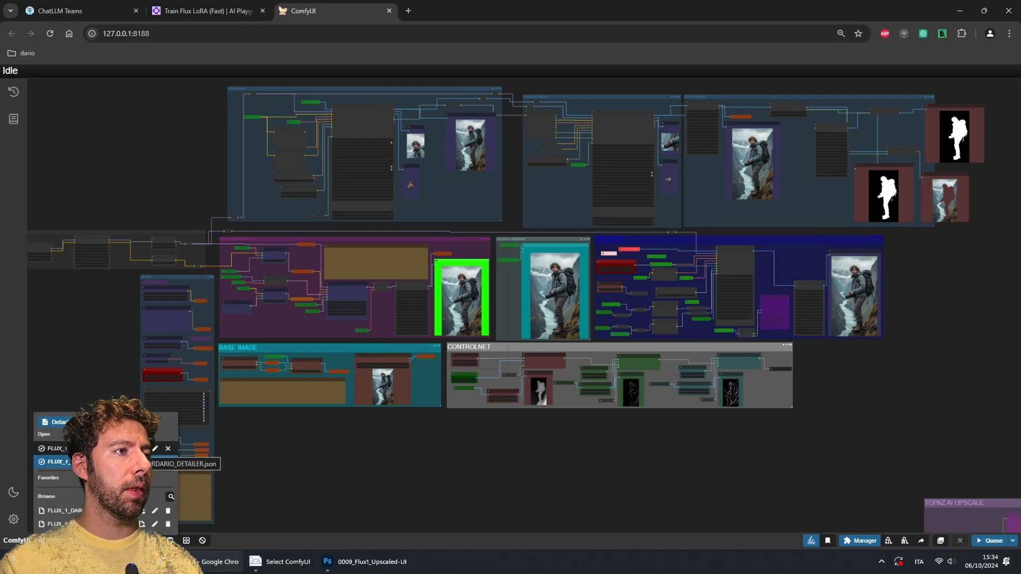
pyautogui.click(106, 449)
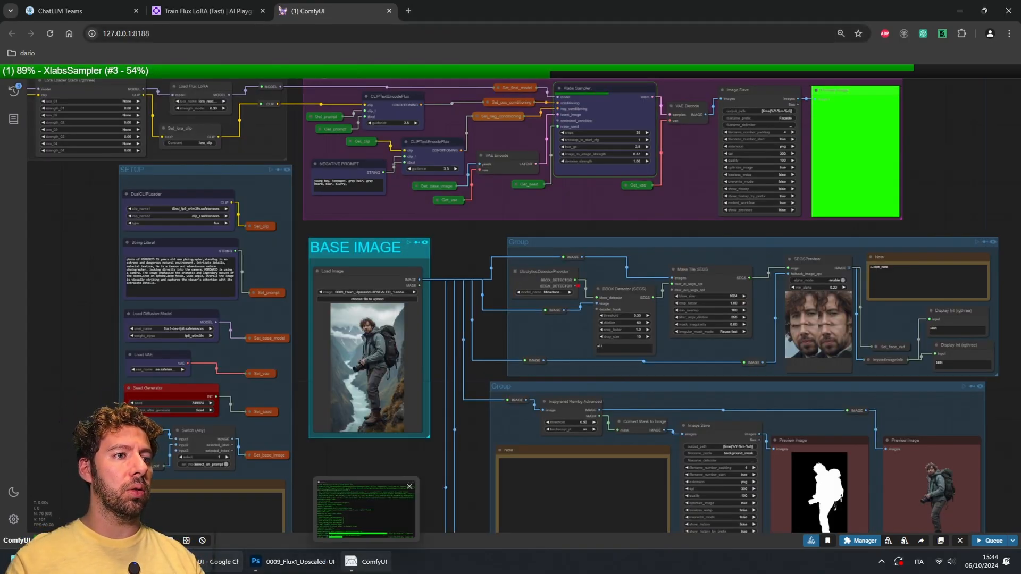
# Step: Check sampling progress in the console window, then pan through the base image, face detection and background-removal groups
pyautogui.click(367, 562)
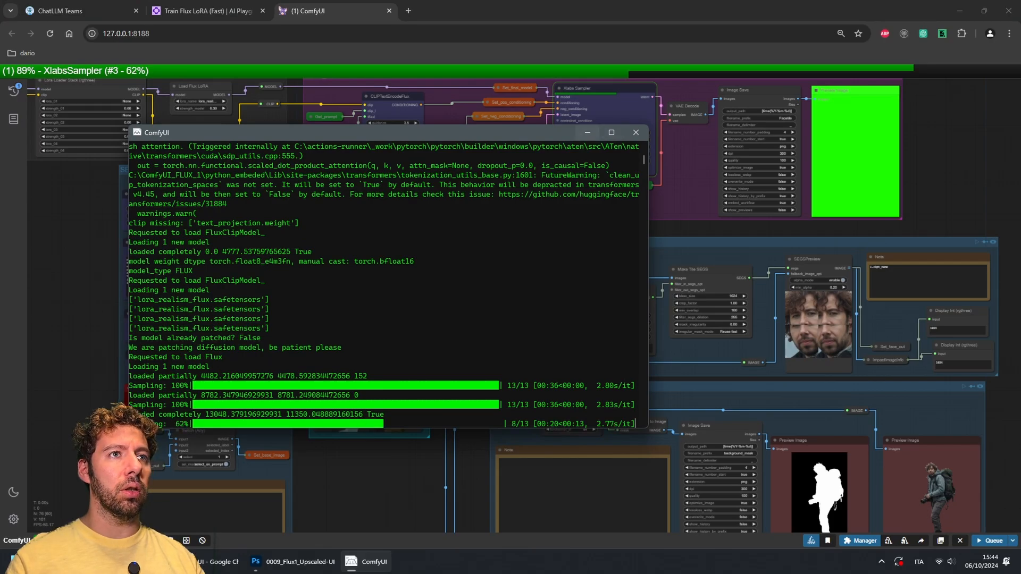
pyautogui.click(367, 562)
pyautogui.moveTo(372, 479); pyautogui.dragTo(432, 437)
pyautogui.scroll(1, 432, 437)
pyautogui.scroll(3, 525, 454)
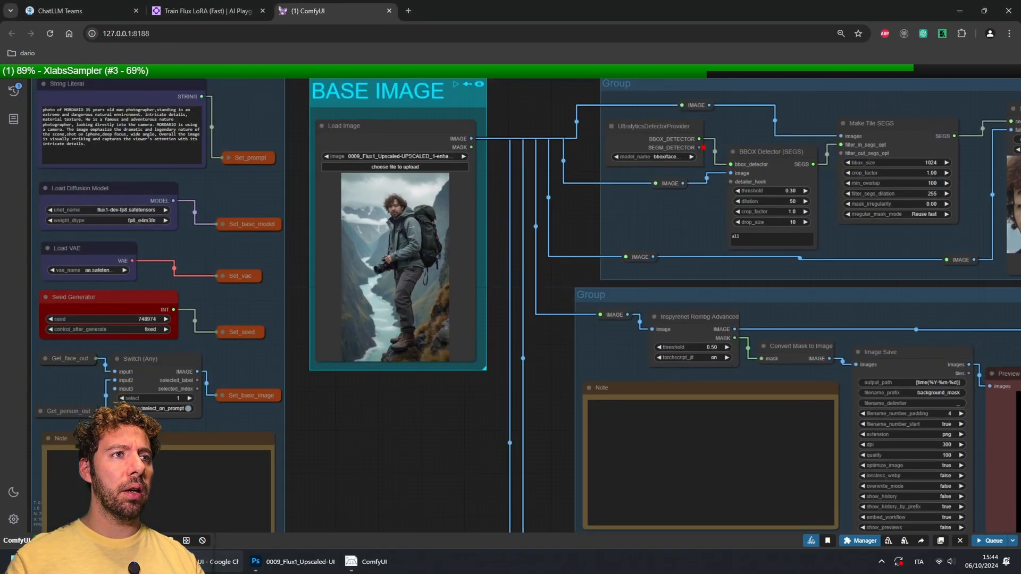
pyautogui.moveTo(500, 426); pyautogui.dragTo(543, 522)
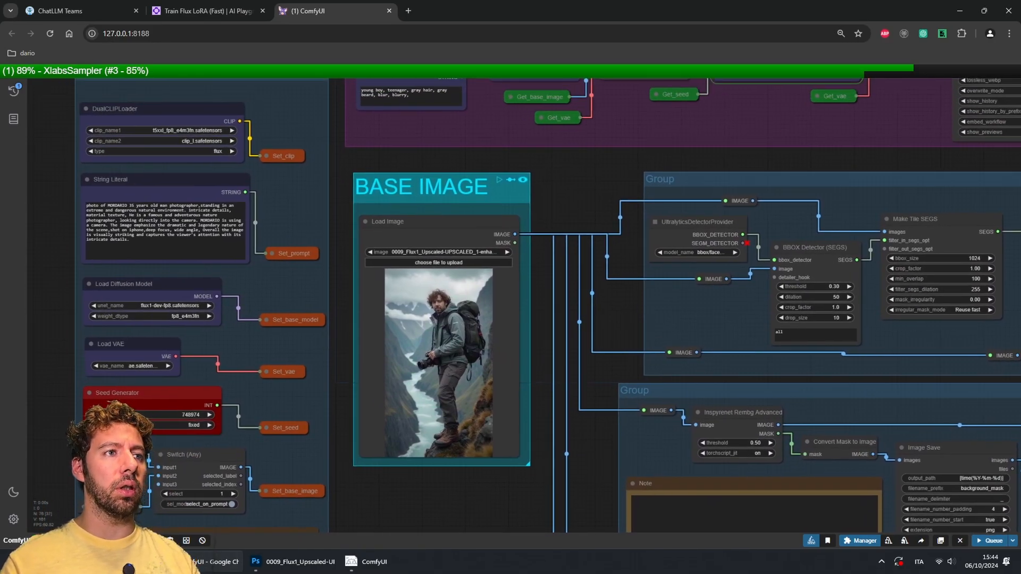
pyautogui.moveTo(544, 511); pyautogui.dragTo(663, 508)
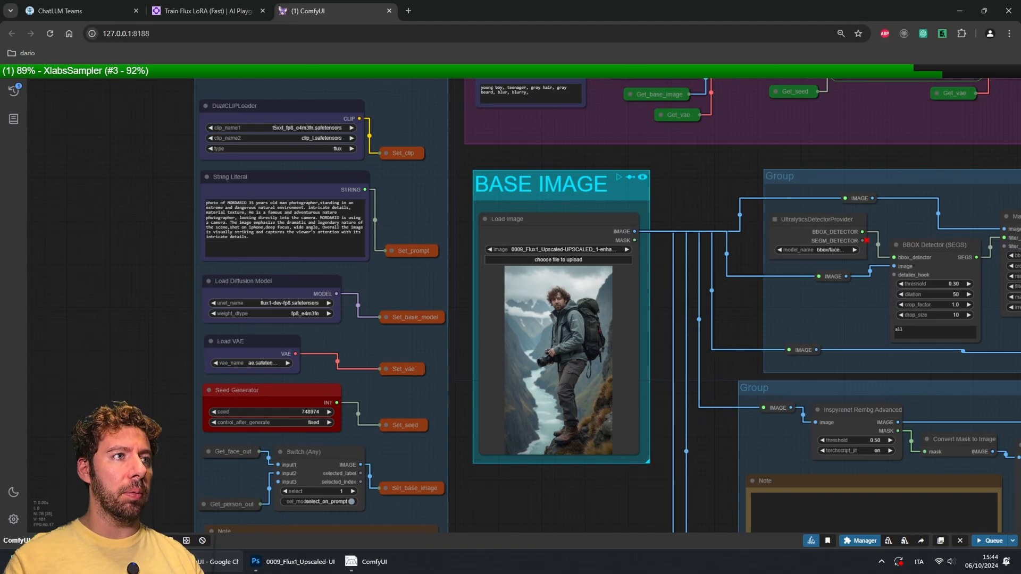
pyautogui.moveTo(585, 494); pyautogui.dragTo(507, 374)
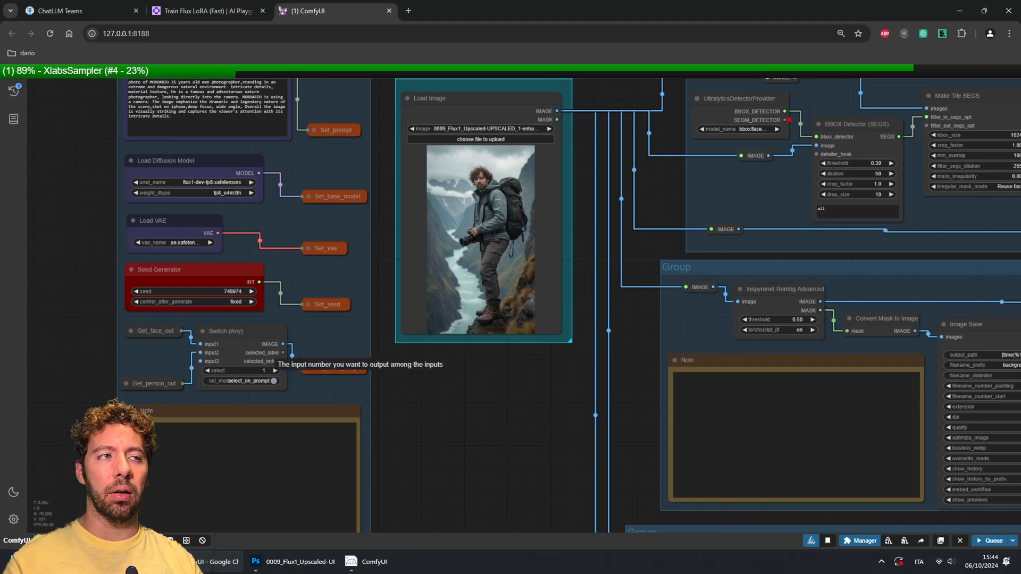
pyautogui.moveTo(501, 411); pyautogui.dragTo(421, 442)
pyautogui.scroll(-2, 421, 441)
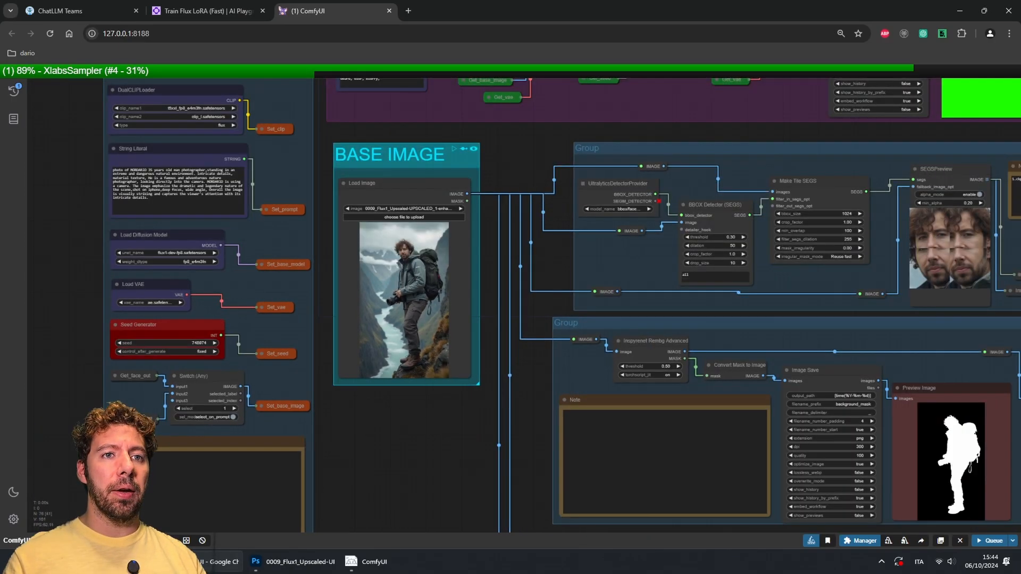
pyautogui.scroll(-1, 532, 415)
pyautogui.moveTo(532, 415); pyautogui.dragTo(309, 437)
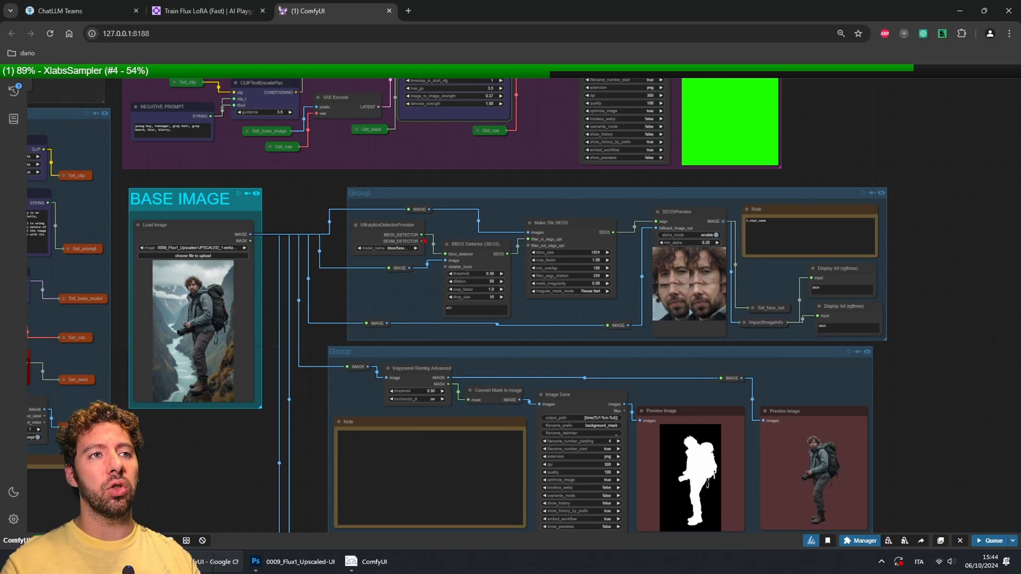
# Step: Survey the background-removal group's previews and the person segmentation group below it
pyautogui.moveTo(309, 437); pyautogui.dragTo(340, 350)
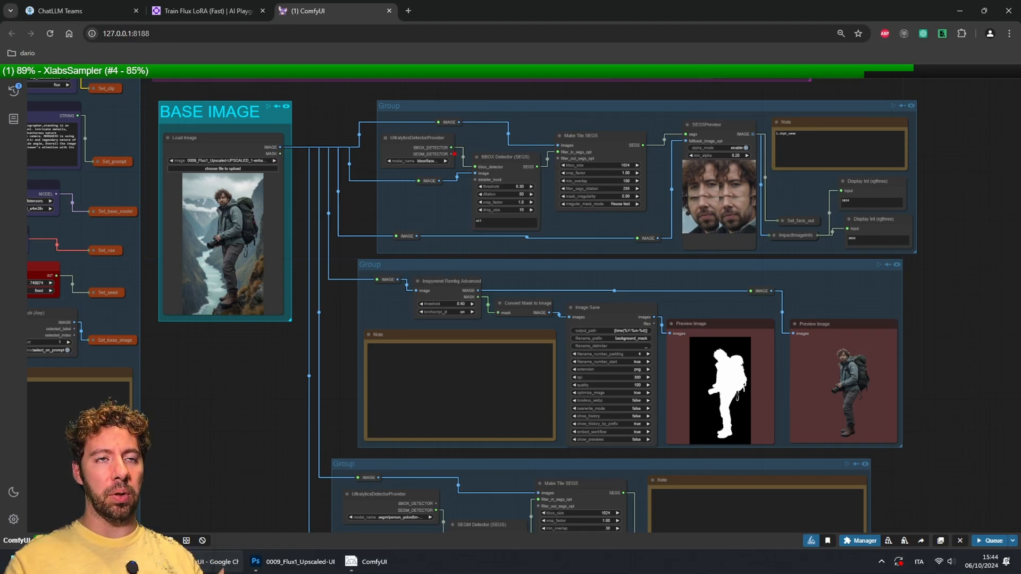
pyautogui.moveTo(340, 349); pyautogui.dragTo(259, 404)
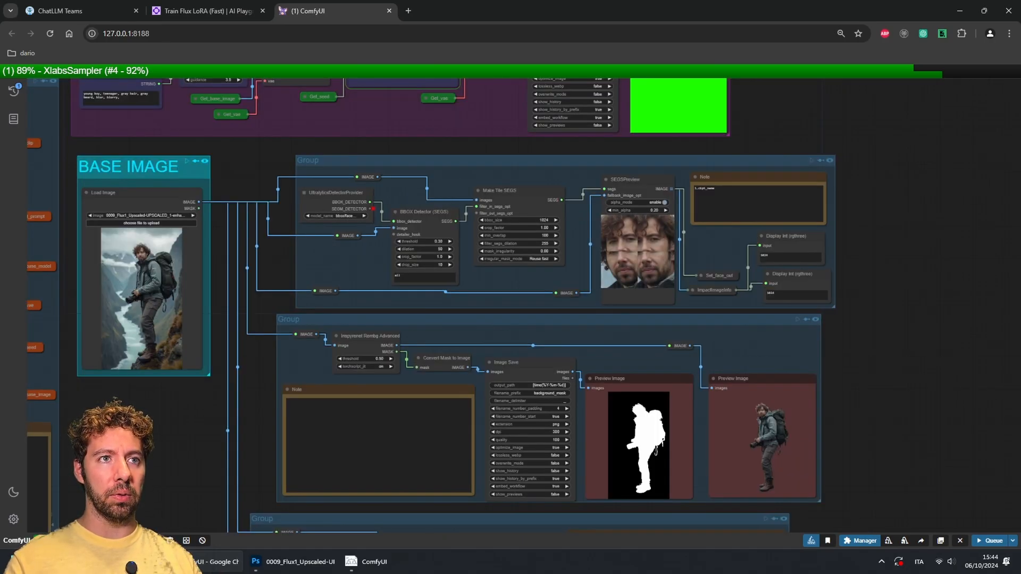
pyautogui.scroll(3, 605, 293)
pyautogui.moveTo(604, 341); pyautogui.dragTo(646, 154)
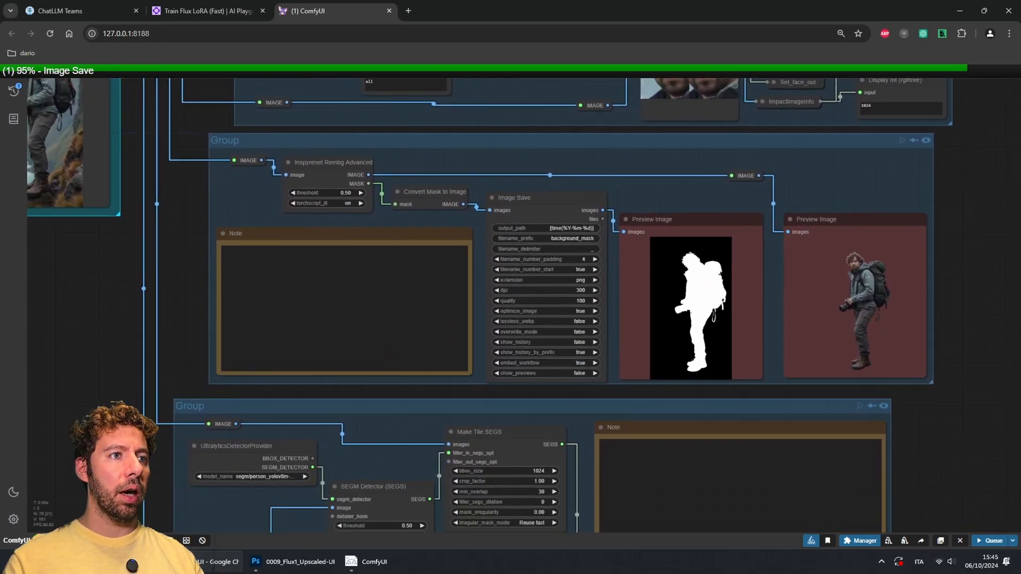
pyautogui.scroll(-3, 247, 370)
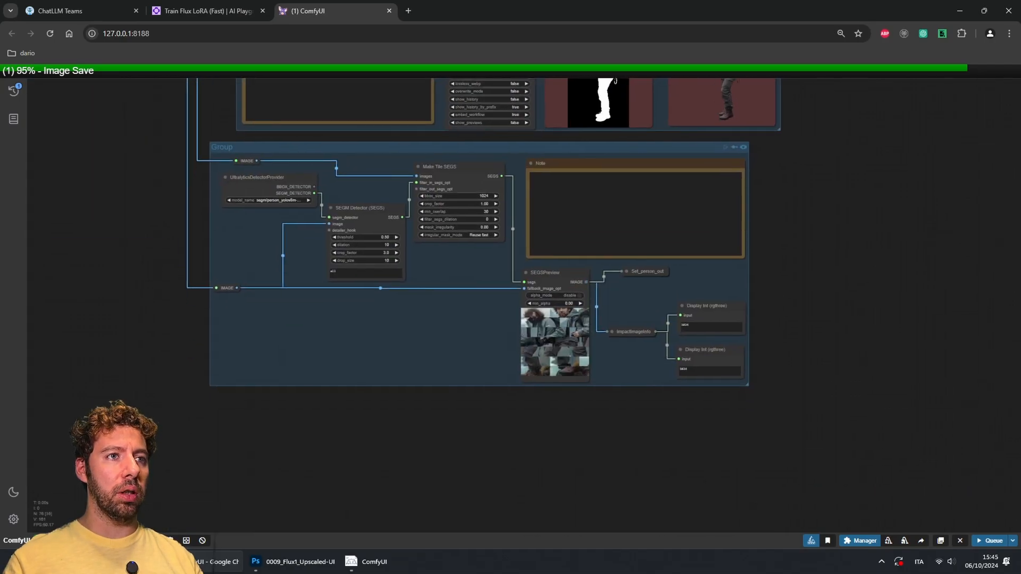
pyautogui.scroll(5, 598, 328)
pyautogui.scroll(-2, 603, 330)
pyautogui.scroll(-4, 601, 330)
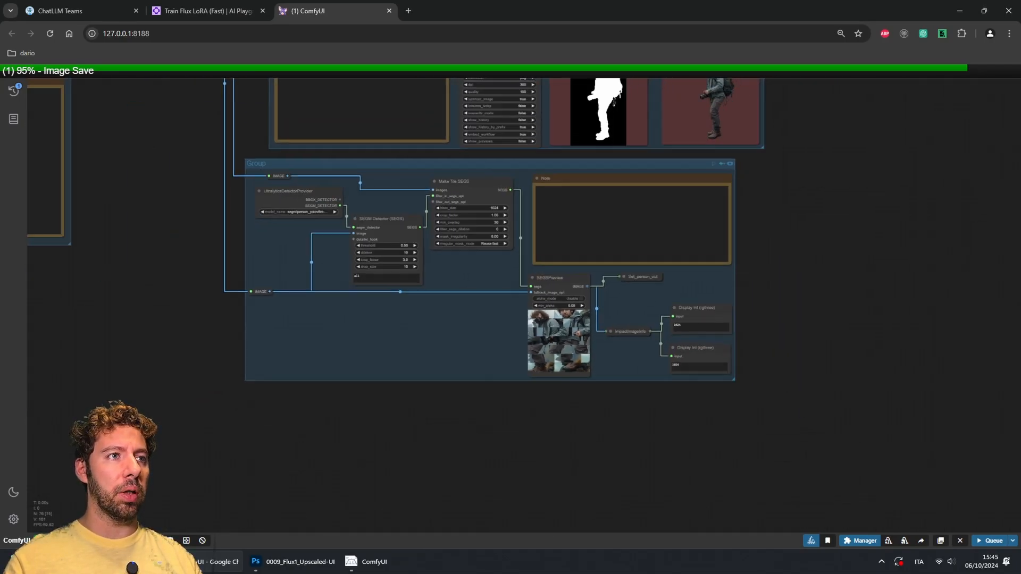
pyautogui.scroll(1, 601, 329)
pyautogui.moveTo(601, 330); pyautogui.dragTo(936, 533)
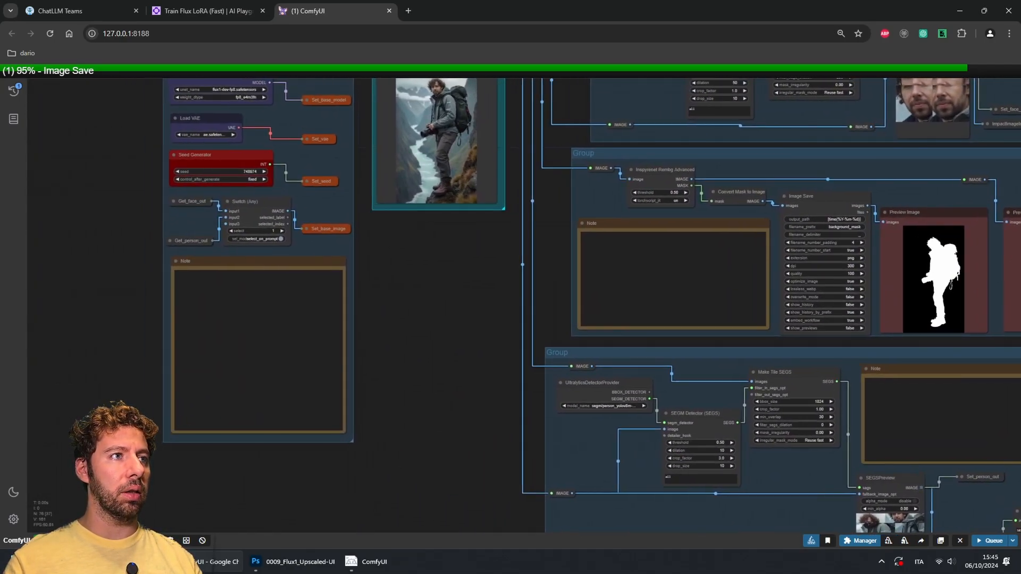
pyautogui.scroll(9, 195, 219)
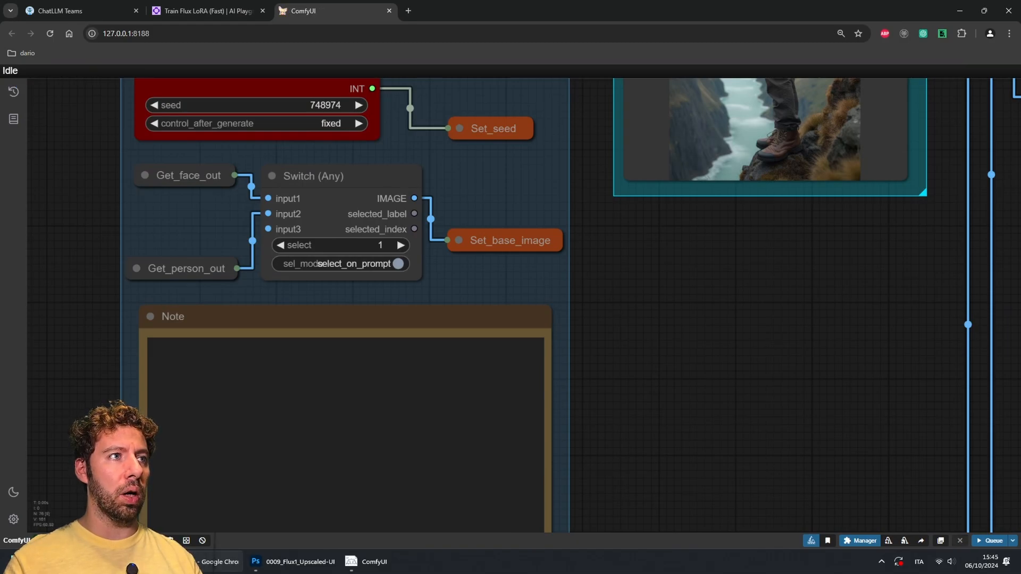
# Step: Clear the placeholder text from the Note node in the face tile group
pyautogui.moveTo(772, 298); pyautogui.dragTo(178, 315)
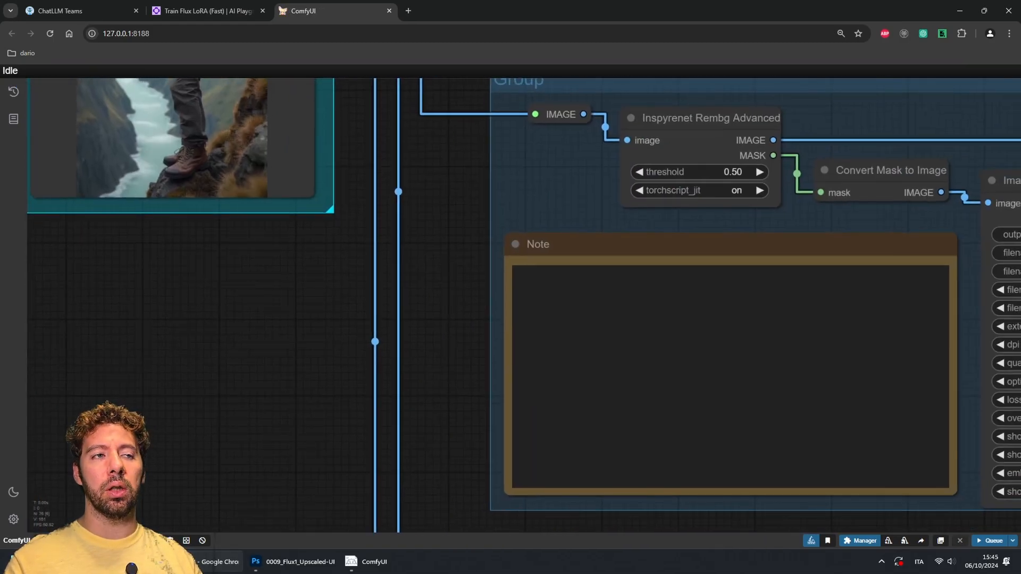
pyautogui.scroll(-4, 446, 398)
pyautogui.moveTo(445, 399); pyautogui.dragTo(117, 532)
pyautogui.scroll(-3, 157, 454)
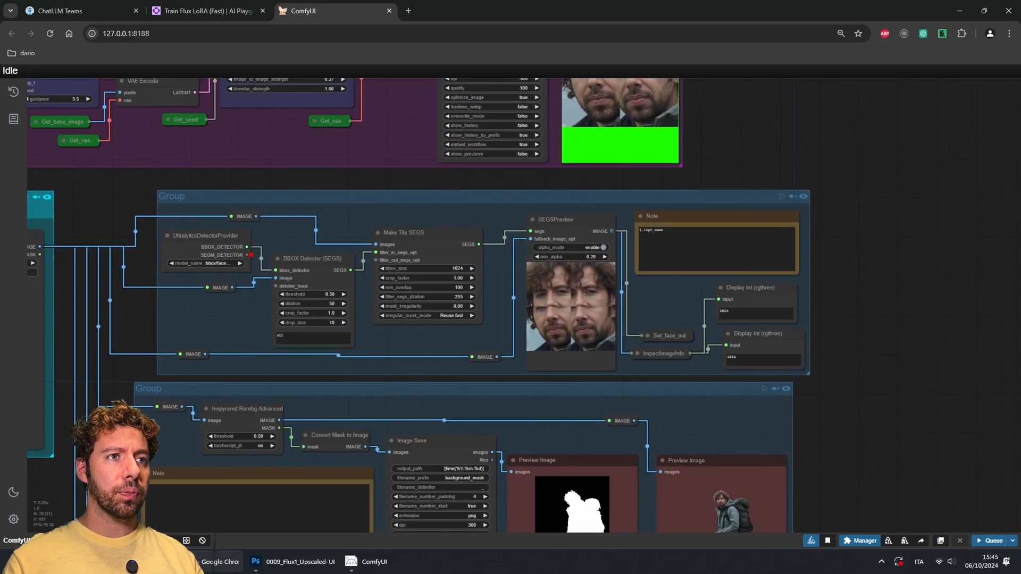
pyautogui.scroll(8, 373, 366)
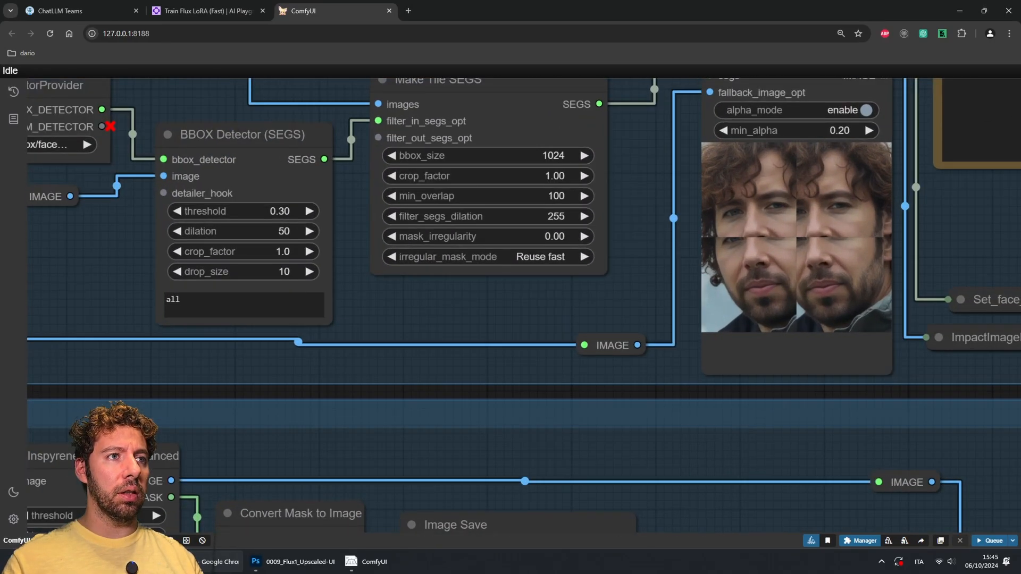
pyautogui.moveTo(374, 366); pyautogui.dragTo(339, 443)
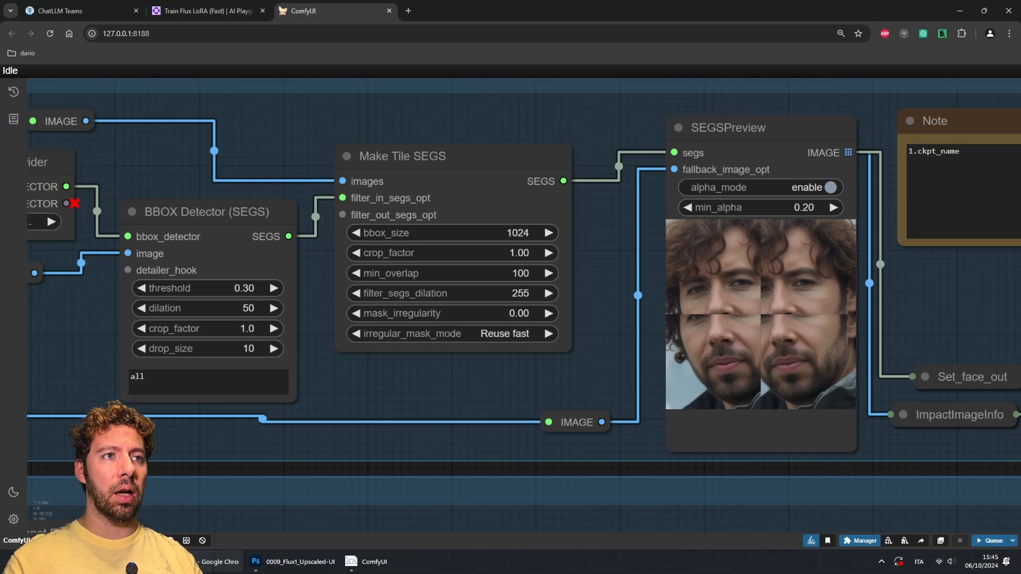
pyautogui.moveTo(609, 381); pyautogui.dragTo(218, 397)
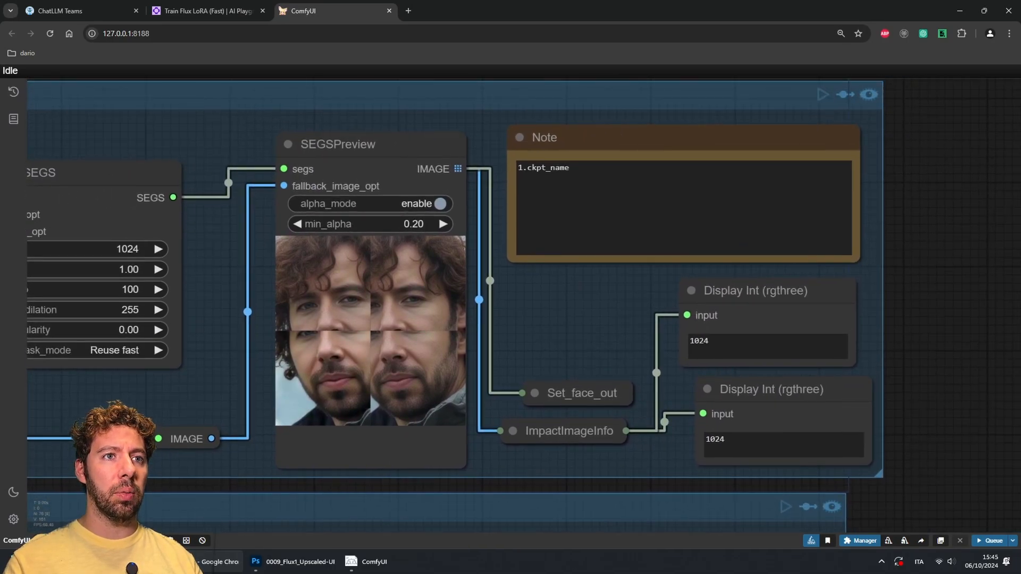
pyautogui.moveTo(572, 168); pyautogui.dragTo(518, 168)
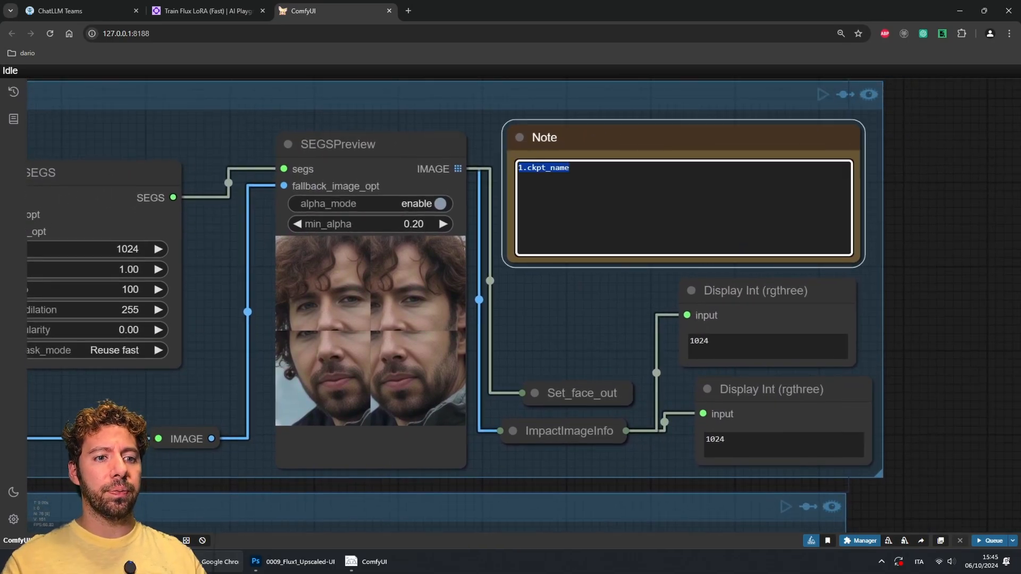
pyautogui.press('BackSpace')
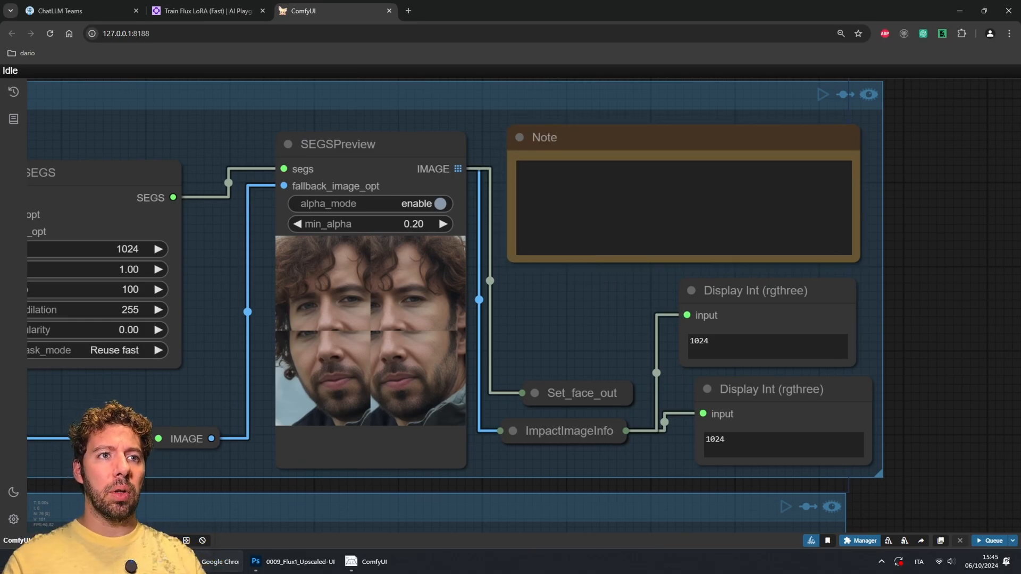
# Step: Examine the face tile read-outs and zoom closely into the main generation's face preview
pyautogui.moveTo(713, 342); pyautogui.dragTo(689, 342)
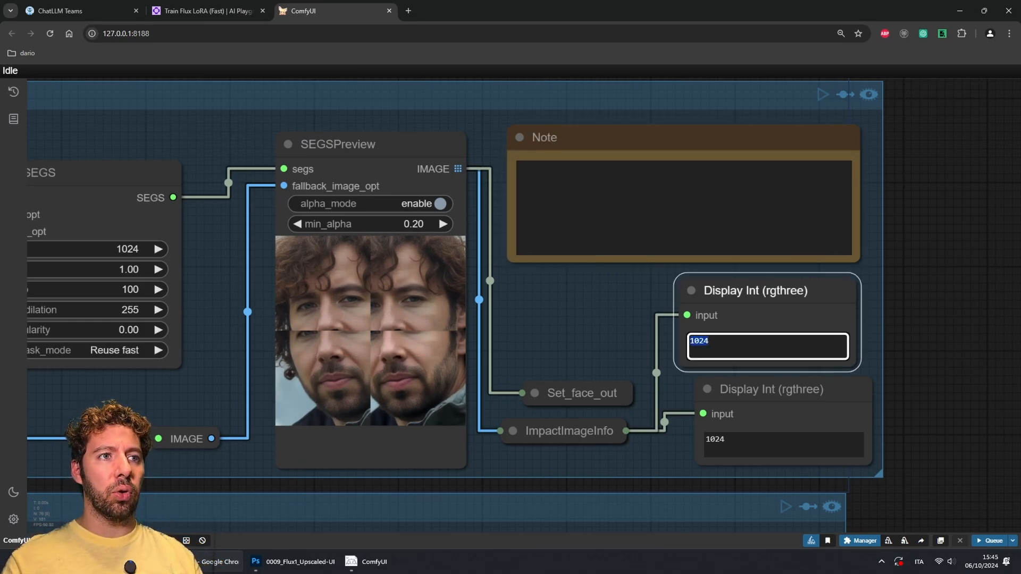
pyautogui.moveTo(725, 440); pyautogui.dragTo(706, 440)
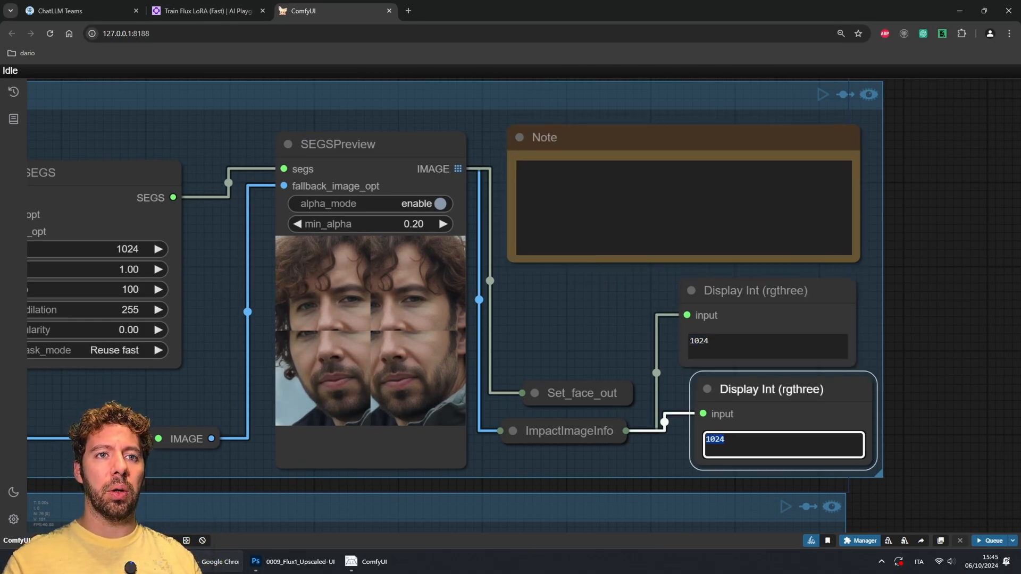
pyautogui.click(659, 459)
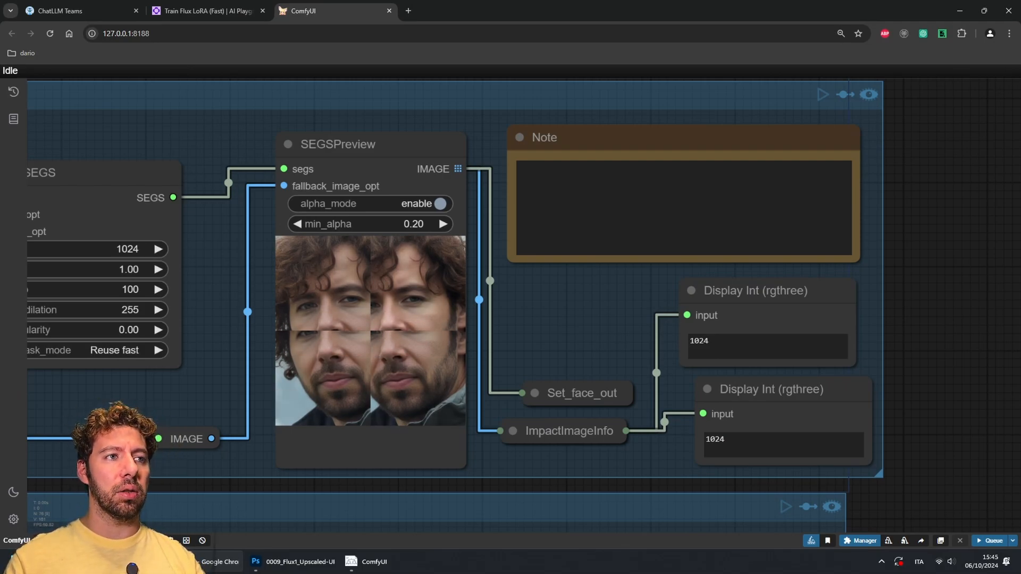
pyautogui.scroll(-5, 560, 326)
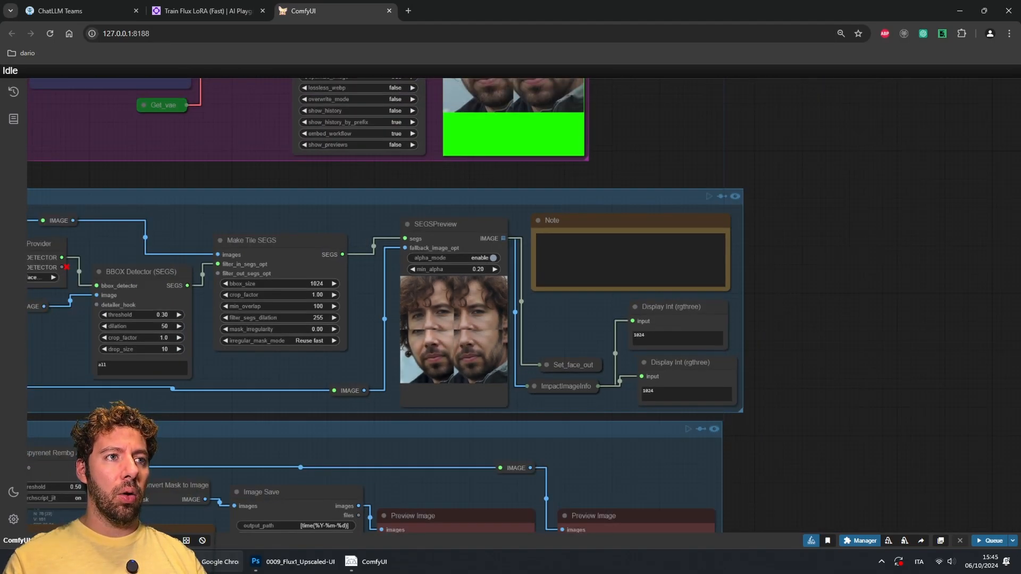
pyautogui.moveTo(561, 318); pyautogui.dragTo(969, 551)
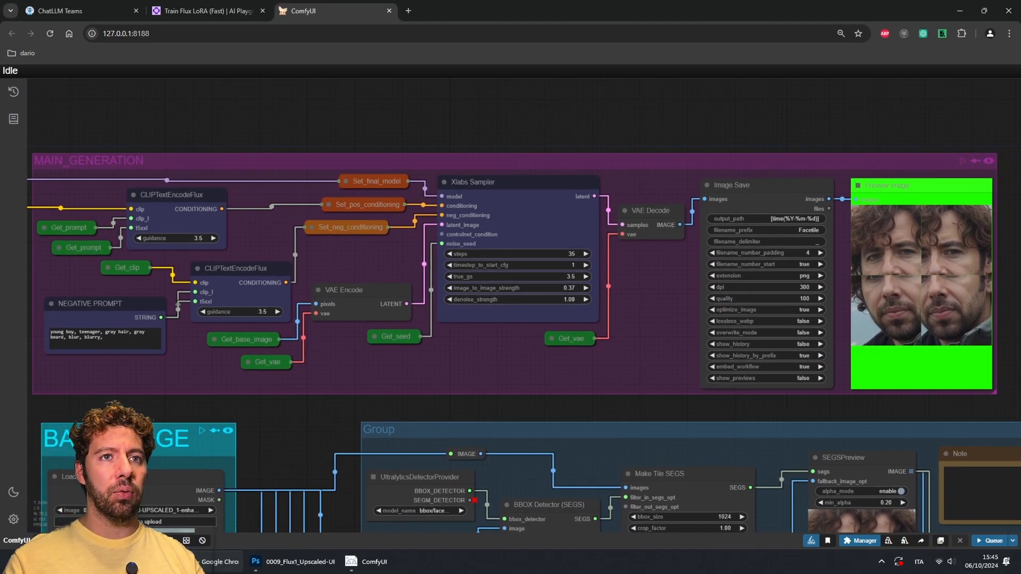
pyautogui.moveTo(941, 310); pyautogui.dragTo(649, 320)
pyautogui.scroll(7, 649, 319)
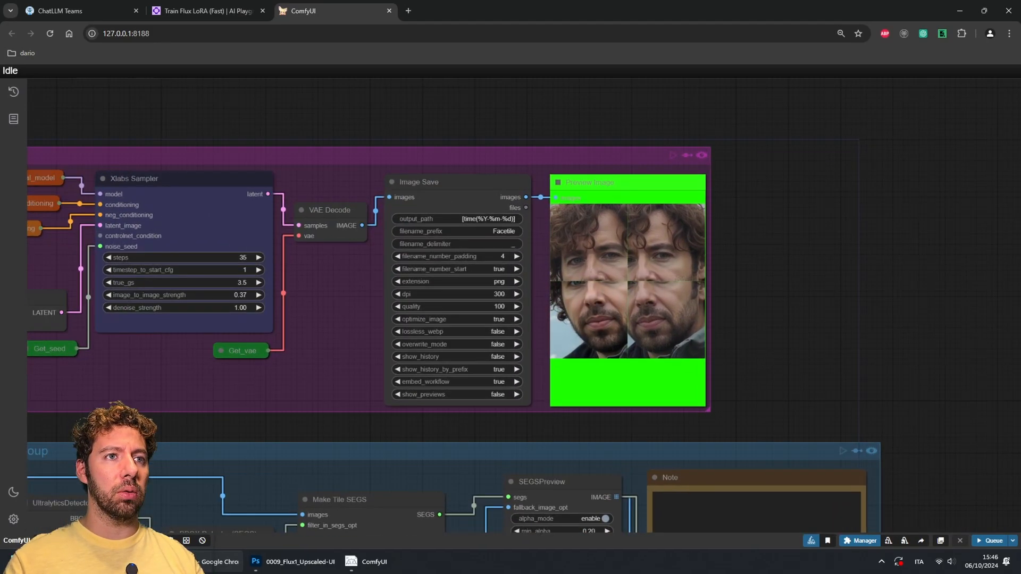
pyautogui.scroll(12, 582, 292)
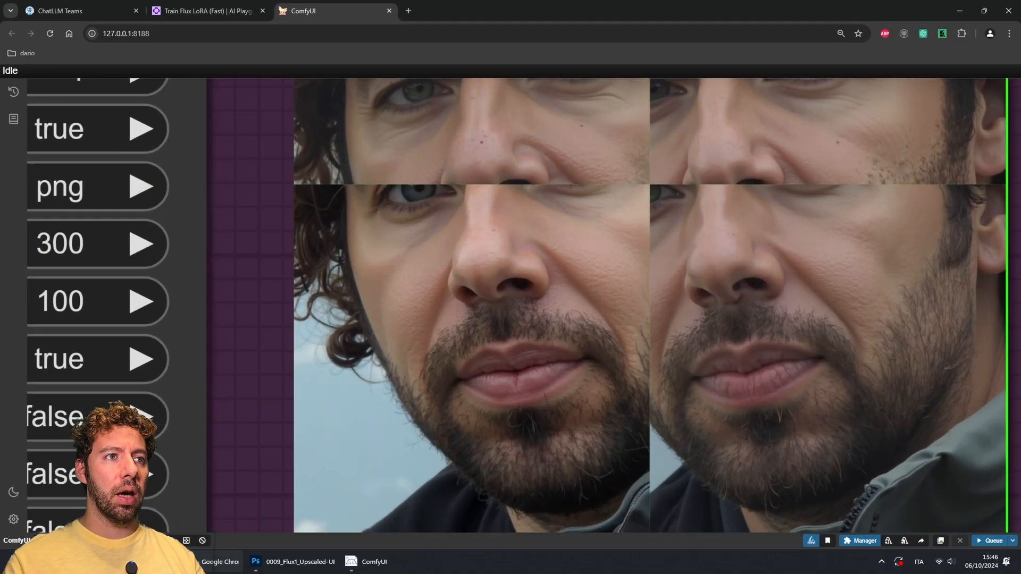
pyautogui.scroll(-4, 582, 292)
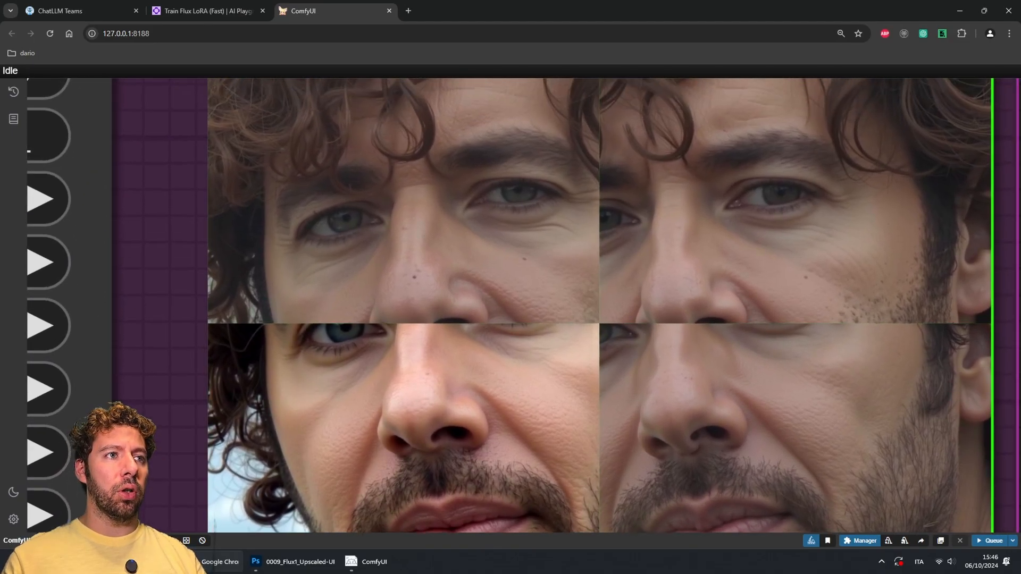
pyautogui.moveTo(564, 353); pyautogui.dragTo(553, 330)
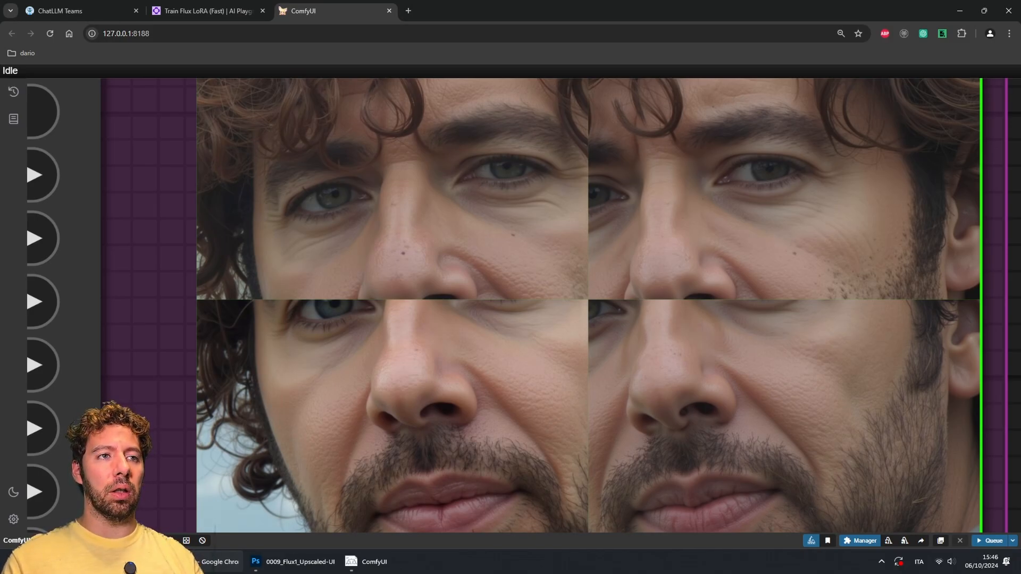
pyautogui.scroll(-6, 692, 213)
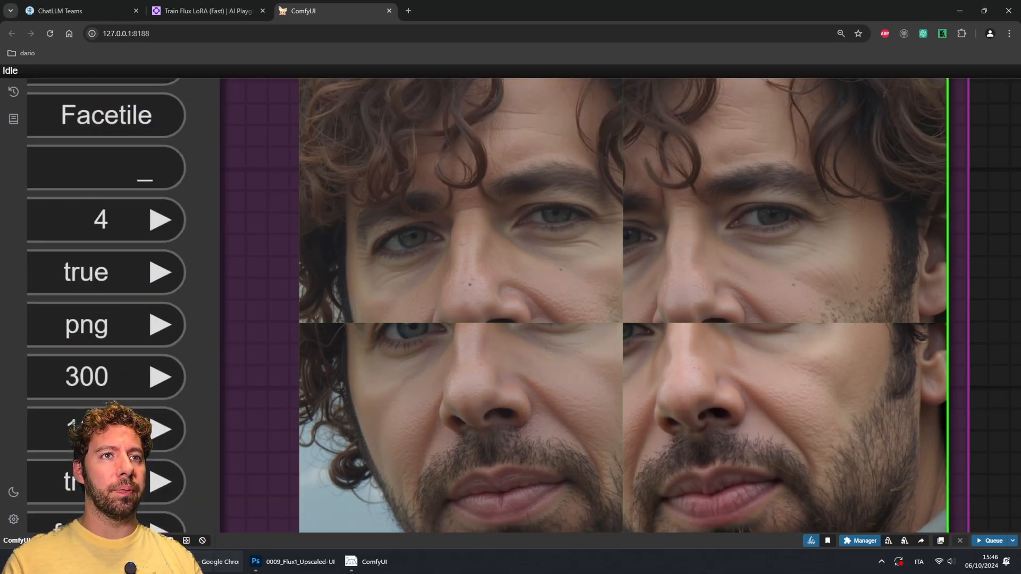
pyautogui.scroll(-7, 691, 213)
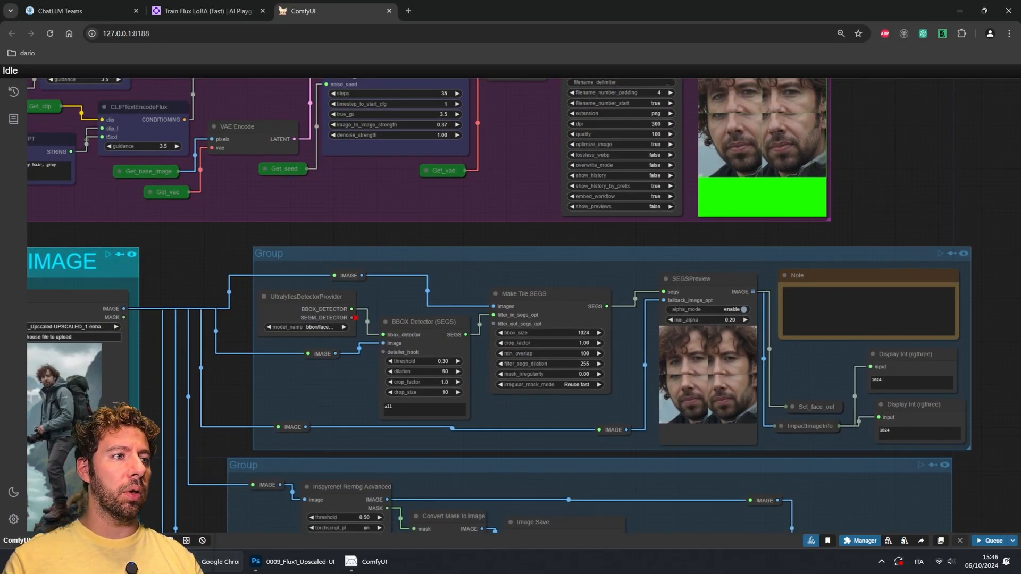
# Step: Pan down through the background-removal group to the person segmentation group and its preview
pyautogui.moveTo(559, 442); pyautogui.dragTo(480, 225)
pyautogui.scroll(1, 480, 225)
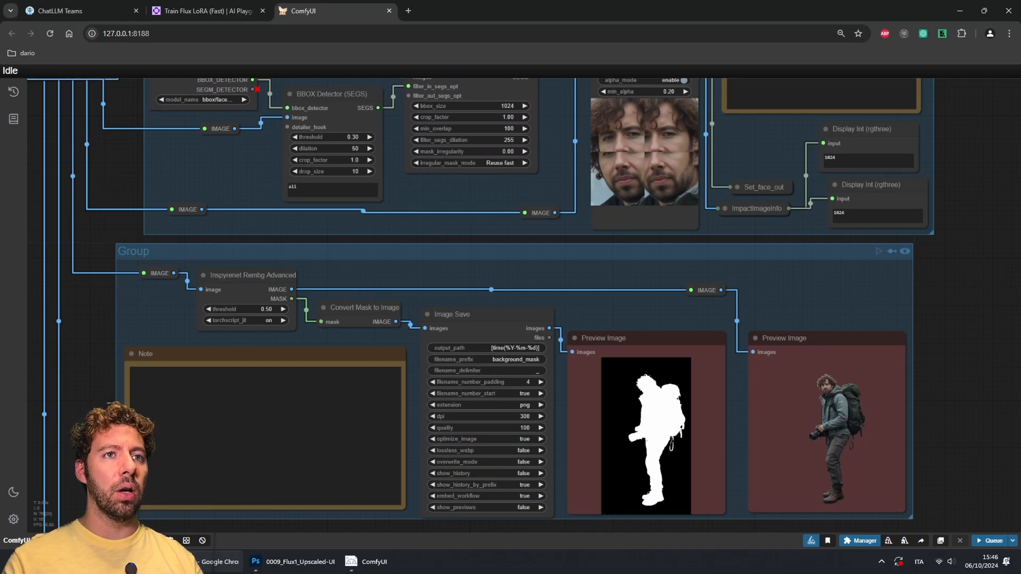
pyautogui.moveTo(969, 518); pyautogui.dragTo(913, 361)
pyautogui.scroll(-2, 913, 361)
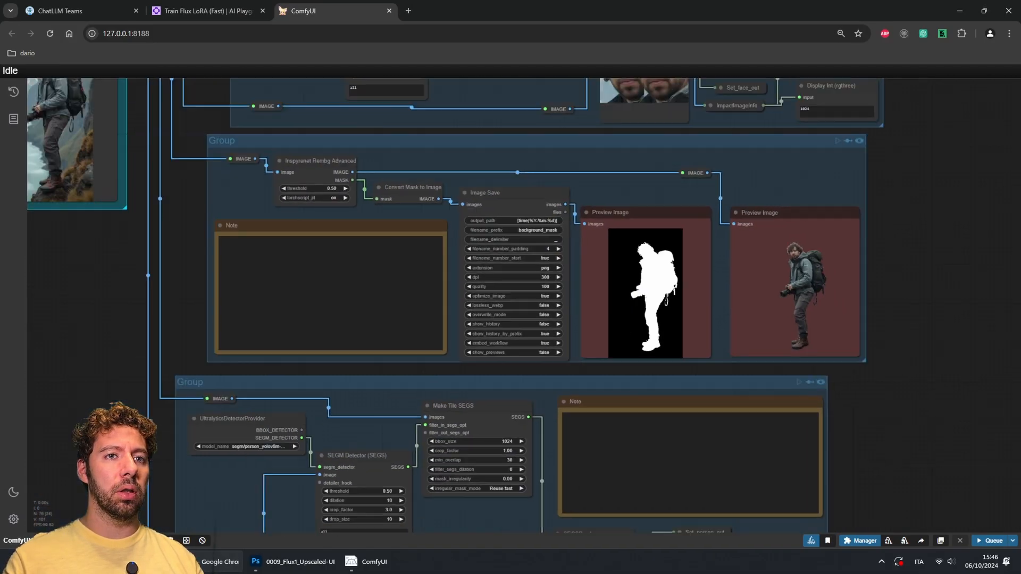
pyautogui.moveTo(920, 468); pyautogui.dragTo(882, 151)
pyautogui.moveTo(551, 372); pyautogui.dragTo(597, 465)
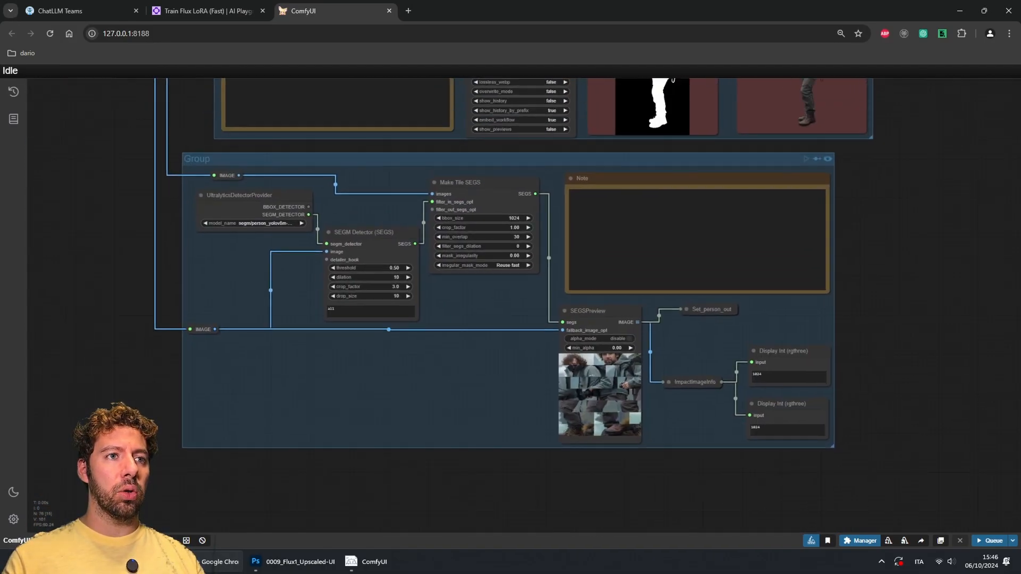
# Step: Zoom into the person segmentation group's SEGSPreview tiles and inspect them closely
pyautogui.scroll(8, 594, 365)
pyautogui.scroll(6, 602, 378)
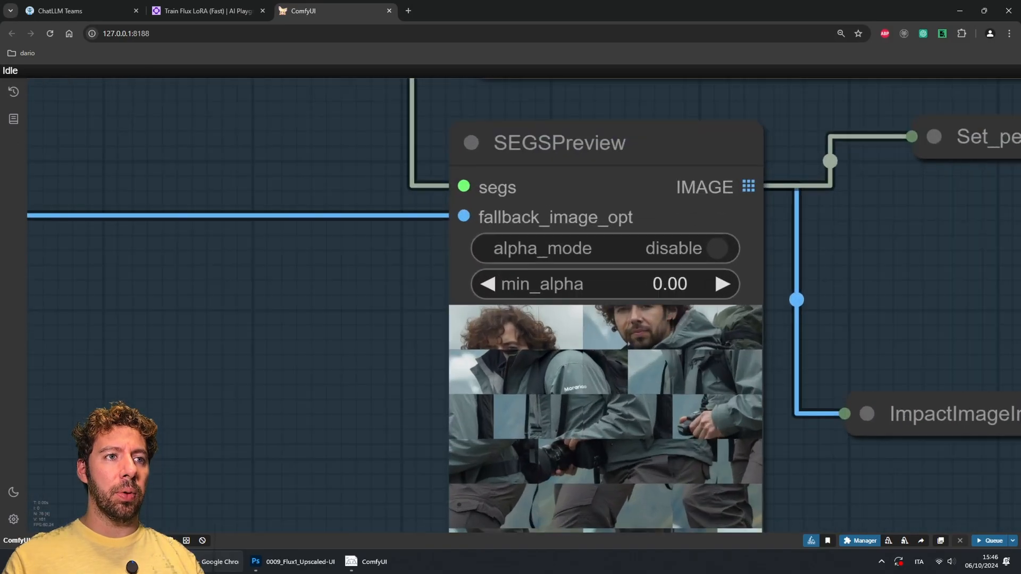
pyautogui.moveTo(602, 378); pyautogui.dragTo(588, 254)
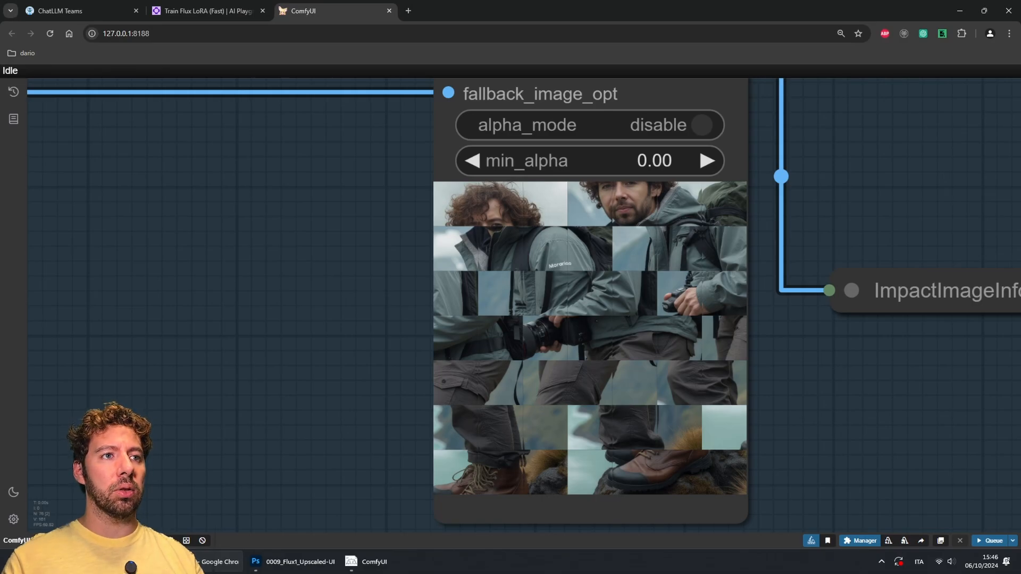
pyautogui.moveTo(588, 255); pyautogui.dragTo(499, 283)
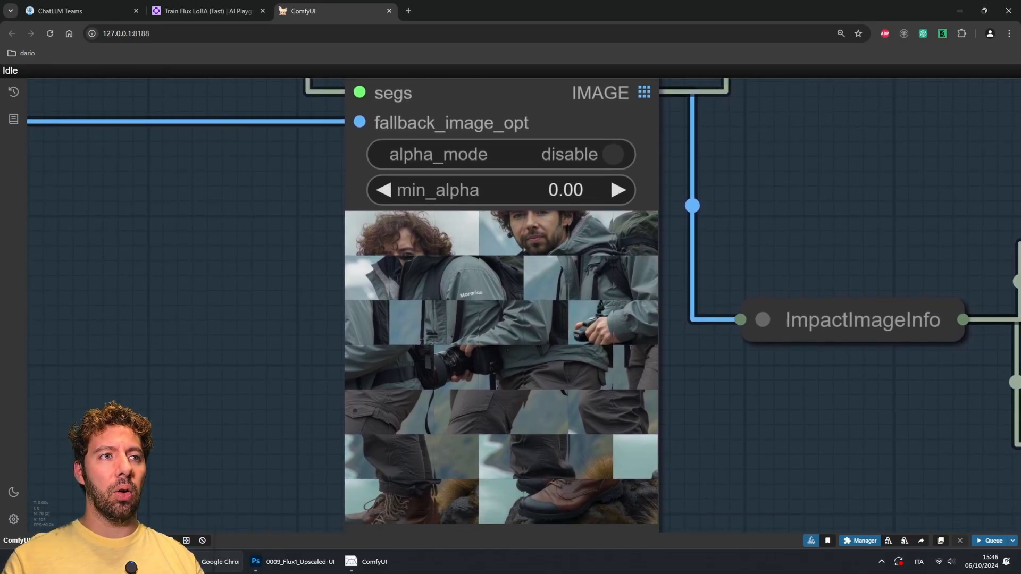
pyautogui.scroll(-10, 654, 380)
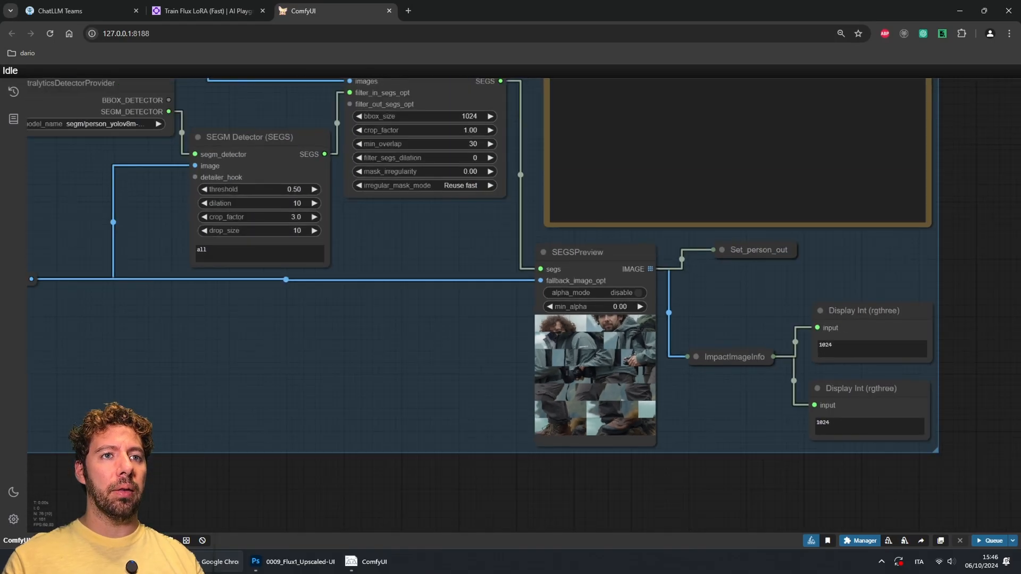
pyautogui.moveTo(718, 298); pyautogui.dragTo(655, 330)
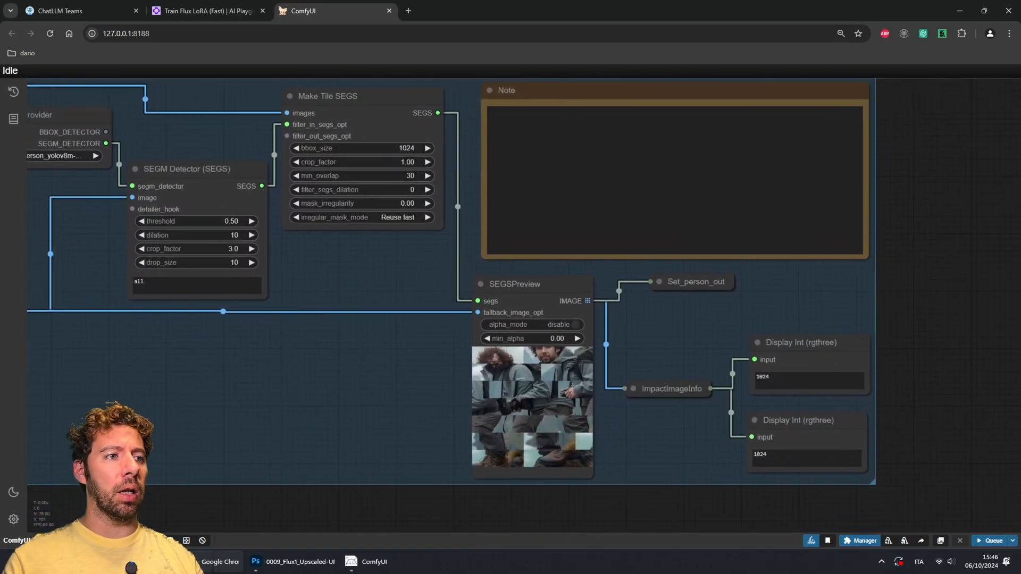
# Step: Open the ComfyUI console window to review the run log, then minimize it
pyautogui.click(367, 562)
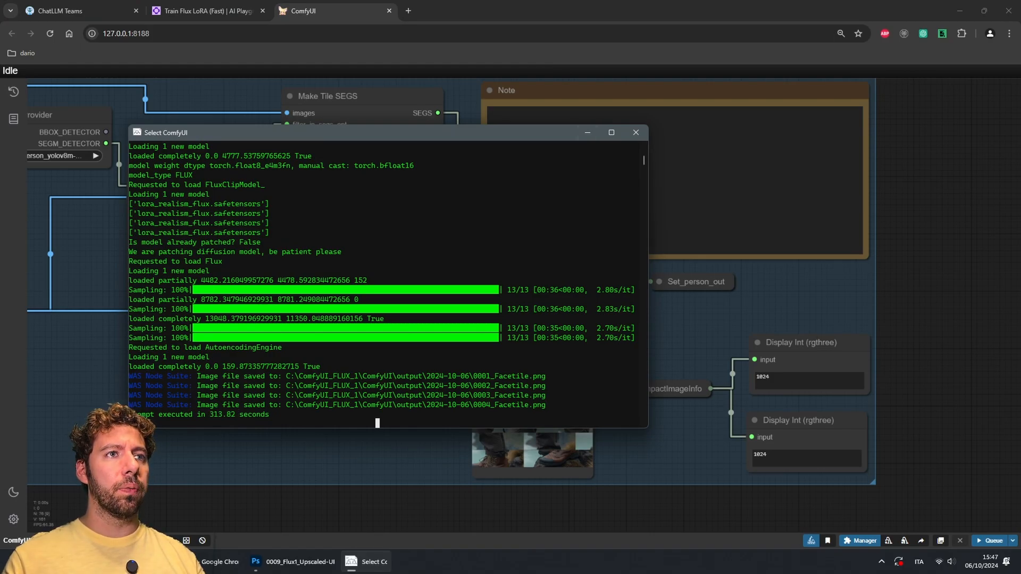
pyautogui.click(587, 133)
pyautogui.scroll(-3, 971, 422)
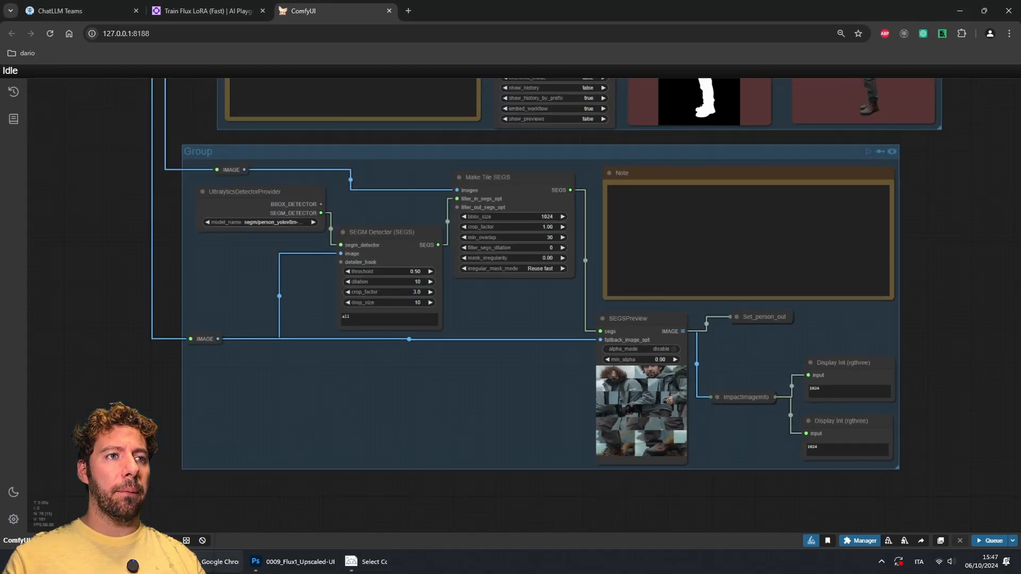
# Step: Pan up through the workflow to the face tile group and switch to the upscaled image in Photoshop
pyautogui.moveTo(971, 422); pyautogui.dragTo(957, 440)
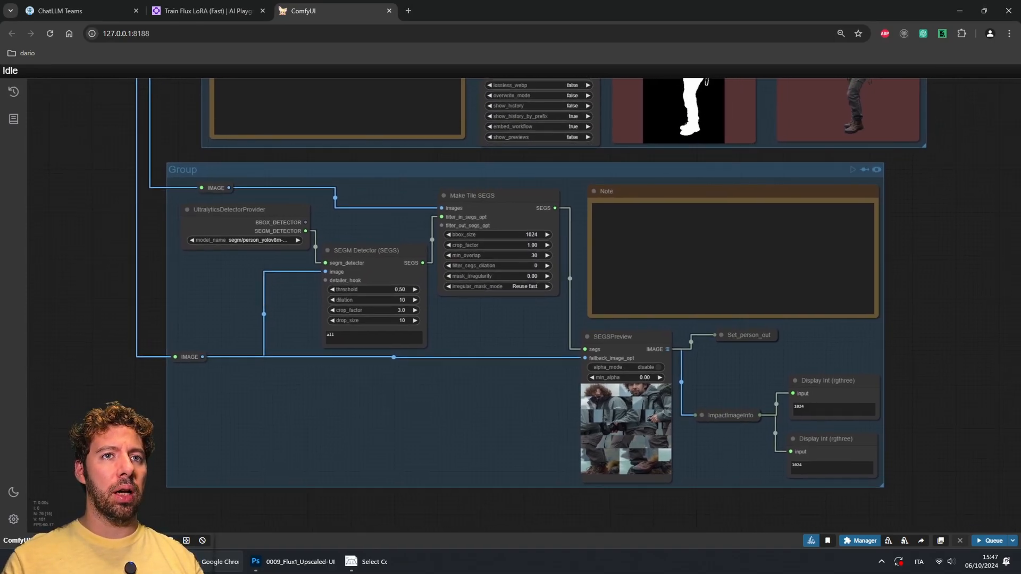
pyautogui.moveTo(957, 175); pyautogui.dragTo(920, 431)
pyautogui.moveTo(958, 239); pyautogui.dragTo(957, 408)
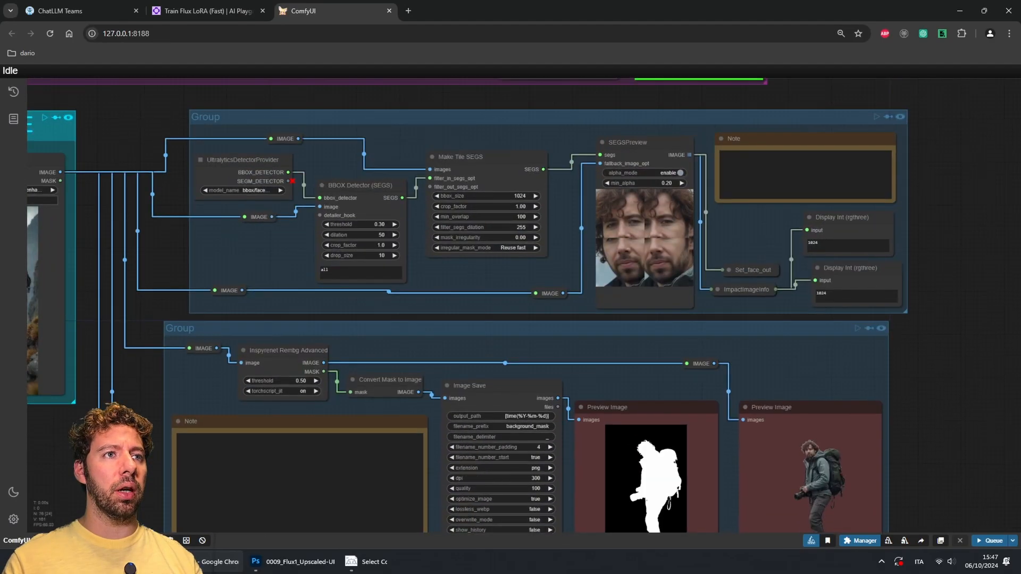
pyautogui.moveTo(958, 239); pyautogui.dragTo(951, 381)
pyautogui.moveTo(292, 562)
pyautogui.click(292, 511)
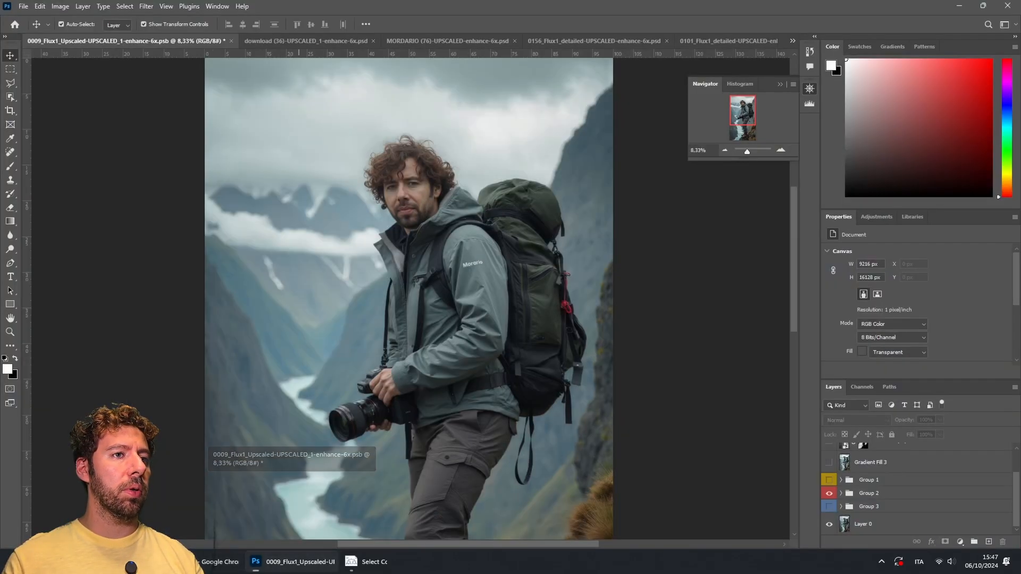
# Step: Zoom in to 33.33% on the face tile layers to examine the pasted tiles
pyautogui.moveTo(751, 116); pyautogui.dragTo(742, 102)
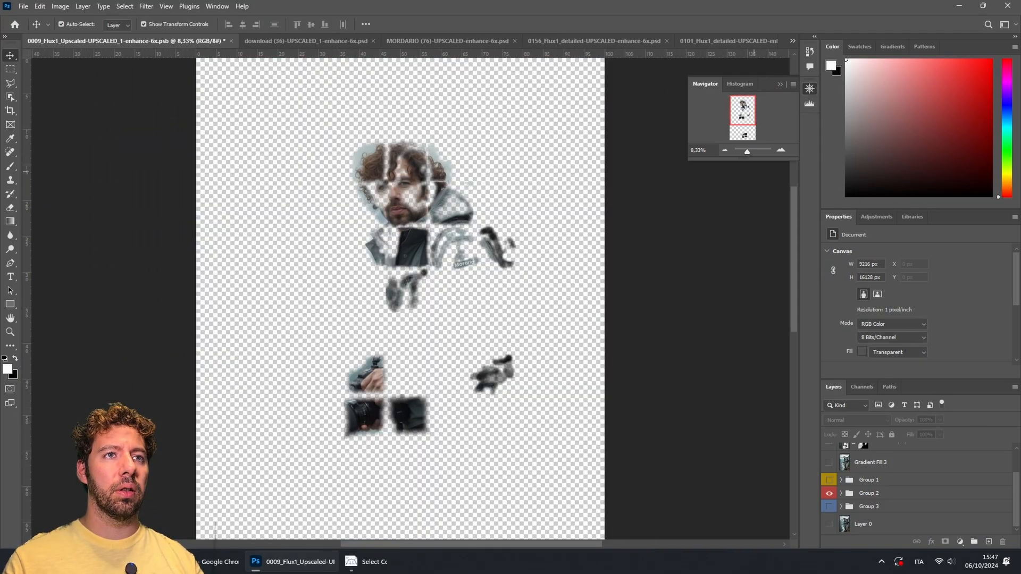
pyautogui.moveTo(746, 114)
pyautogui.mouseDown()
pyautogui.moveTo(747, 124)
pyautogui.moveTo(746, 112)
pyautogui.mouseUp()
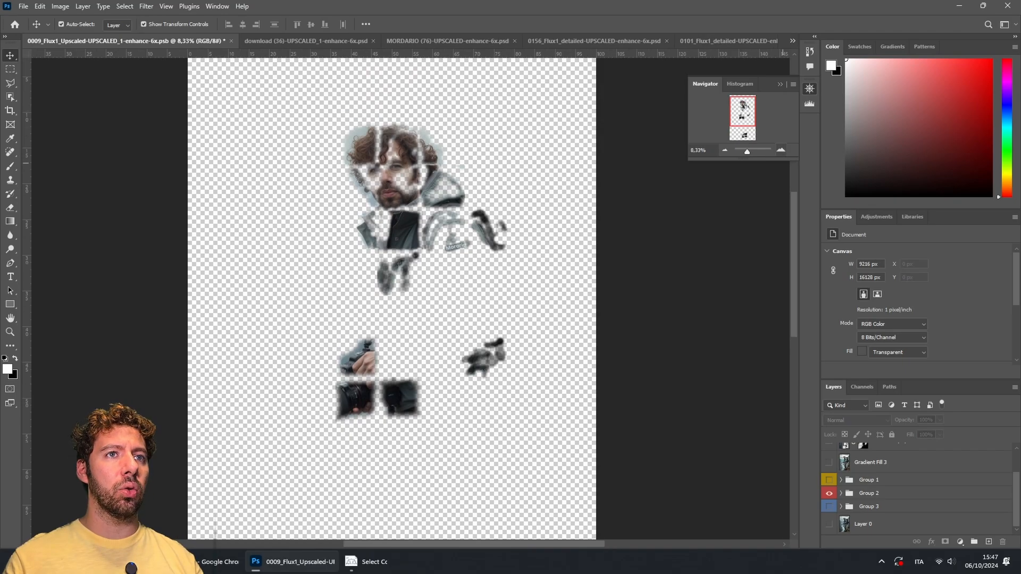
pyautogui.click(781, 150)
pyautogui.click(780, 150)
pyautogui.click(781, 150)
pyautogui.moveTo(747, 113)
pyautogui.mouseDown()
pyautogui.moveTo(754, 120)
pyautogui.moveTo(743, 135)
pyautogui.moveTo(747, 106)
pyautogui.mouseUp()
pyautogui.click(781, 150)
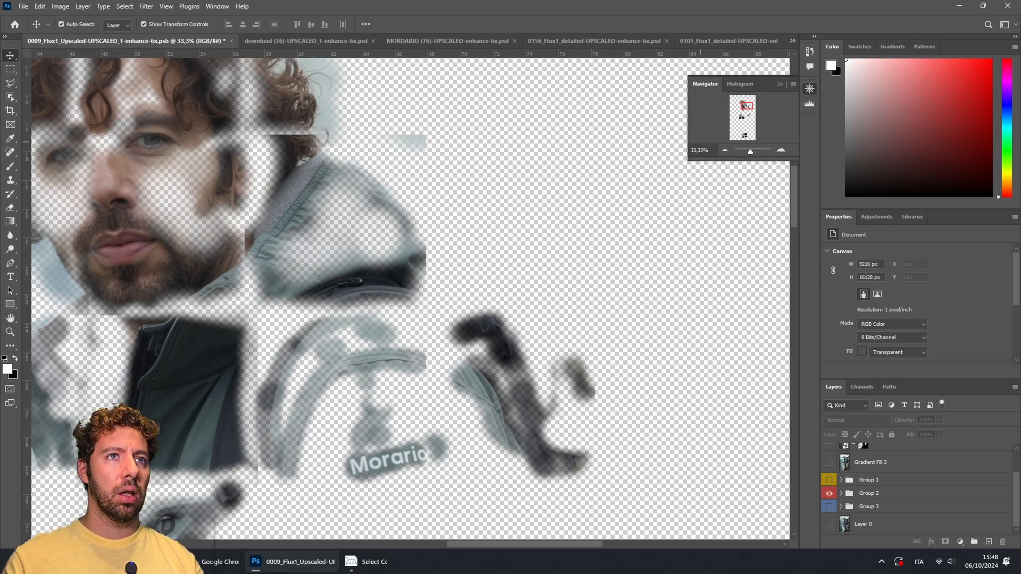
pyautogui.moveTo(747, 107); pyautogui.dragTo(744, 104)
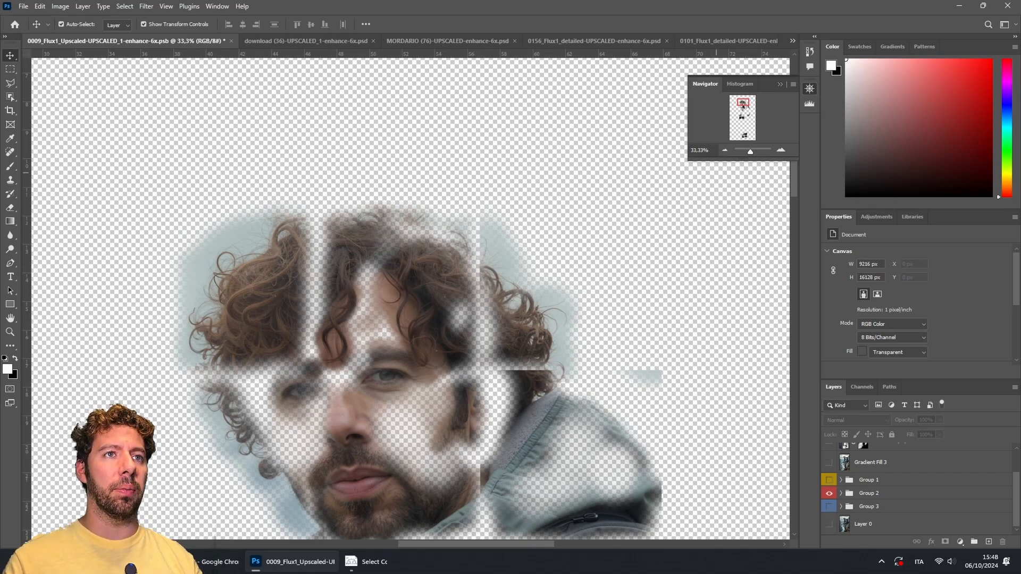
pyautogui.moveTo(744, 104); pyautogui.dragTo(742, 106)
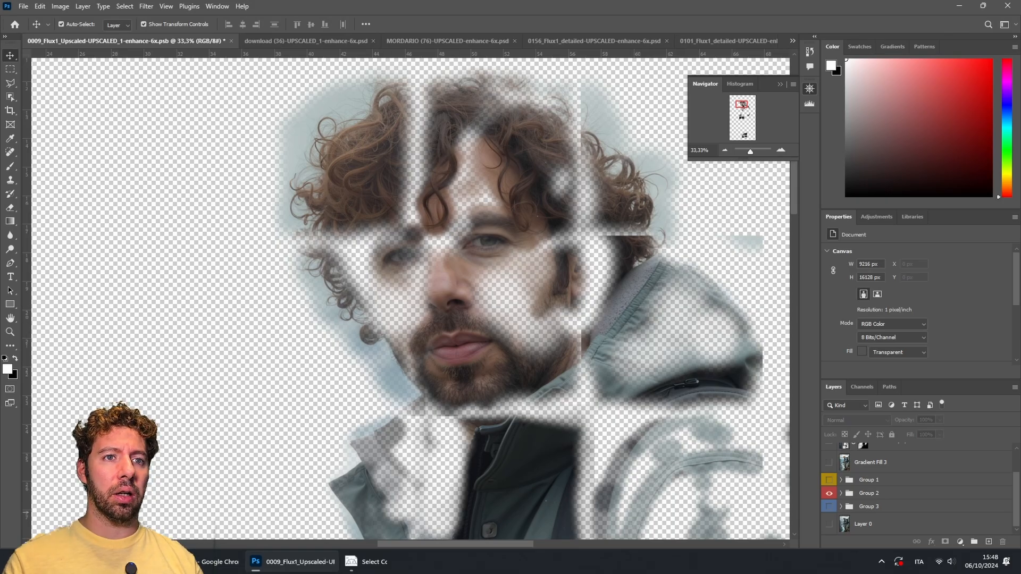
# Step: Show Layer 0 and toggle Group 1's visibility to compare the detailed face against the base
pyautogui.click(829, 524)
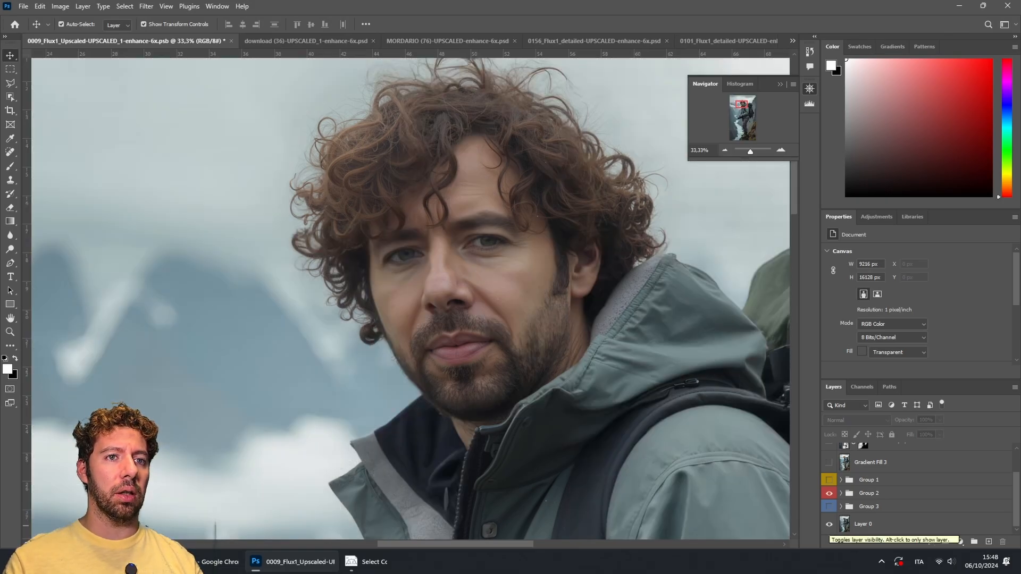
pyautogui.click(830, 480)
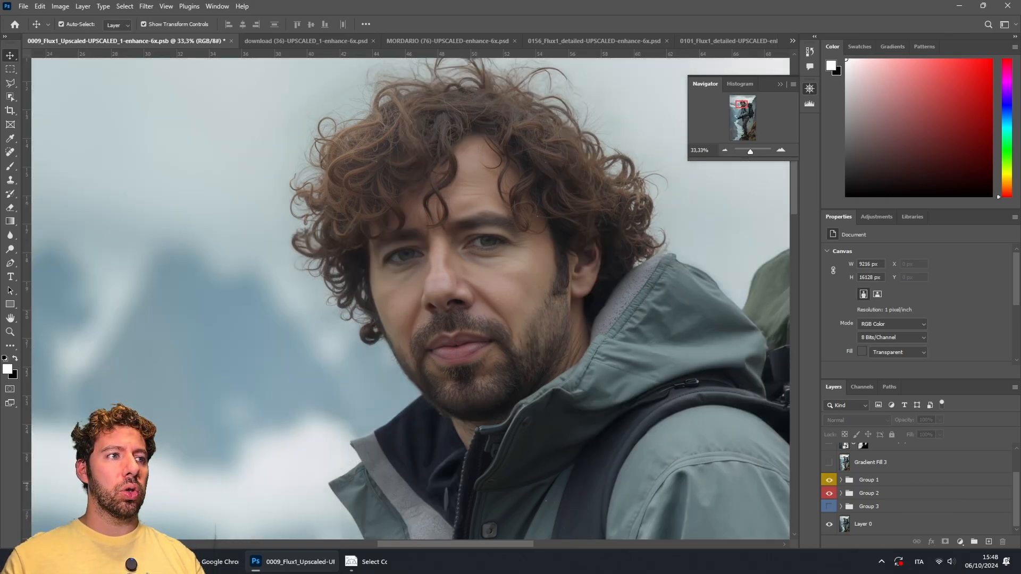
pyautogui.click(830, 480)
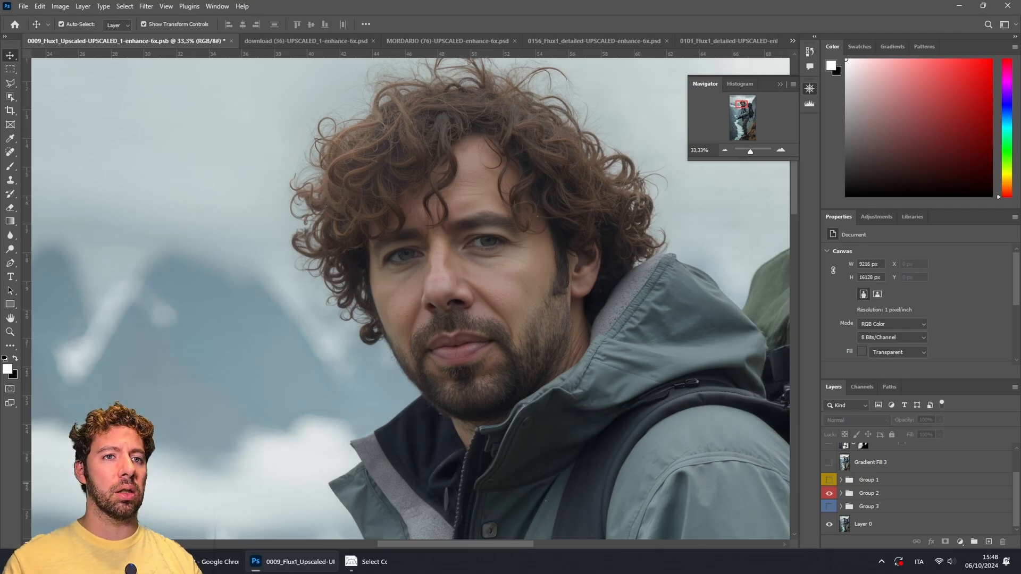
pyautogui.click(829, 480)
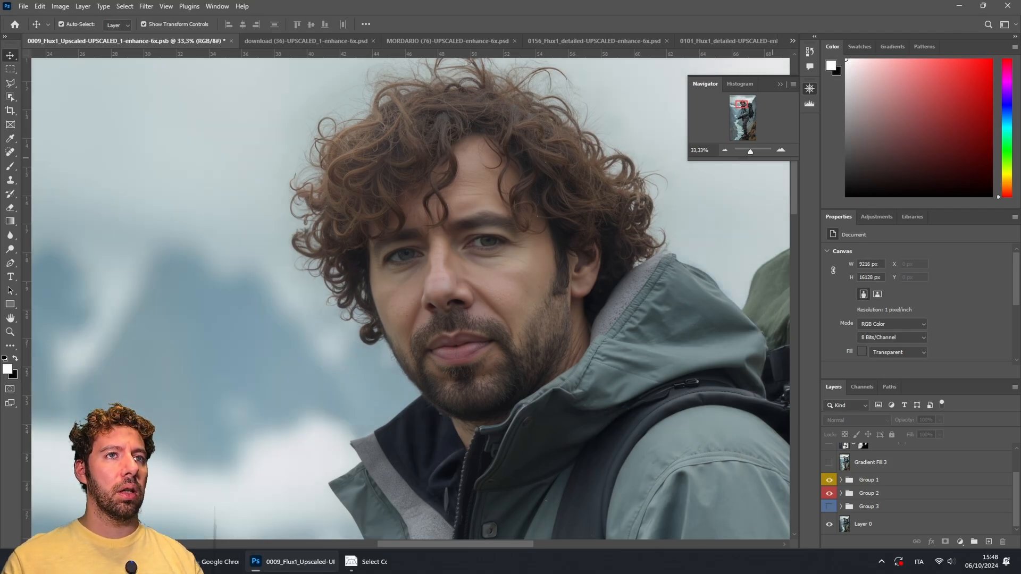
# Step: Show the Gradient Fill 3 and download (22) layers
pyautogui.moveTo(745, 105)
pyautogui.mouseDown()
pyautogui.moveTo(742, 122)
pyautogui.moveTo(740, 107)
pyautogui.mouseUp()
pyautogui.scroll(2, 915, 484)
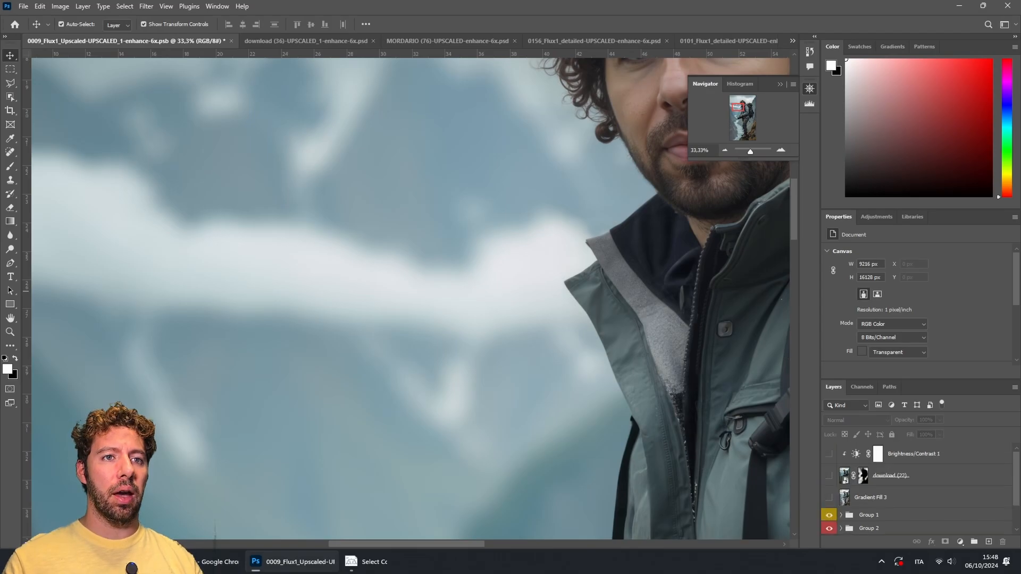
pyautogui.click(830, 498)
pyautogui.click(829, 476)
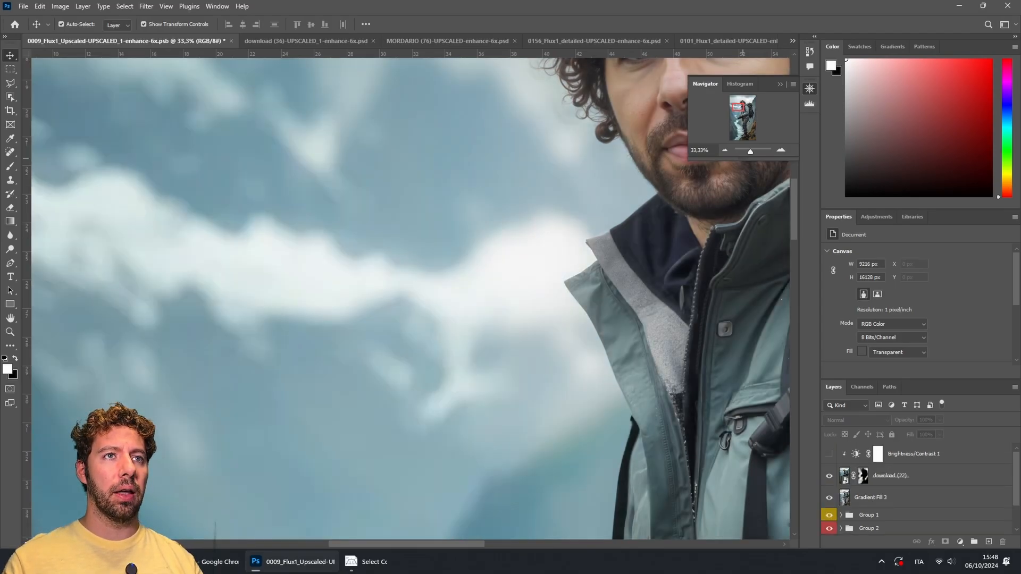
# Step: Zoom out to 12.5% and show the Brightness/Contrast 1 adjustment layer over the figure
pyautogui.click(725, 151)
pyautogui.click(725, 151)
pyautogui.click(726, 151)
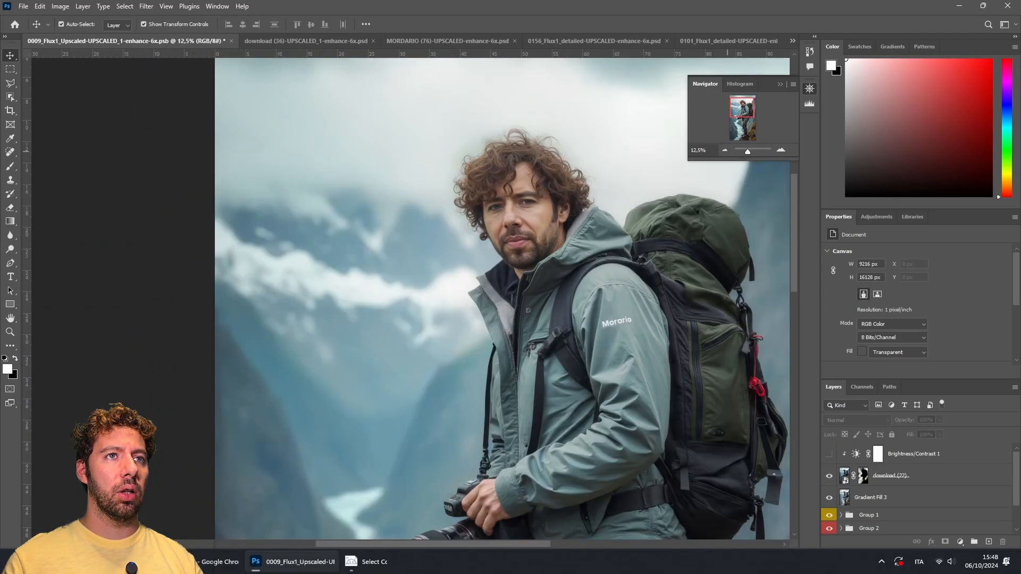
pyautogui.moveTo(746, 106)
pyautogui.mouseDown()
pyautogui.moveTo(753, 128)
pyautogui.moveTo(747, 110)
pyautogui.mouseUp()
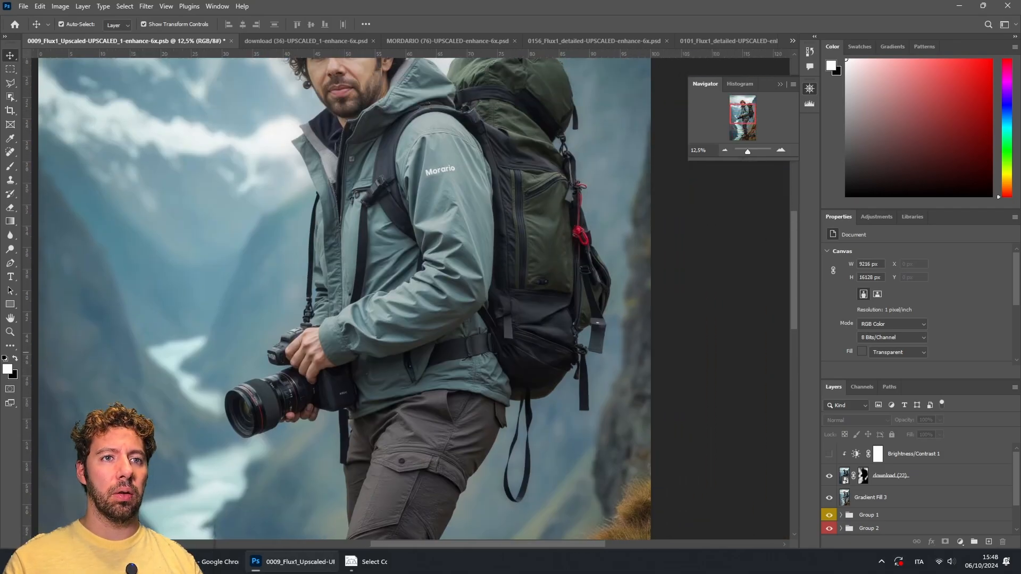
pyautogui.click(829, 454)
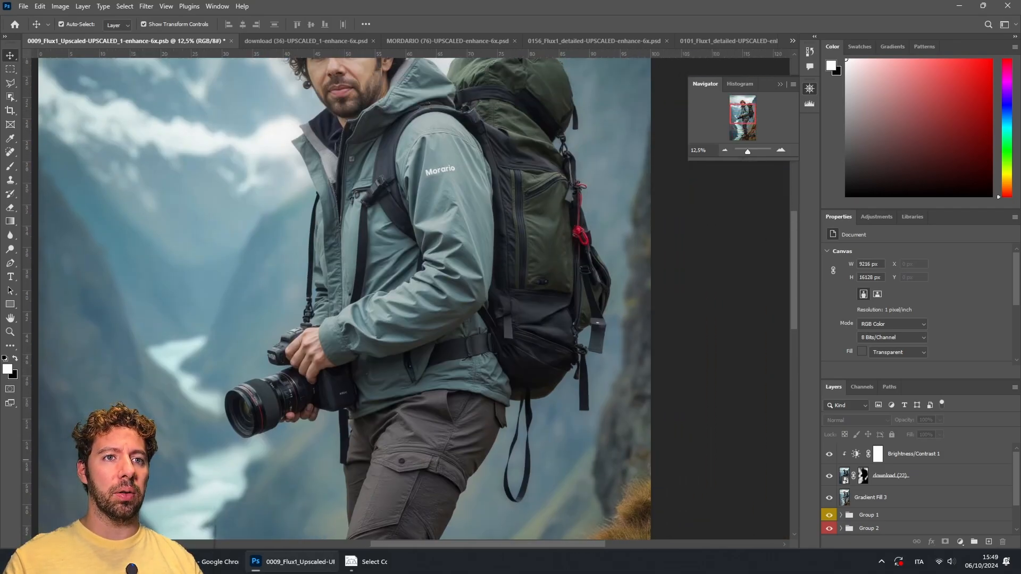
# Step: Zoom to 25% on the face and browse the Filter menu without applying anything
pyautogui.moveTo(749, 120); pyautogui.dragTo(746, 113)
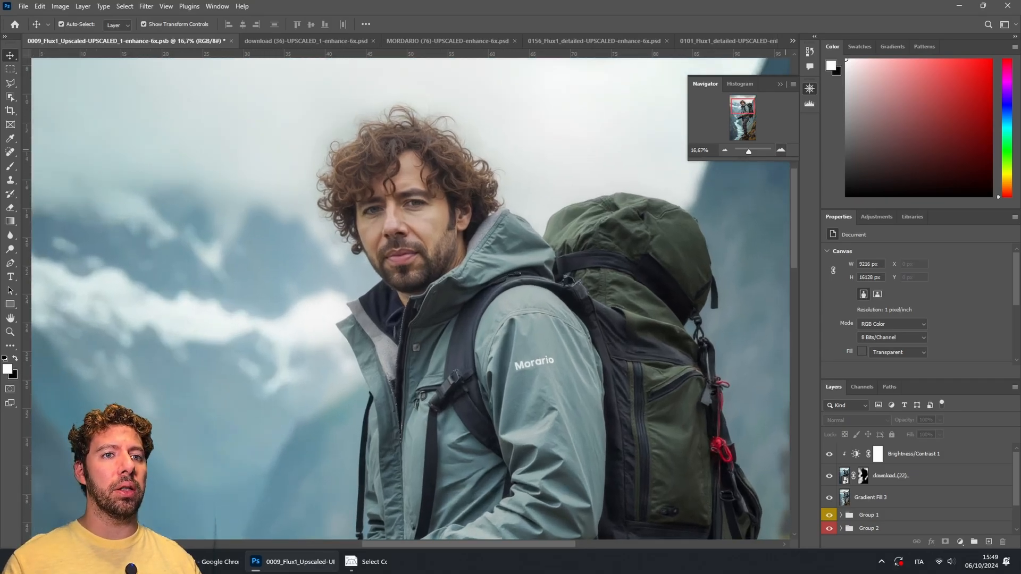
pyautogui.hotkey('ctrl', '+')
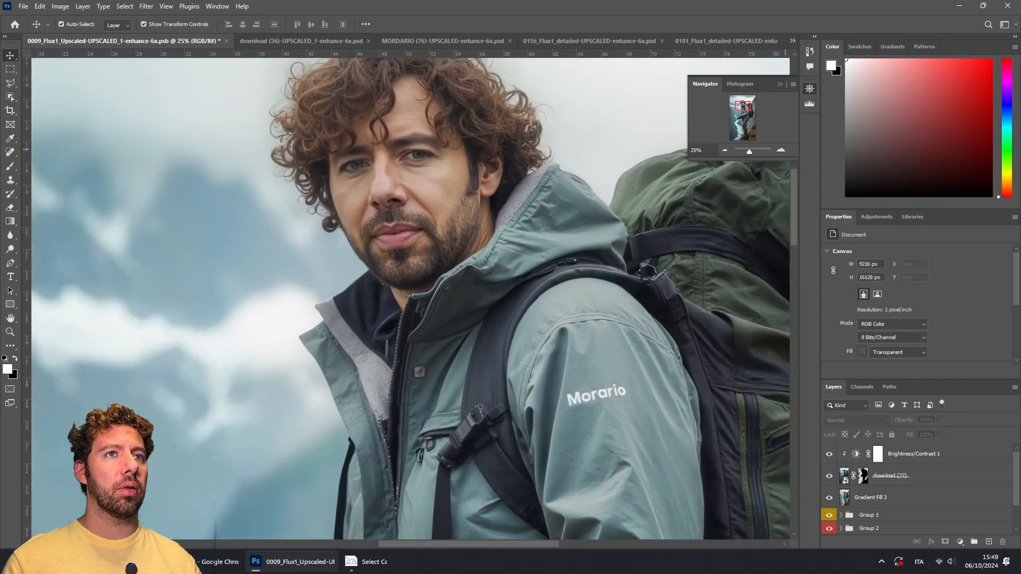
pyautogui.scroll(3, 410, 298)
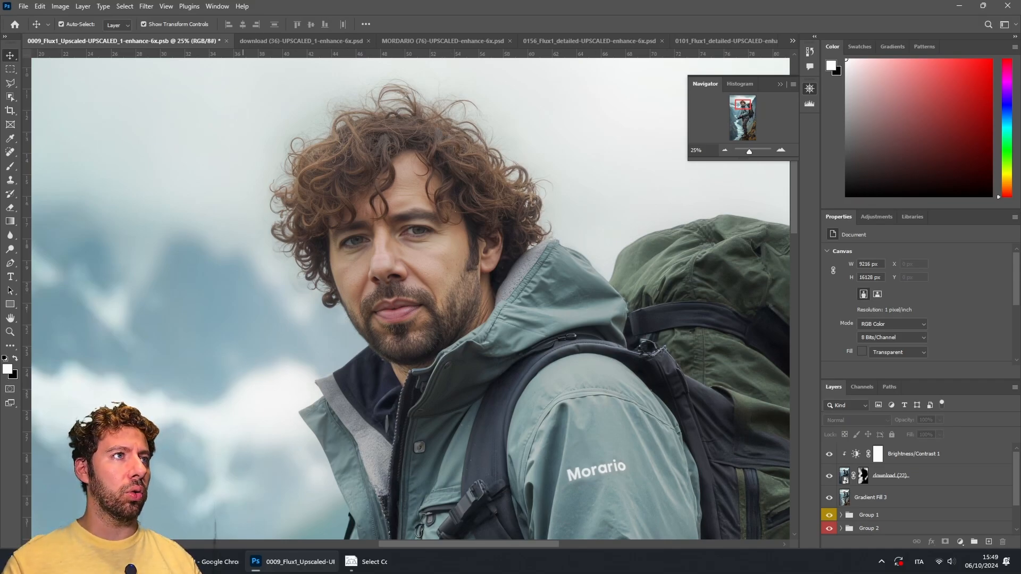
pyautogui.click(146, 7)
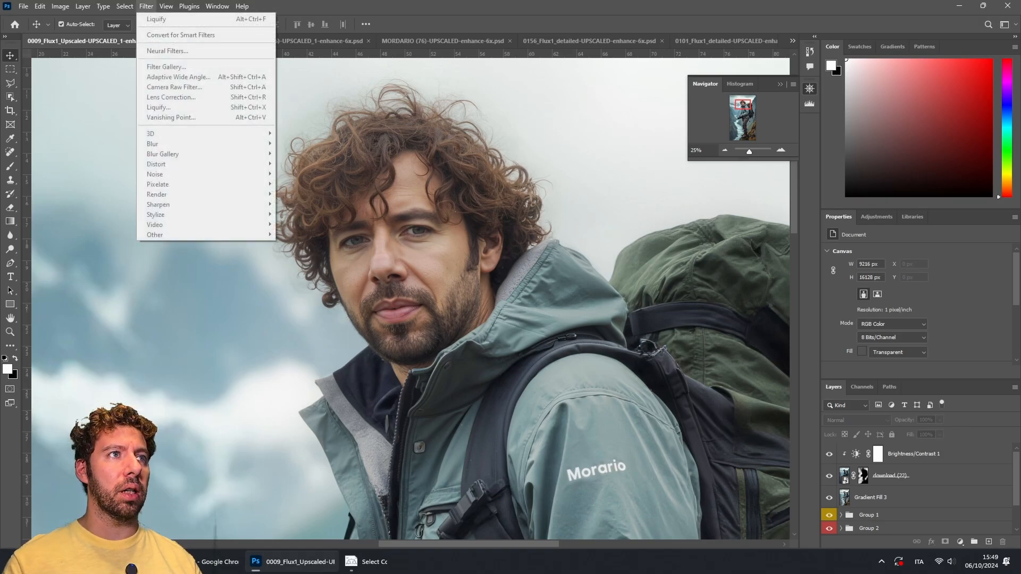
pyautogui.click(412, 159)
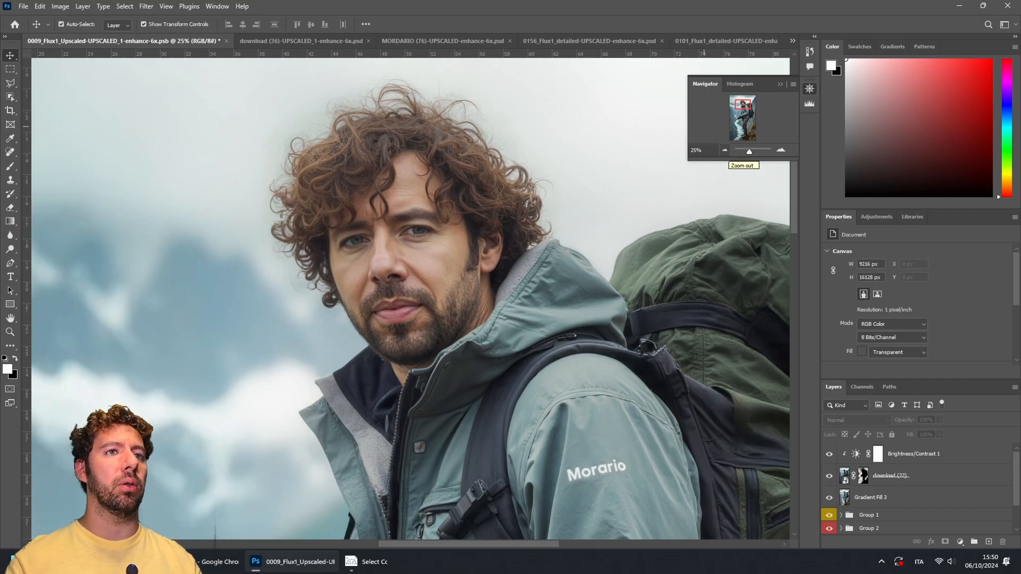
# Step: Open the download (36) upscaled document and scroll through its Facetile layers
pyautogui.click(301, 41)
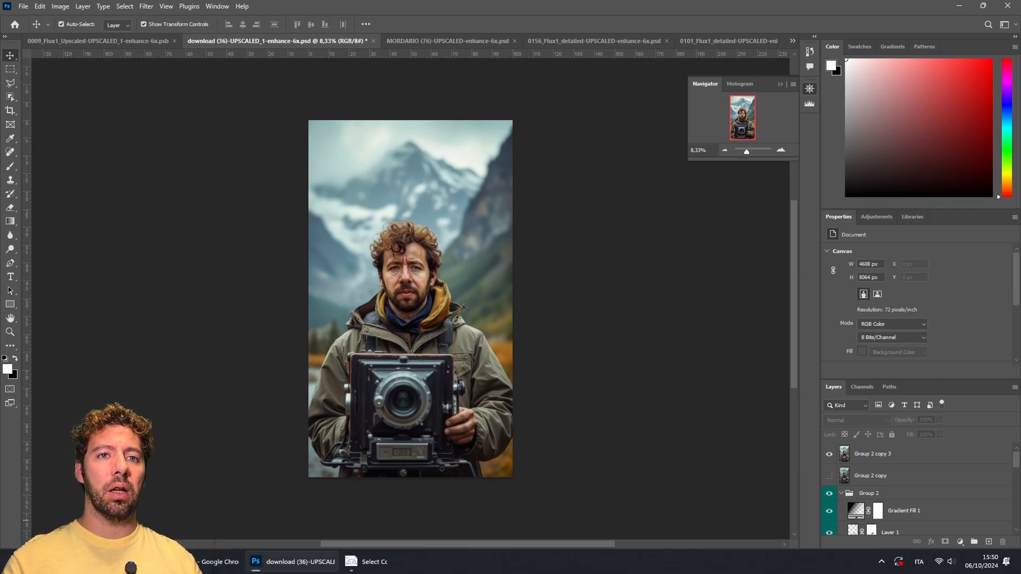
pyautogui.scroll(-2, 915, 489)
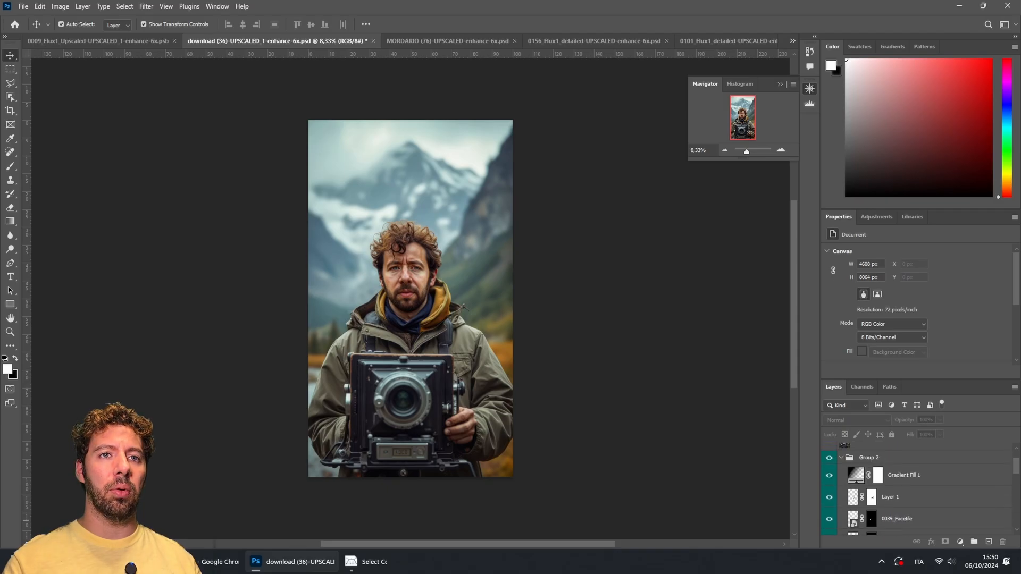
pyautogui.moveTo(914, 379); pyautogui.dragTo(915, 243)
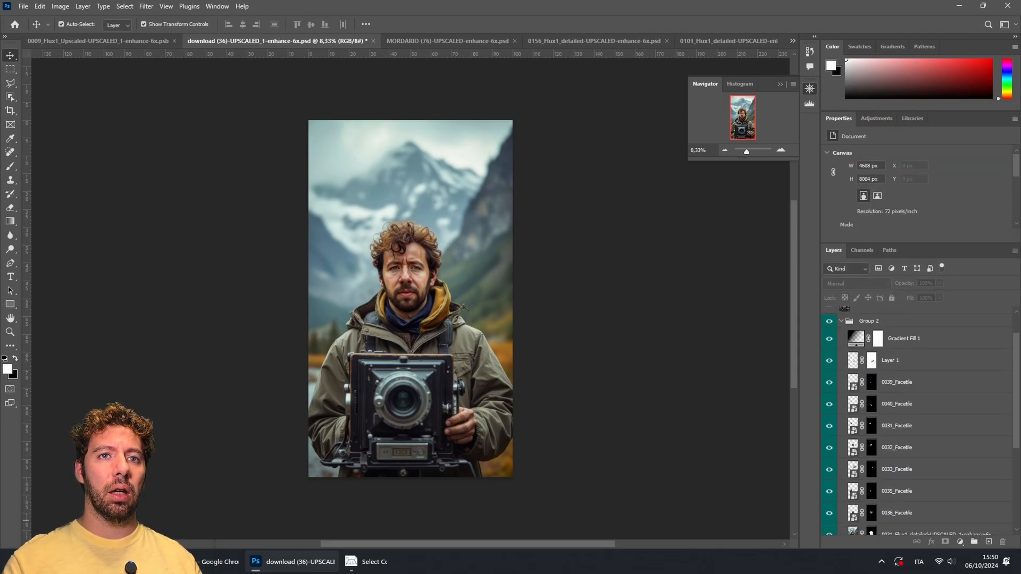
pyautogui.scroll(-3, 915, 420)
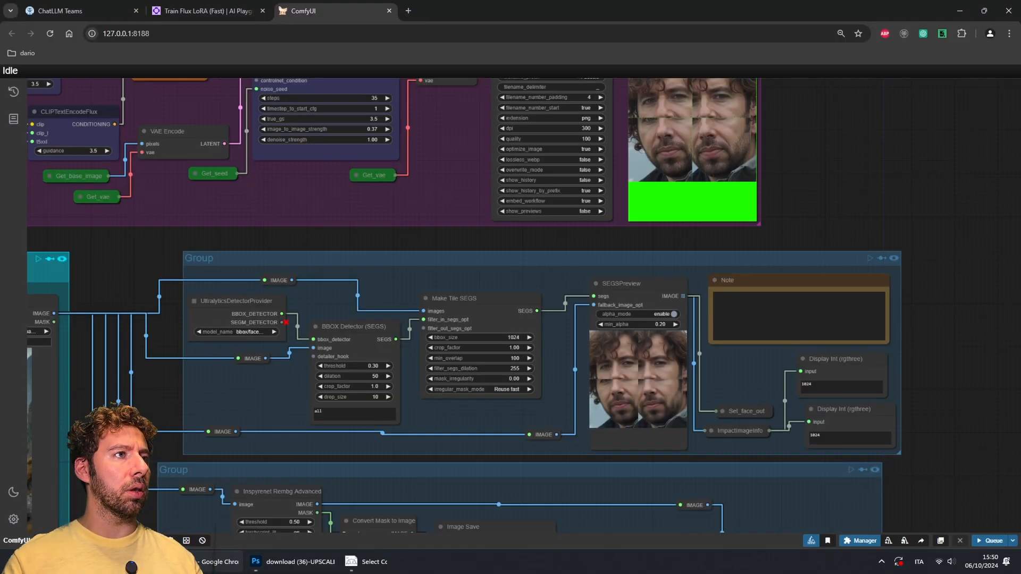
# Step: Return to the browser and open the ChatLLM Teams tab's generated images
pyautogui.click(228, 562)
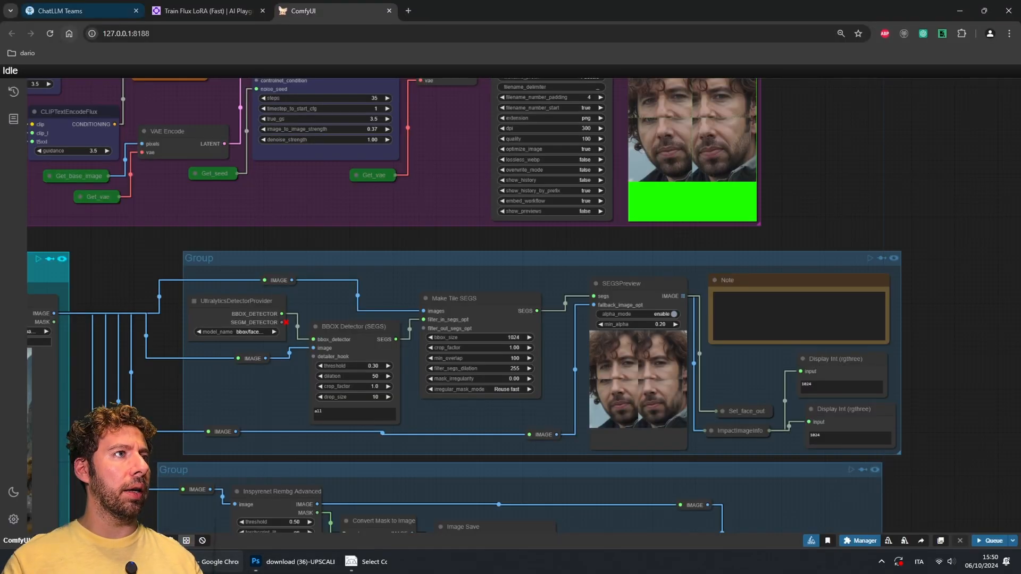
pyautogui.click(80, 11)
pyautogui.scroll(-15, 505, 298)
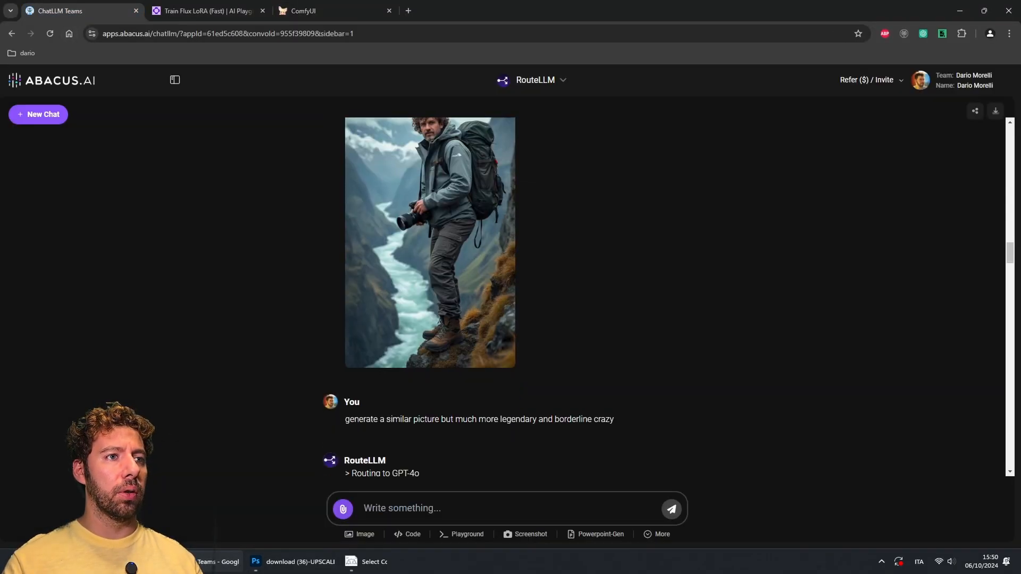
# Step: Scroll down to view the FLUX.1 [pro] image generated in the ChatLLM conversation
pyautogui.scroll(-15, 505, 297)
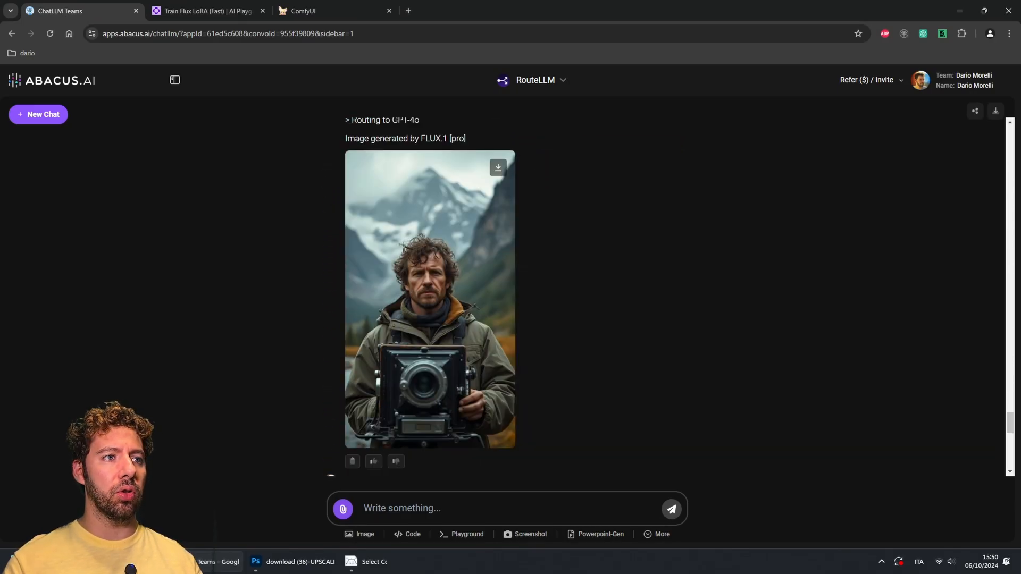
pyautogui.moveTo(292, 562)
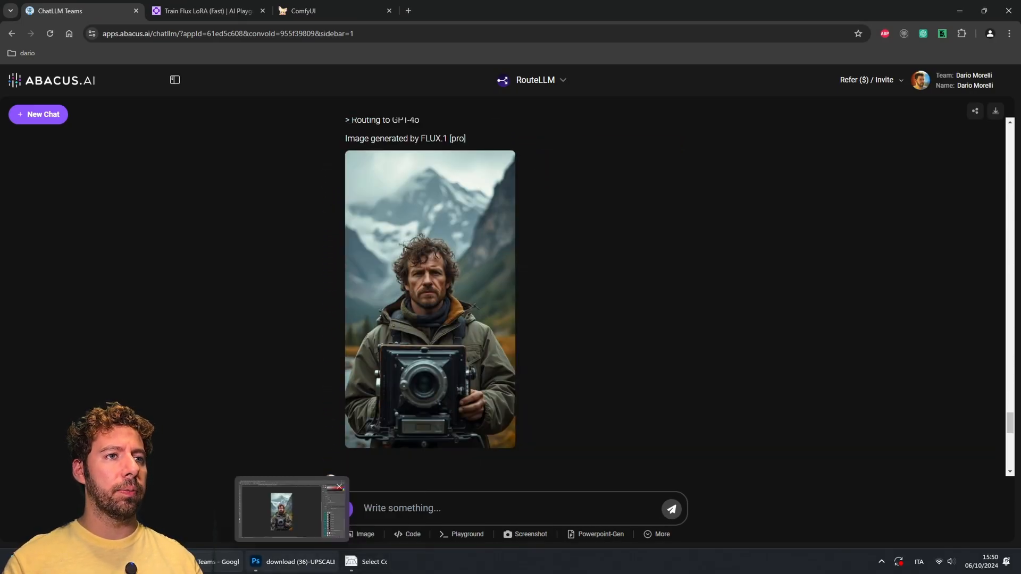
# Step: Switch to the download (36) document, hide Group 2 and Group 2 copy 3, and show Background copy instead of Background
pyautogui.click(331, 482)
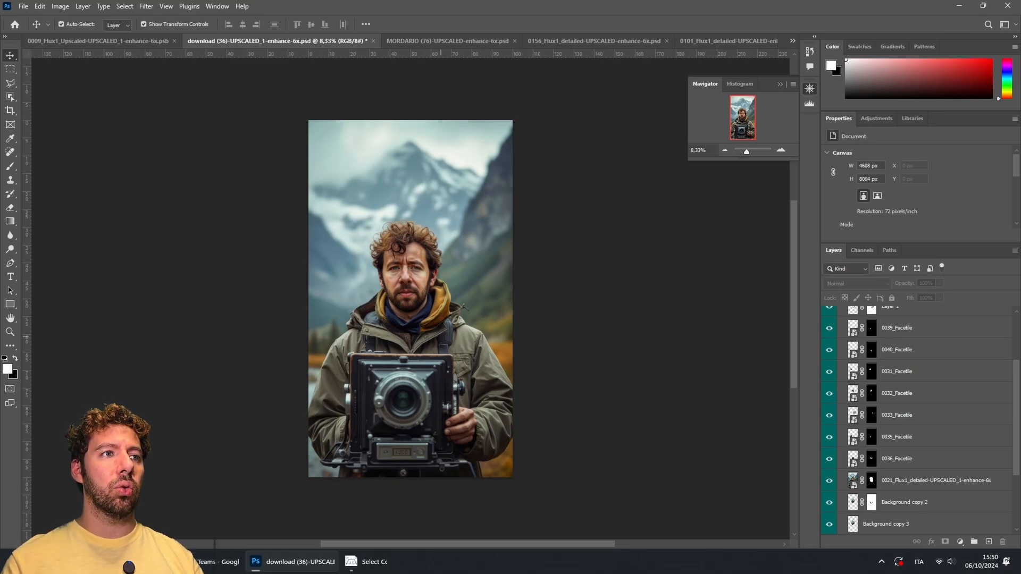
pyautogui.scroll(4, 917, 420)
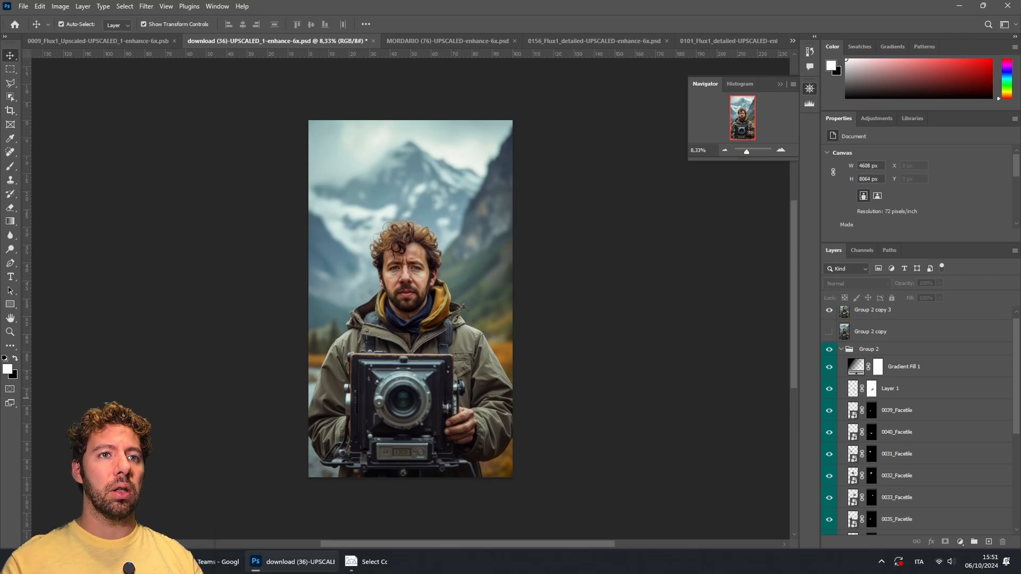
pyautogui.click(829, 349)
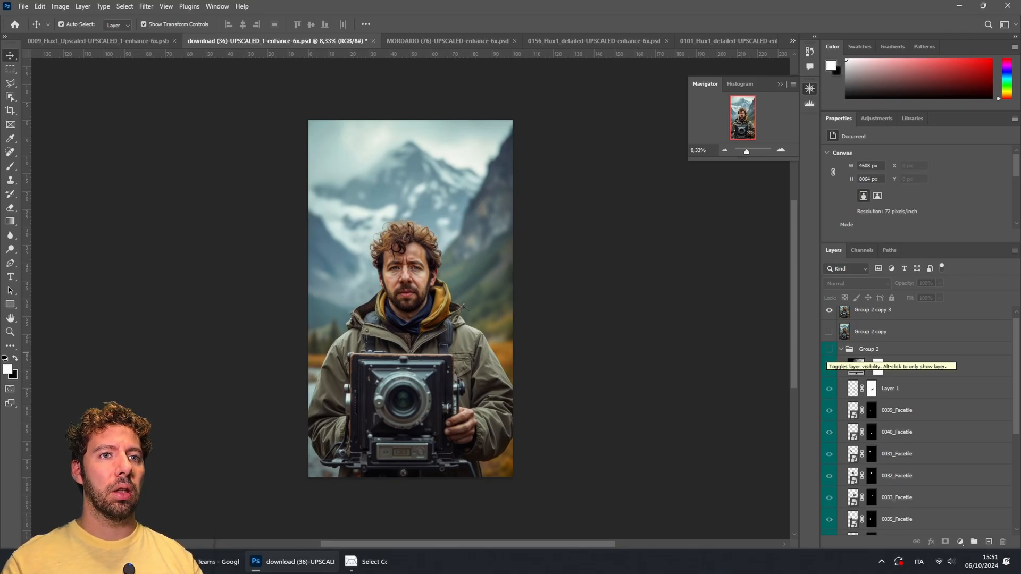
pyautogui.scroll(1, 833, 356)
pyautogui.click(830, 317)
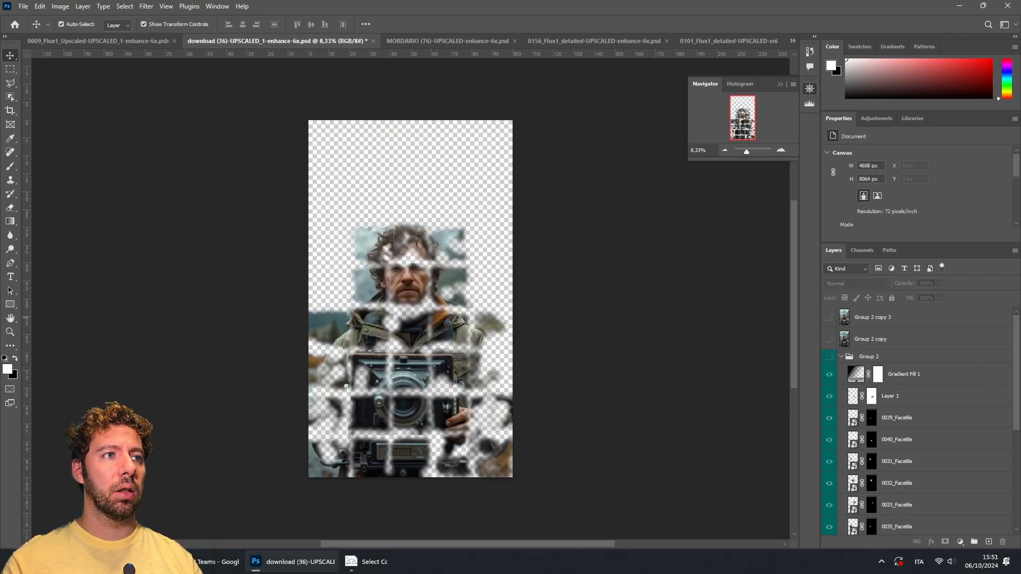
pyautogui.scroll(-5, 904, 420)
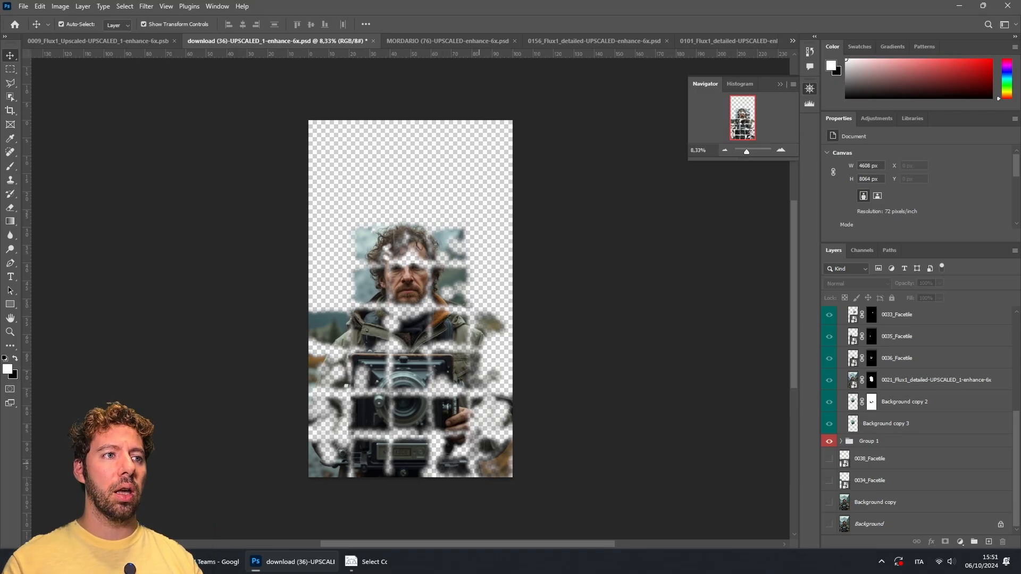
pyautogui.click(829, 524)
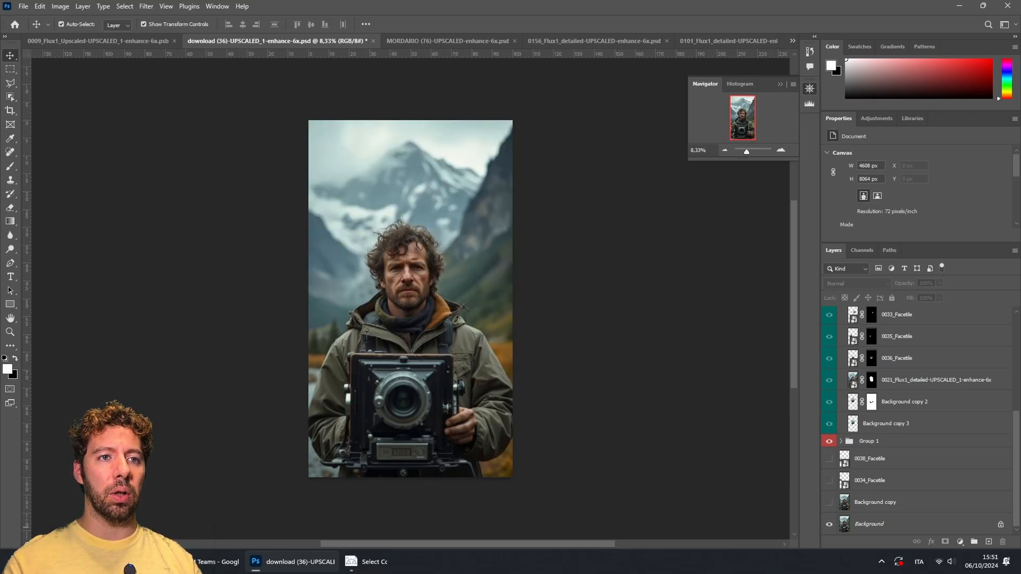
pyautogui.click(829, 524)
pyautogui.click(829, 502)
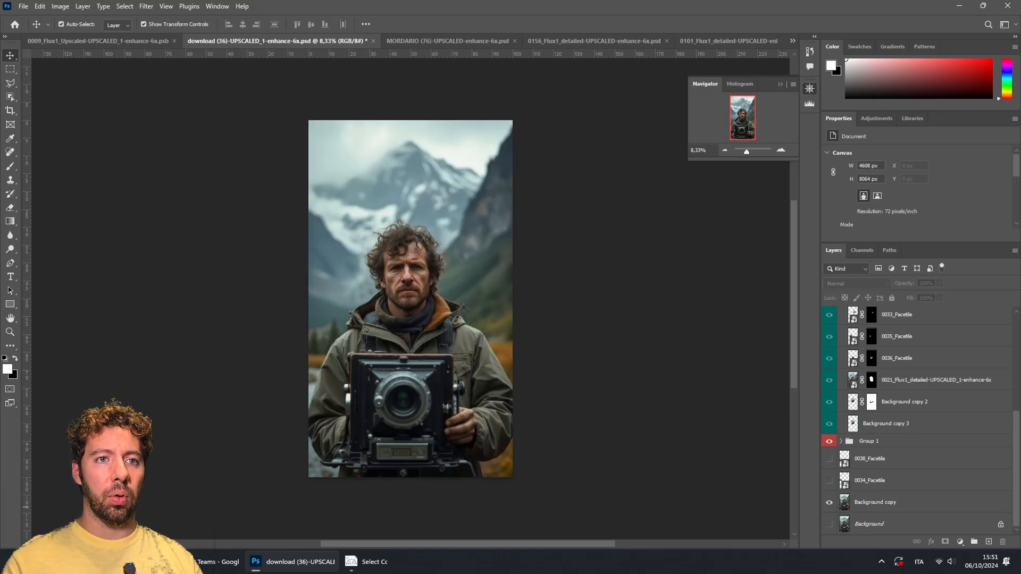
# Step: Zoom to 50% on the camera and toggle Group 1's visibility repeatedly to compare the detailed tiles
pyautogui.click(781, 150)
pyautogui.click(781, 150)
pyautogui.click(780, 150)
pyautogui.click(781, 150)
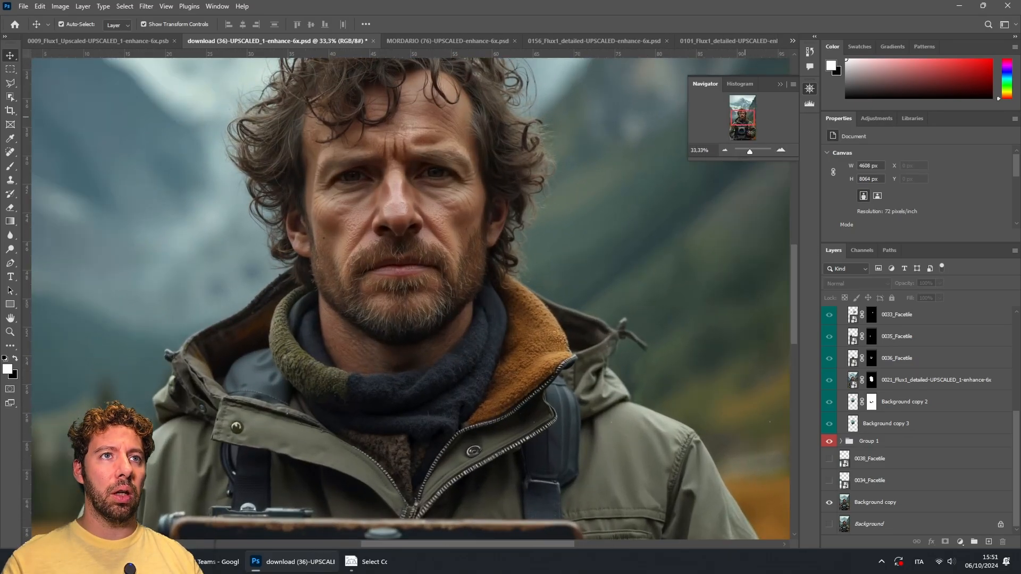
pyautogui.moveTo(746, 123); pyautogui.dragTo(754, 142)
pyautogui.click(781, 150)
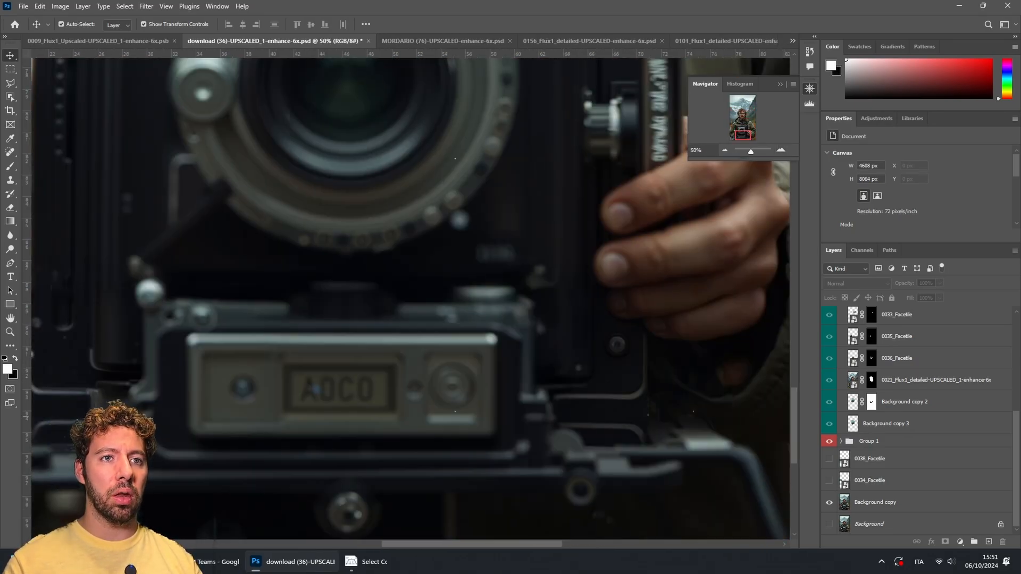
pyautogui.click(829, 441)
pyautogui.click(829, 441)
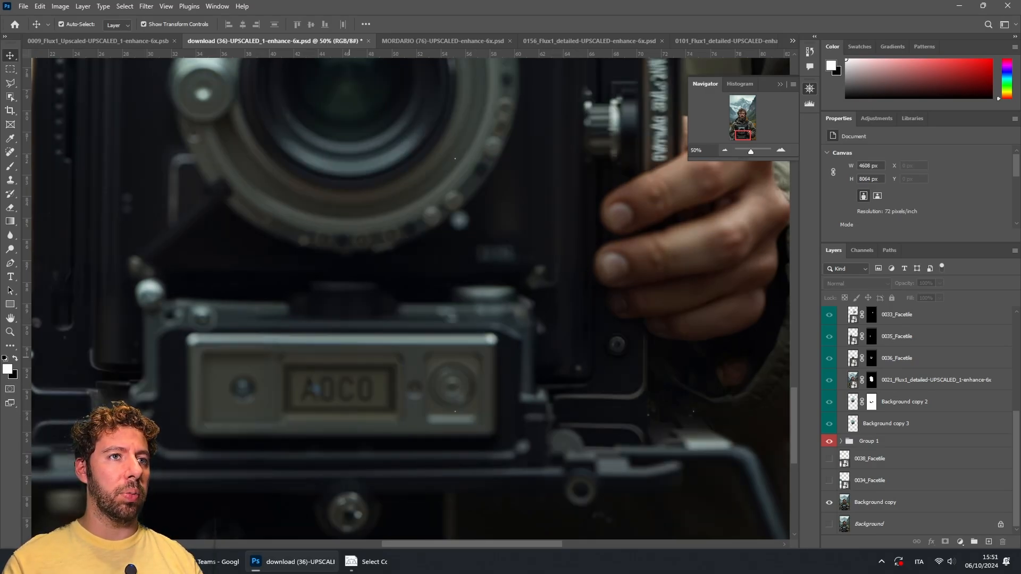
pyautogui.scroll(1, 675, 217)
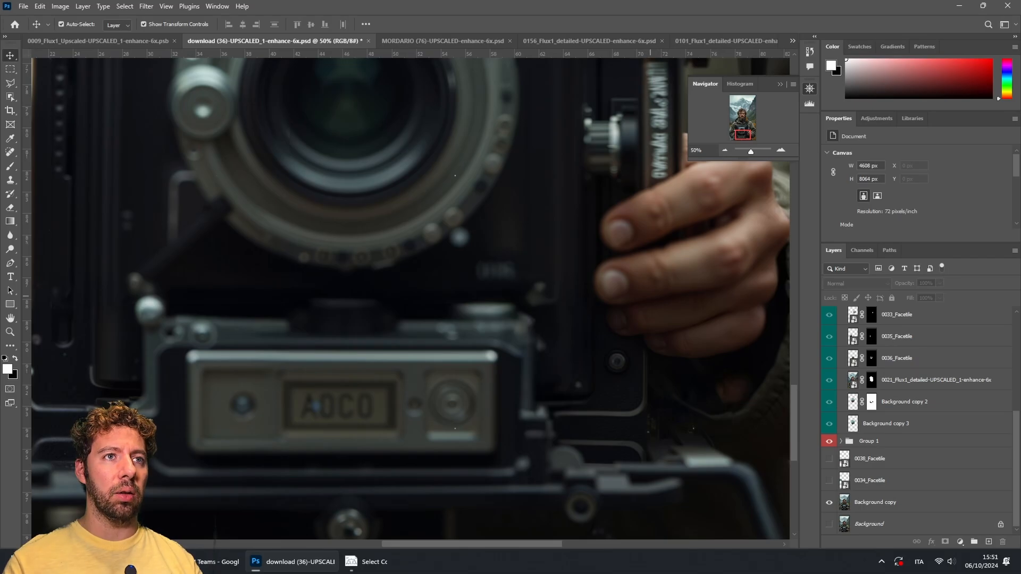
pyautogui.click(829, 441)
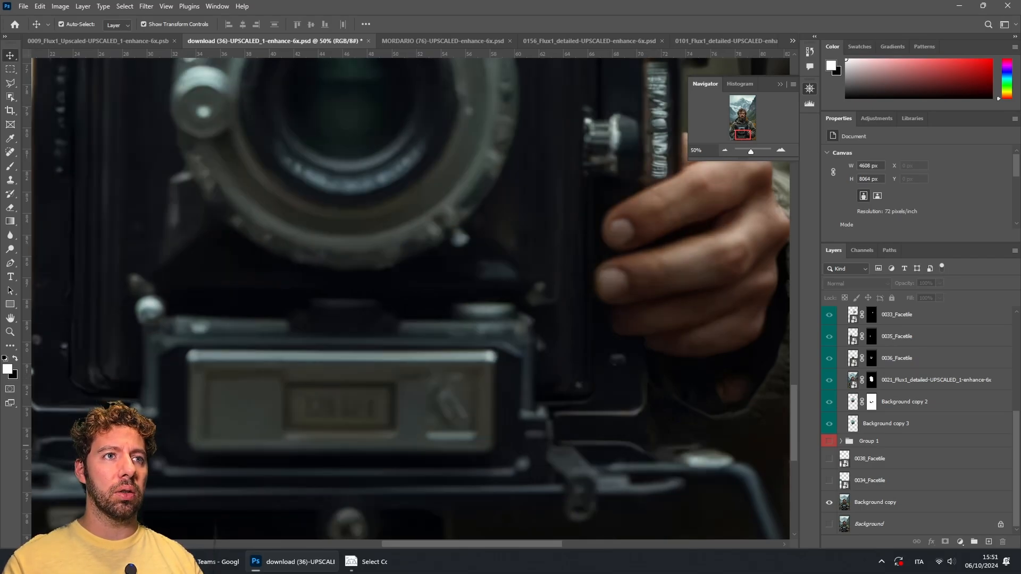
pyautogui.click(829, 441)
pyautogui.click(829, 441)
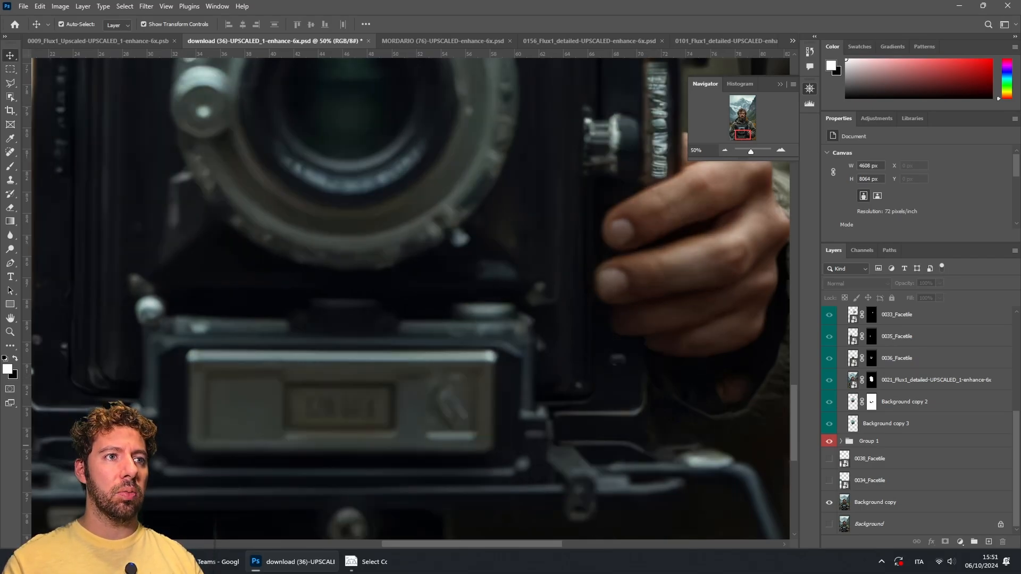
pyautogui.click(829, 441)
pyautogui.click(830, 441)
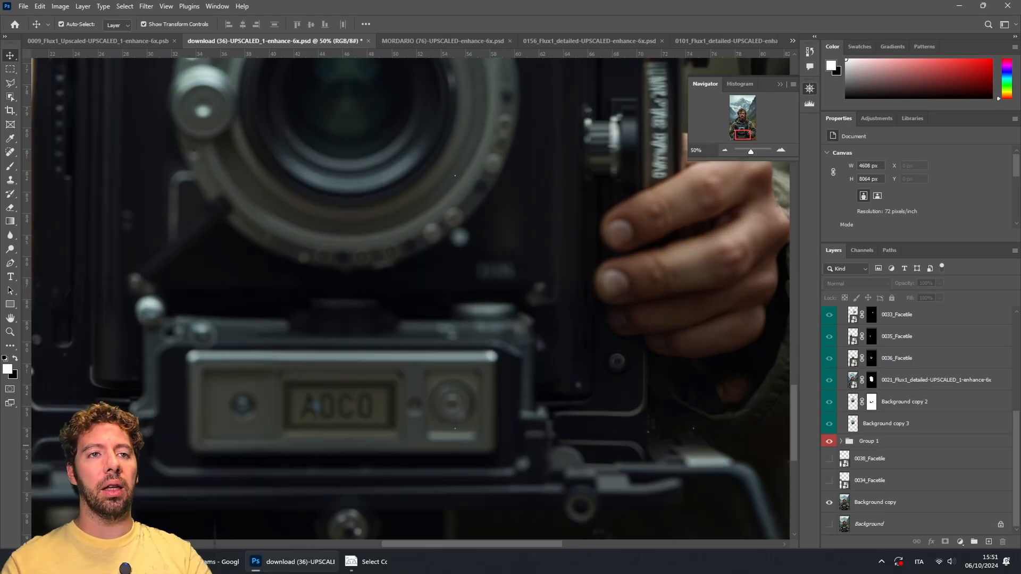
# Step: Zoom to 25% on the face and toggle Group 2, Gradient Fill 1 and Layer 1 visibility to compare
pyautogui.scroll(2, 921, 452)
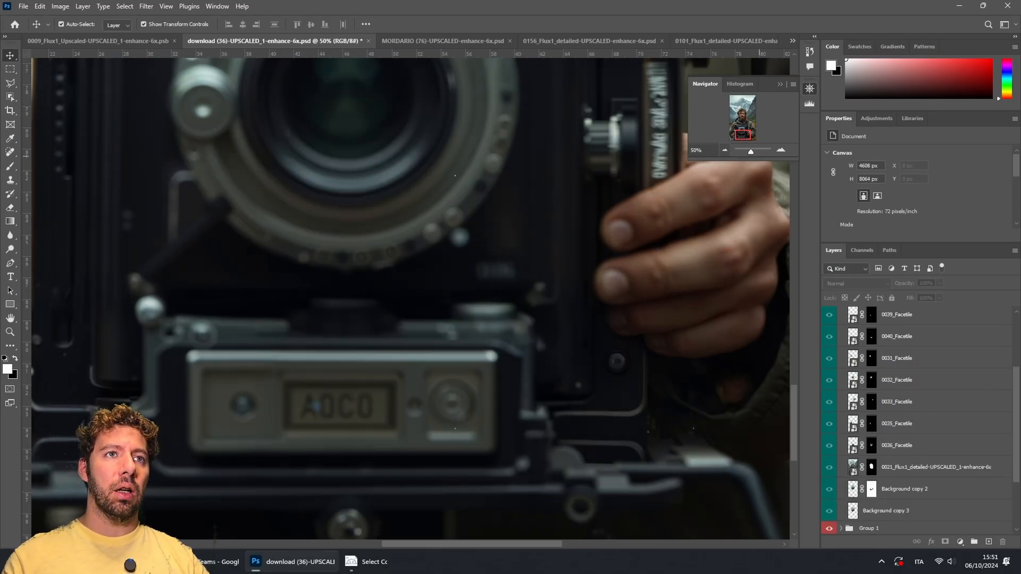
pyautogui.hotkey('ctrl', '-')
pyautogui.hotkey('ctrl', '-')
pyautogui.moveTo(479, 91); pyautogui.dragTo(470, 507)
pyautogui.scroll(1, 904, 404)
pyautogui.scroll(1, 920, 420)
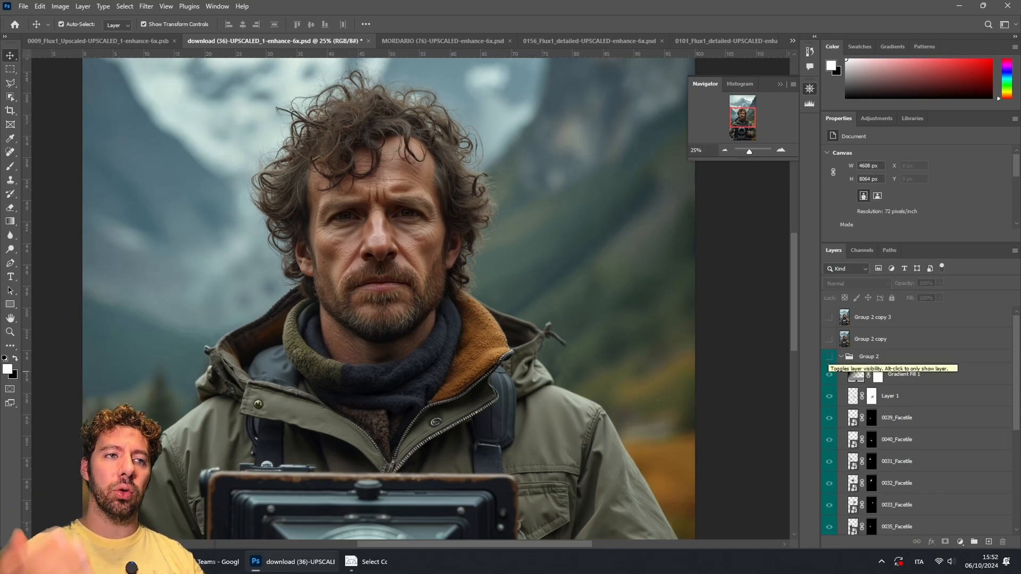
pyautogui.click(829, 357)
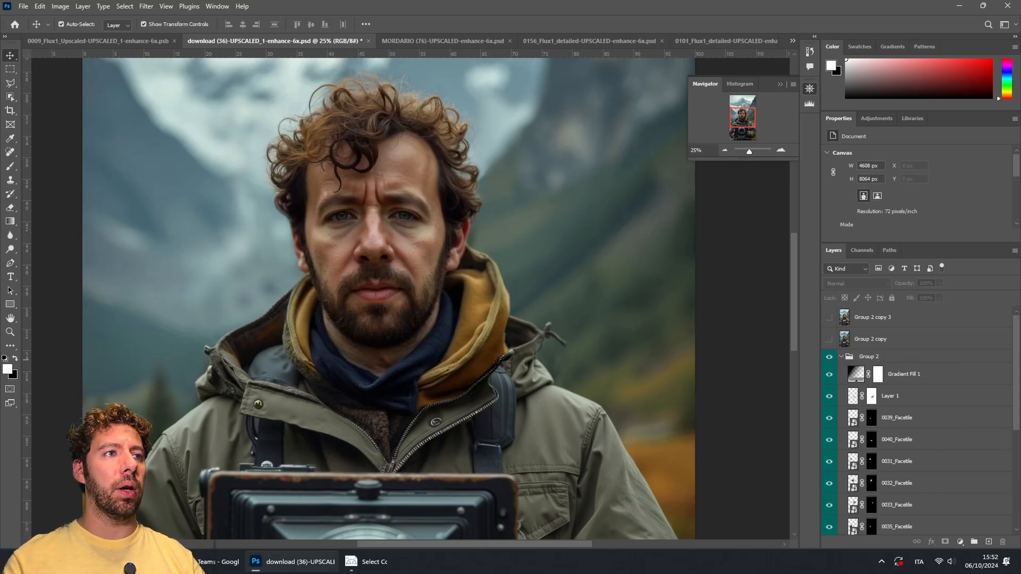
pyautogui.click(829, 356)
pyautogui.click(829, 356)
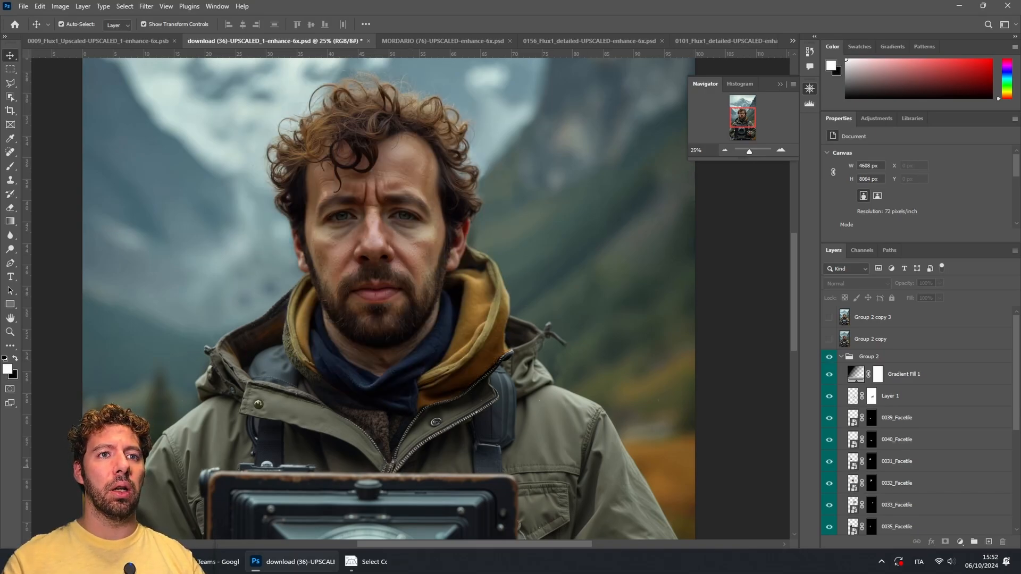
pyautogui.click(829, 374)
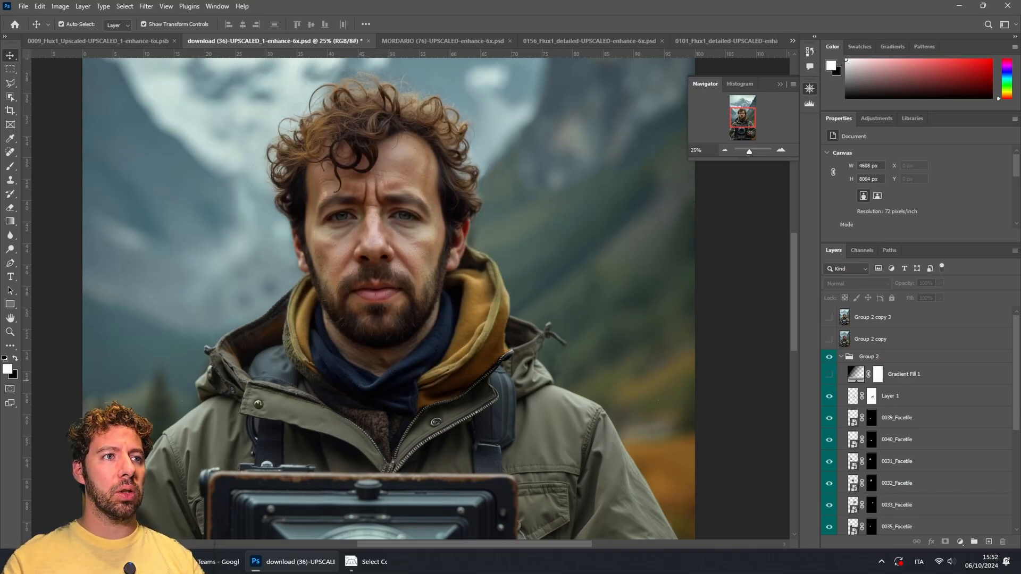
pyautogui.click(829, 374)
pyautogui.click(830, 395)
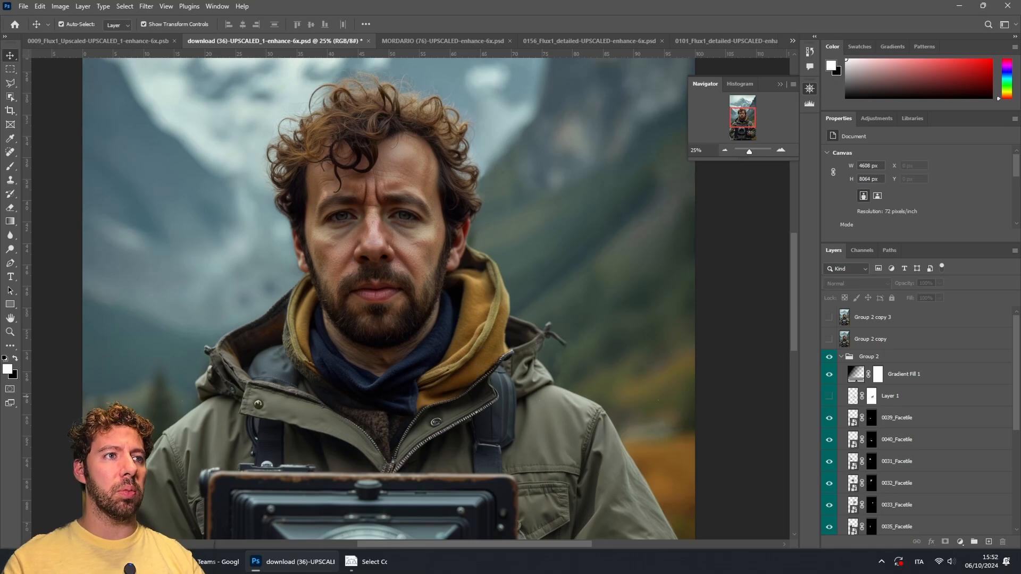
pyautogui.click(829, 395)
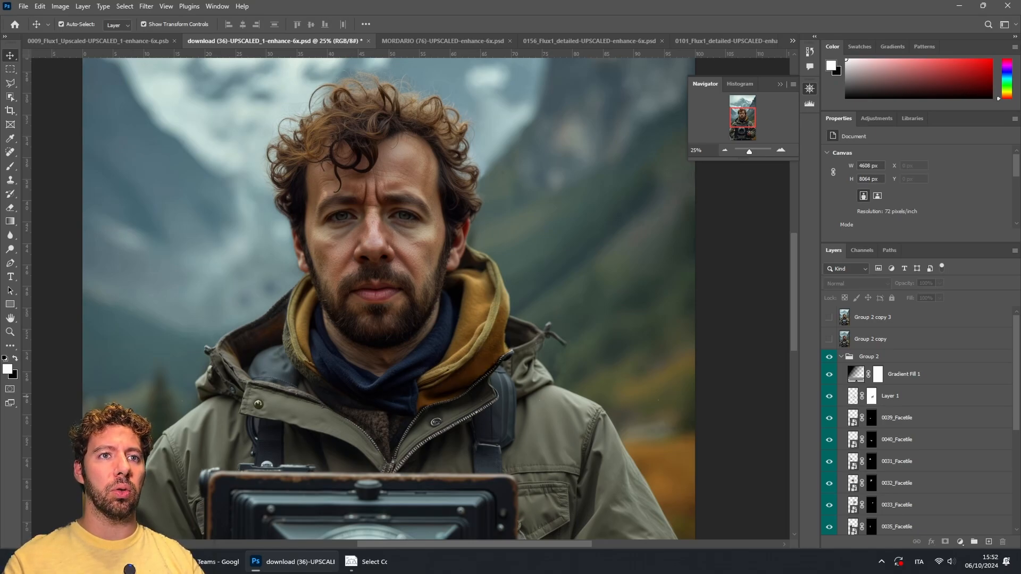
# Step: Toggle Group 2 copy and Group 2 copy 3 visibility to compare, leaving both layers shown
pyautogui.click(830, 339)
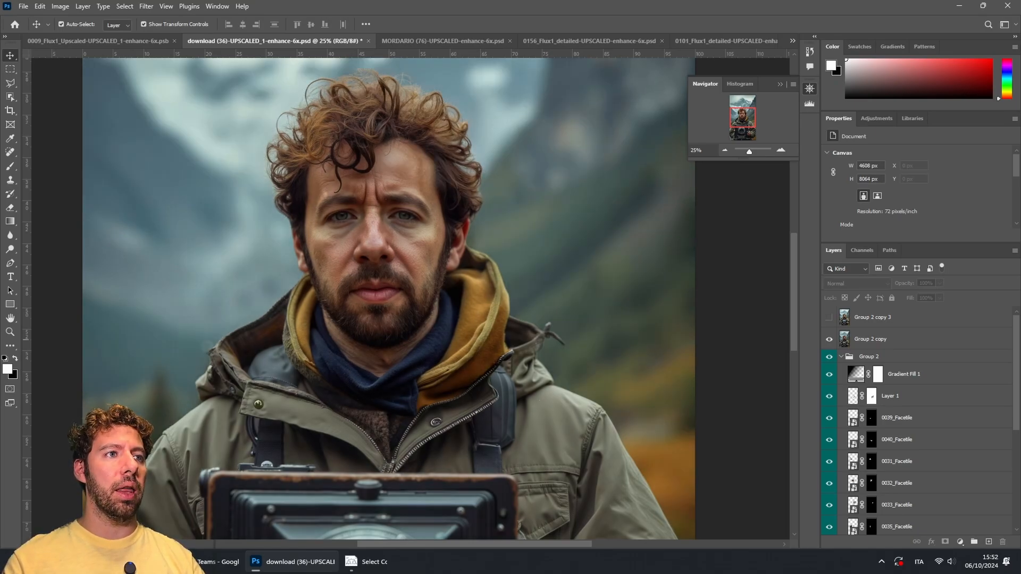
pyautogui.click(829, 317)
pyautogui.click(829, 317)
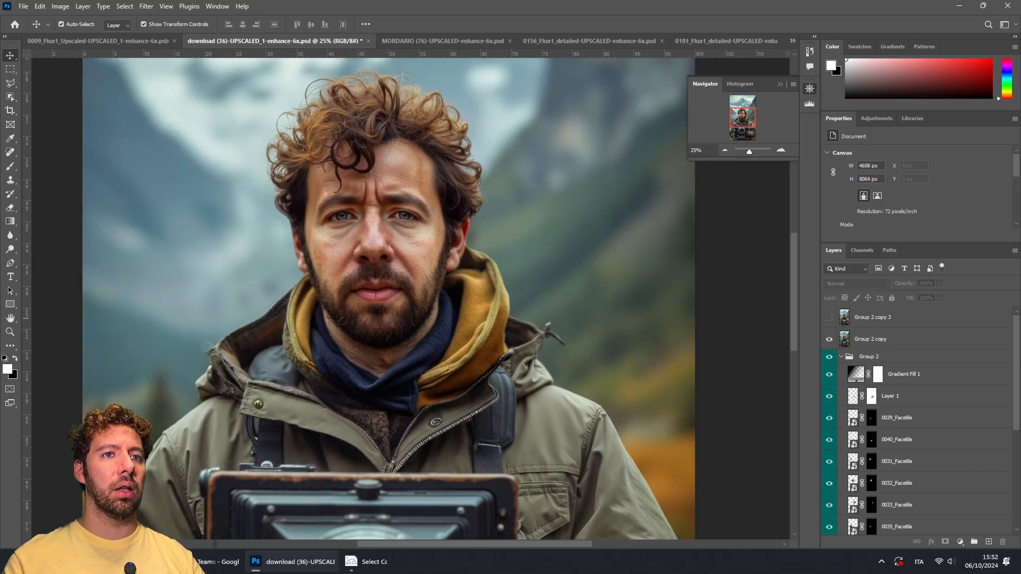
pyautogui.click(829, 339)
pyautogui.click(829, 339)
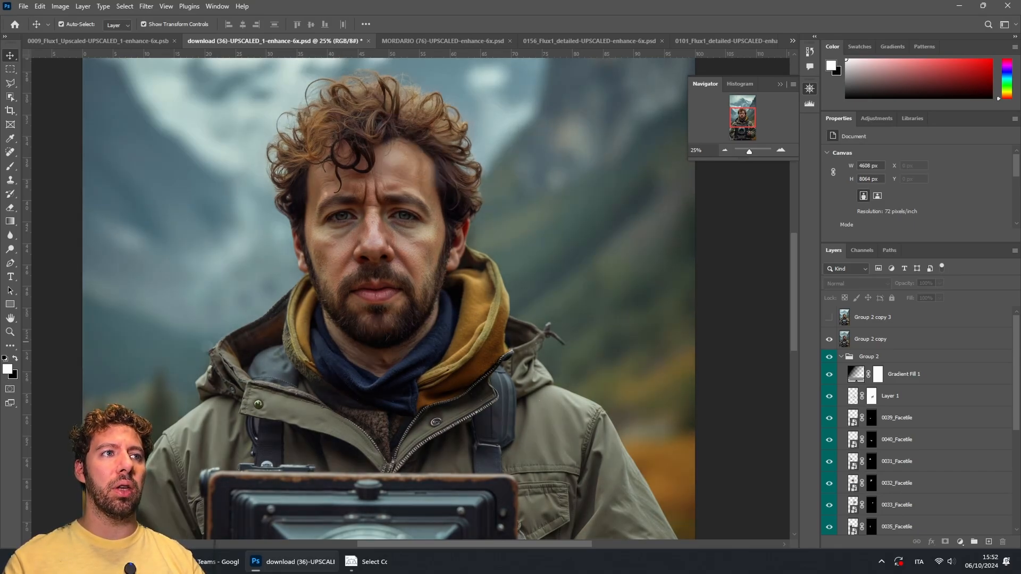
pyautogui.click(829, 339)
pyautogui.click(829, 339)
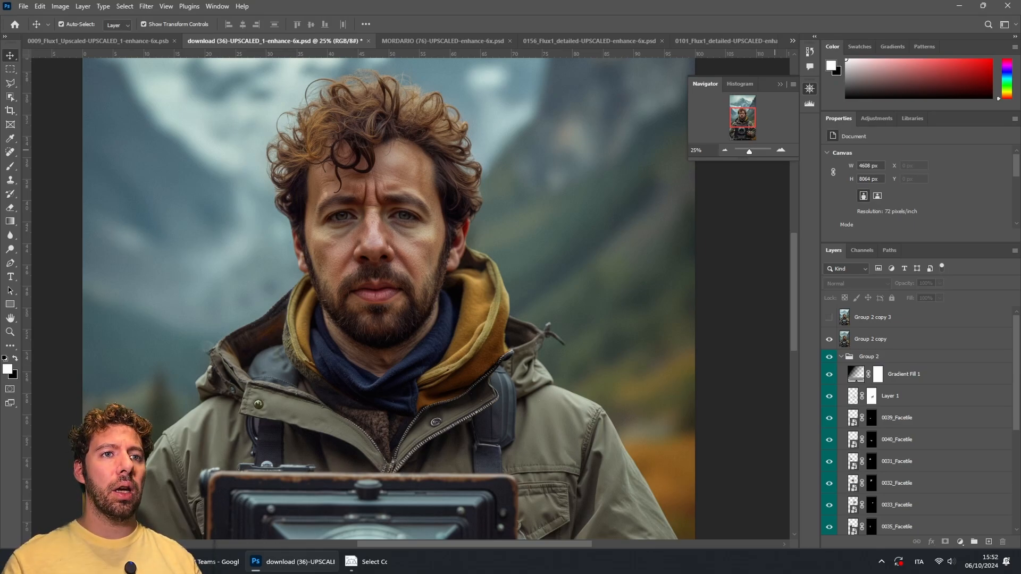
pyautogui.click(829, 339)
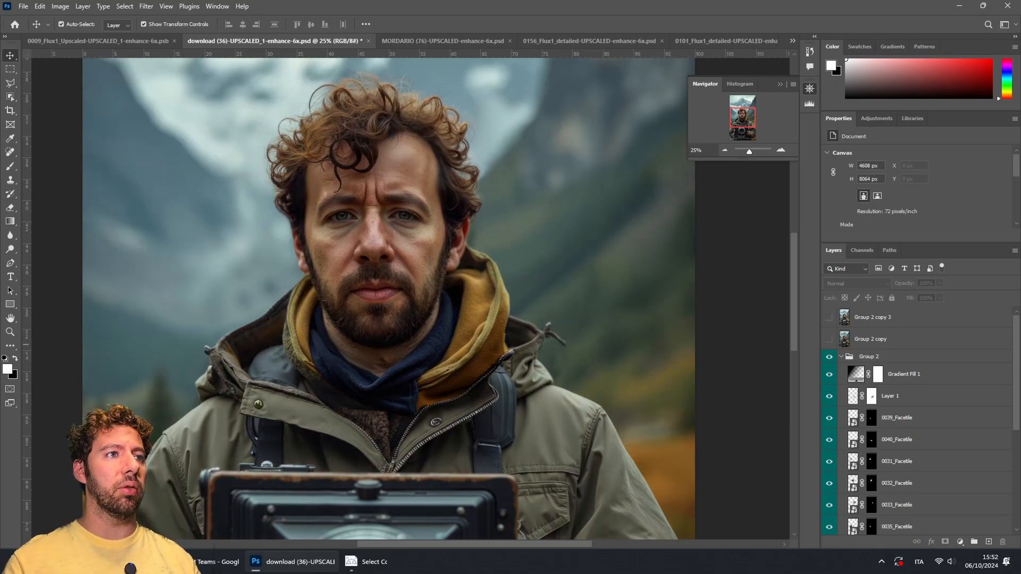
pyautogui.click(829, 338)
pyautogui.click(829, 317)
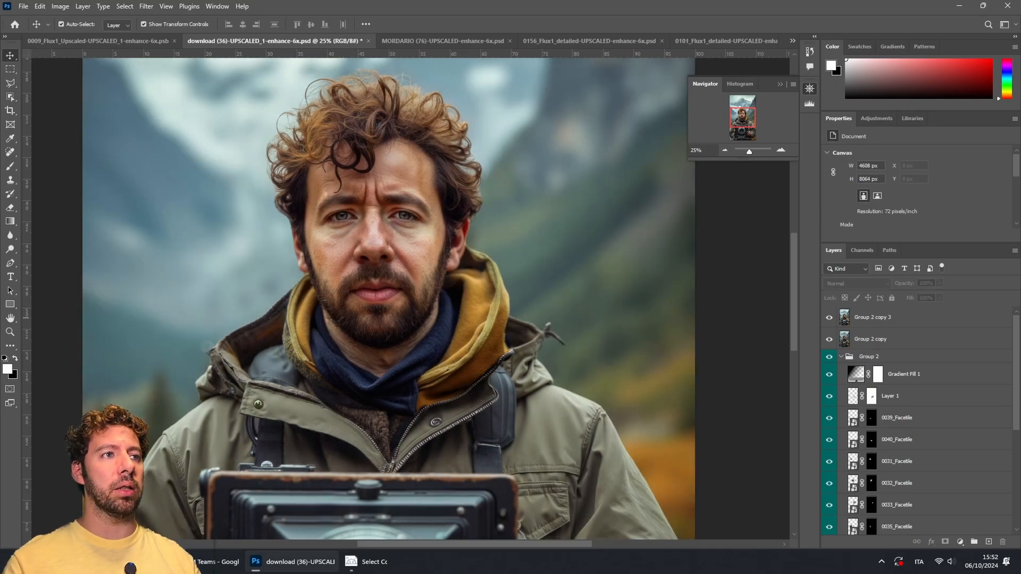
# Step: Switch to the MORDARIO (76) document and turn on its Background and Layer 10 copy layers
pyautogui.click(724, 151)
pyautogui.click(724, 150)
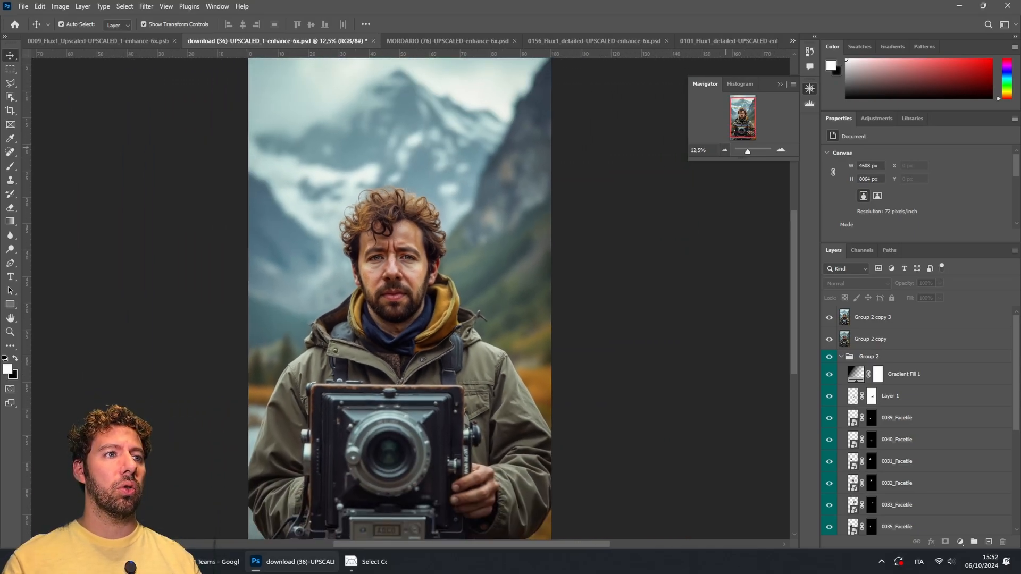
pyautogui.click(725, 151)
pyautogui.hotkey('ctrl', 'Tab')
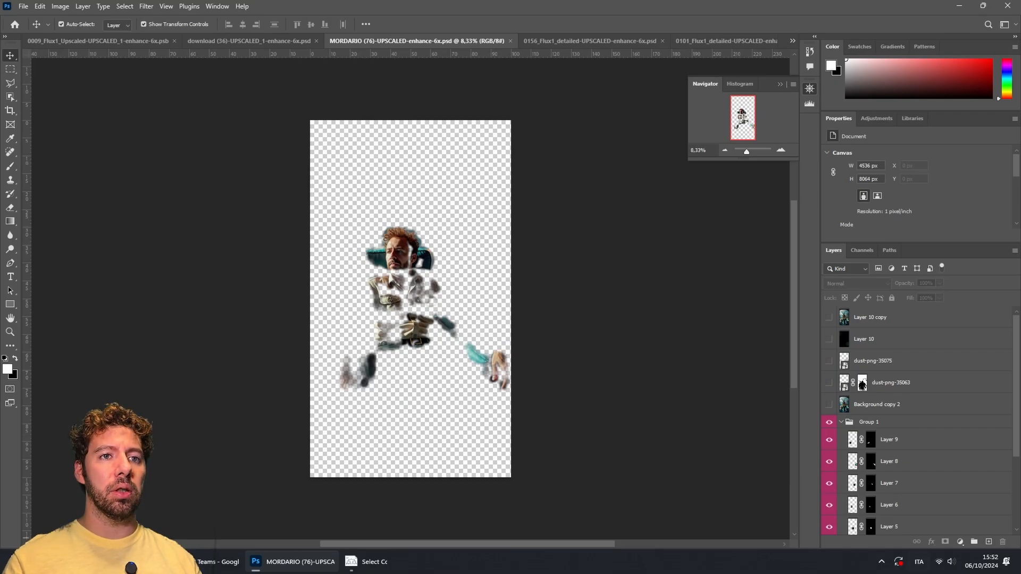
pyautogui.scroll(-3, 918, 420)
pyautogui.click(829, 524)
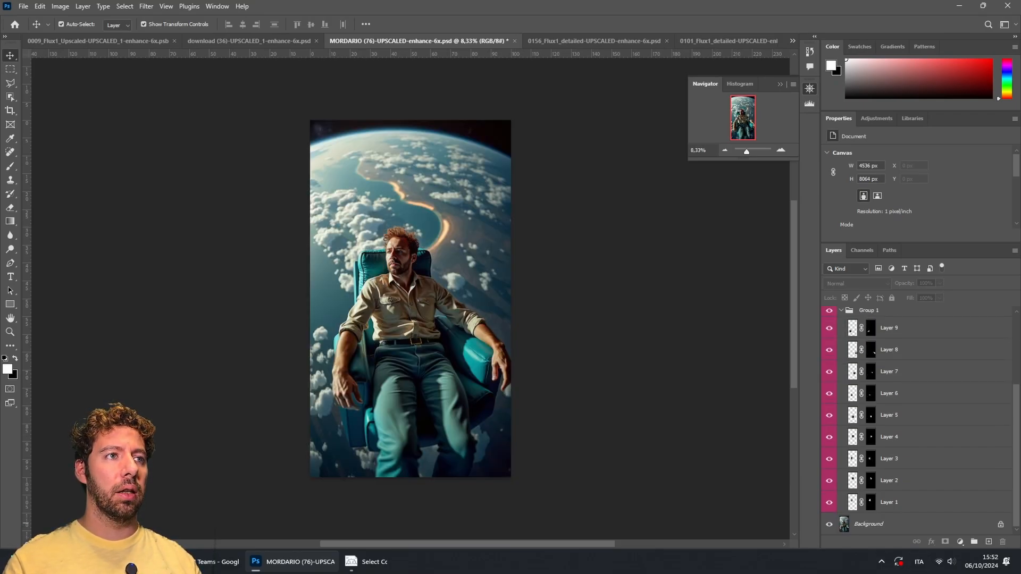
pyautogui.scroll(3, 863, 385)
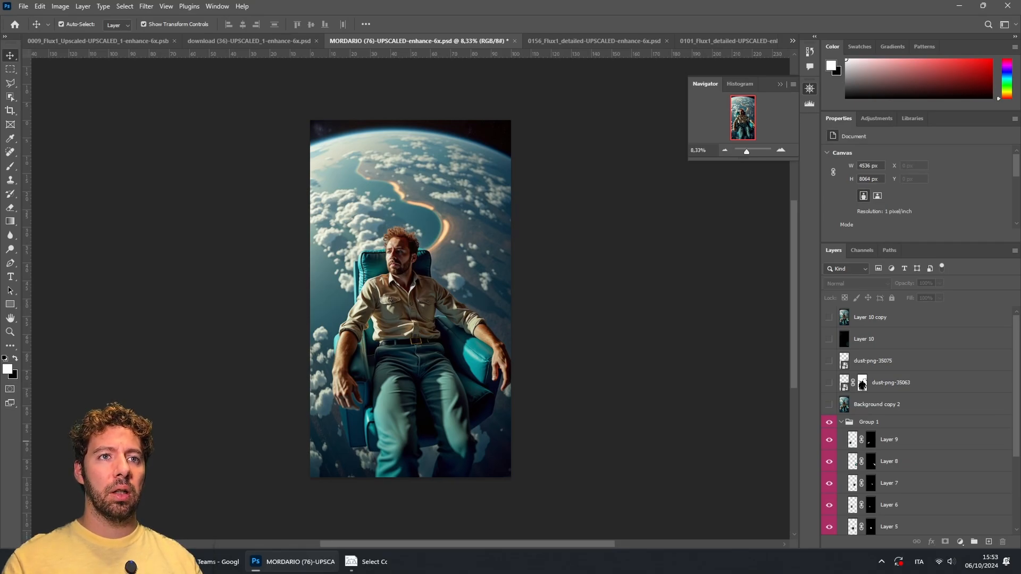
pyautogui.click(829, 317)
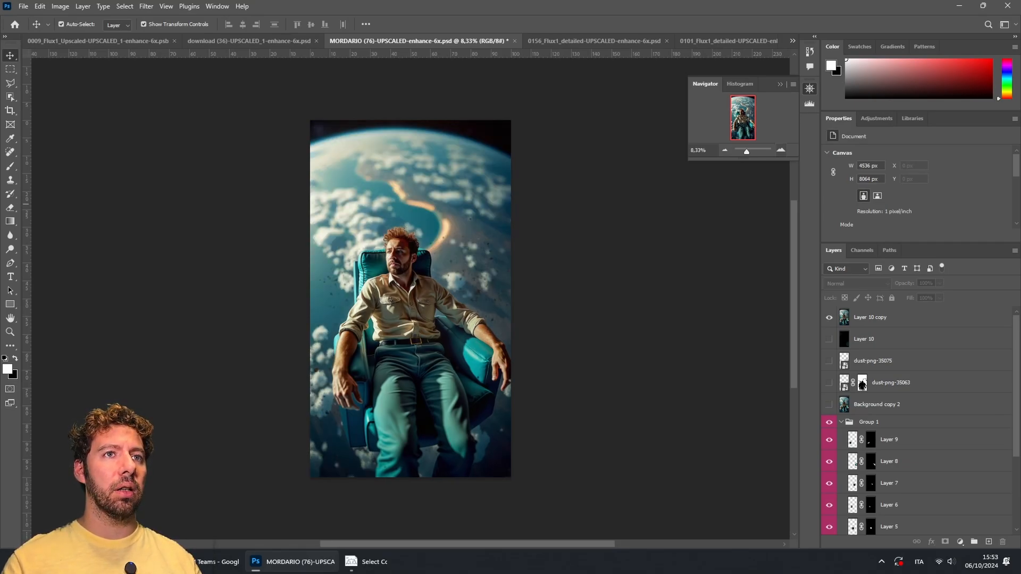
pyautogui.hotkey('ctrl', '+')
pyautogui.moveTo(741, 112)
pyautogui.mouseDown()
pyautogui.moveTo(736, 129)
pyautogui.moveTo(737, 106)
pyautogui.mouseUp()
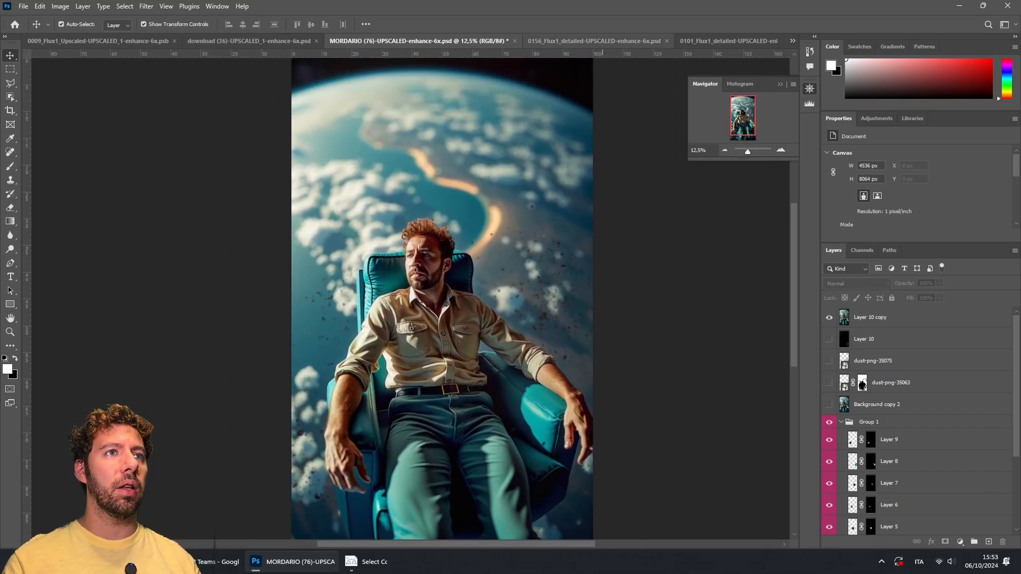
# Step: Switch to the 0156_Flux1_detailed document, turn on Background, toggle Group 1 to compare, and turn on 0036_Facetile copy
pyautogui.click(594, 41)
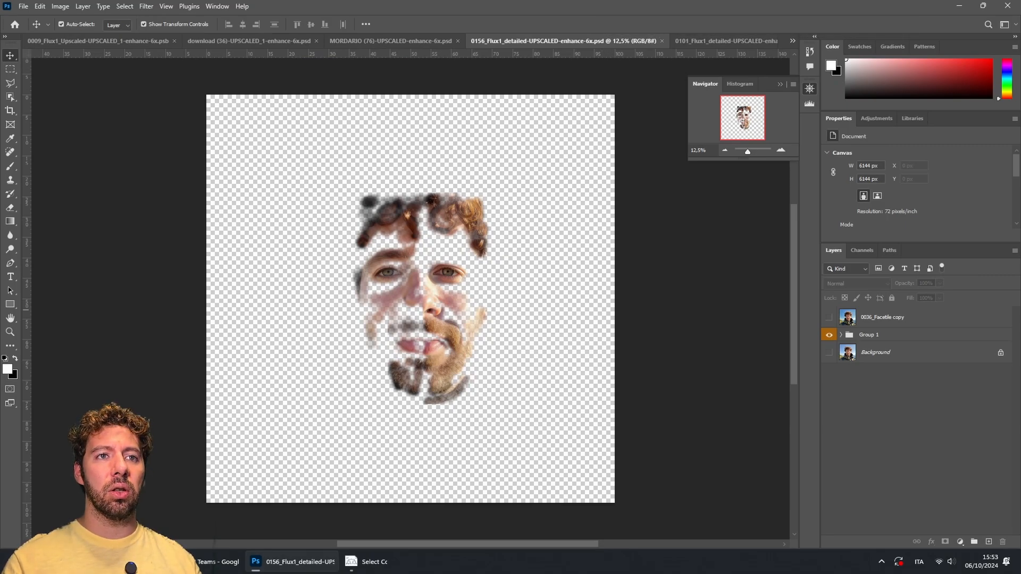
pyautogui.click(830, 352)
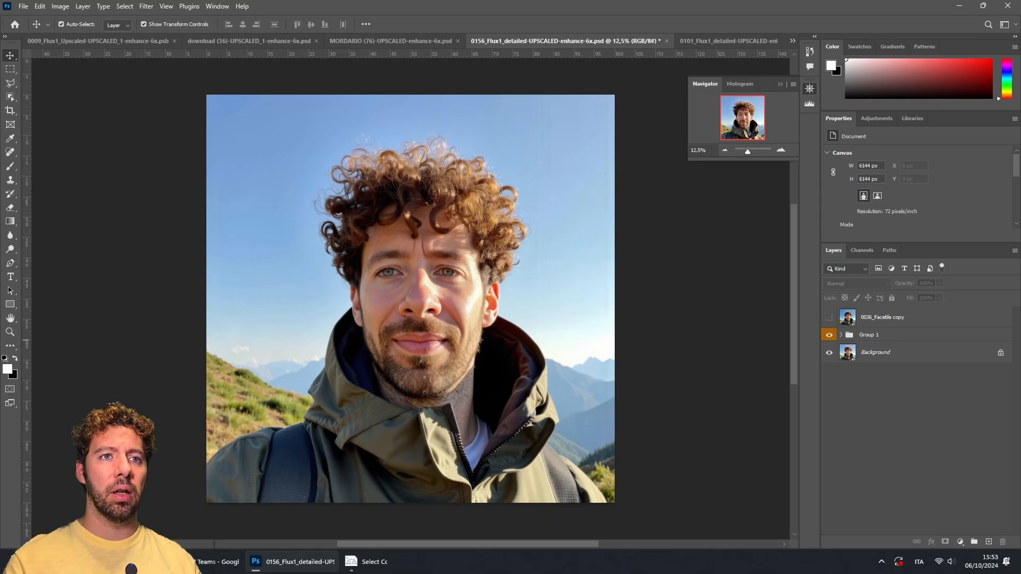
pyautogui.click(829, 352)
pyautogui.click(829, 353)
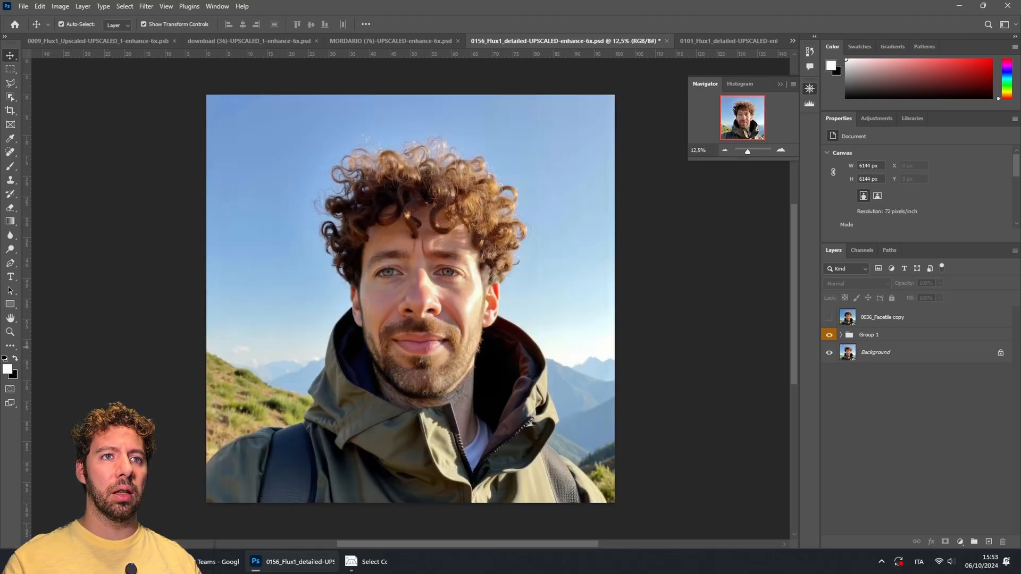
pyautogui.click(829, 335)
pyautogui.click(829, 335)
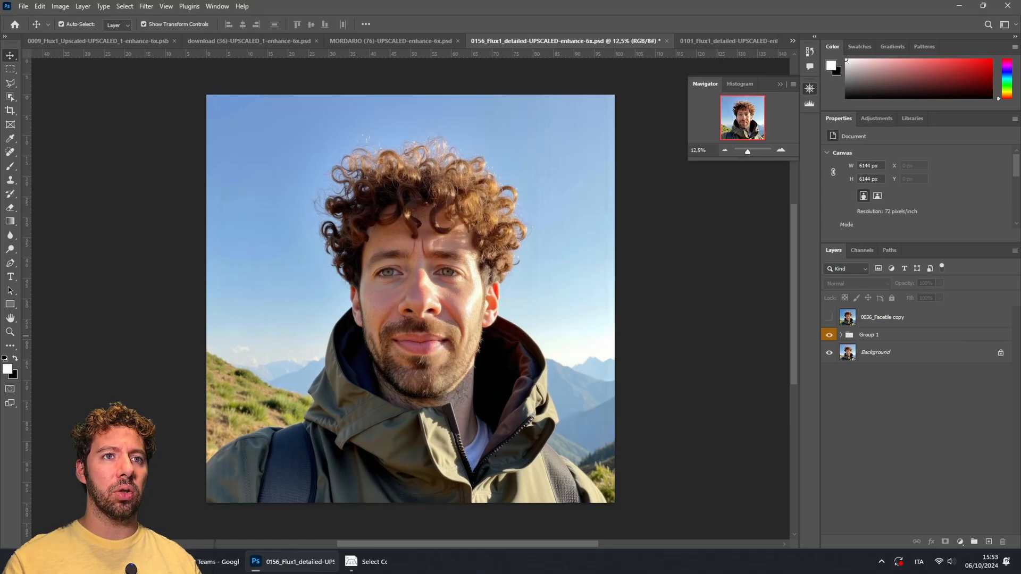
pyautogui.click(829, 317)
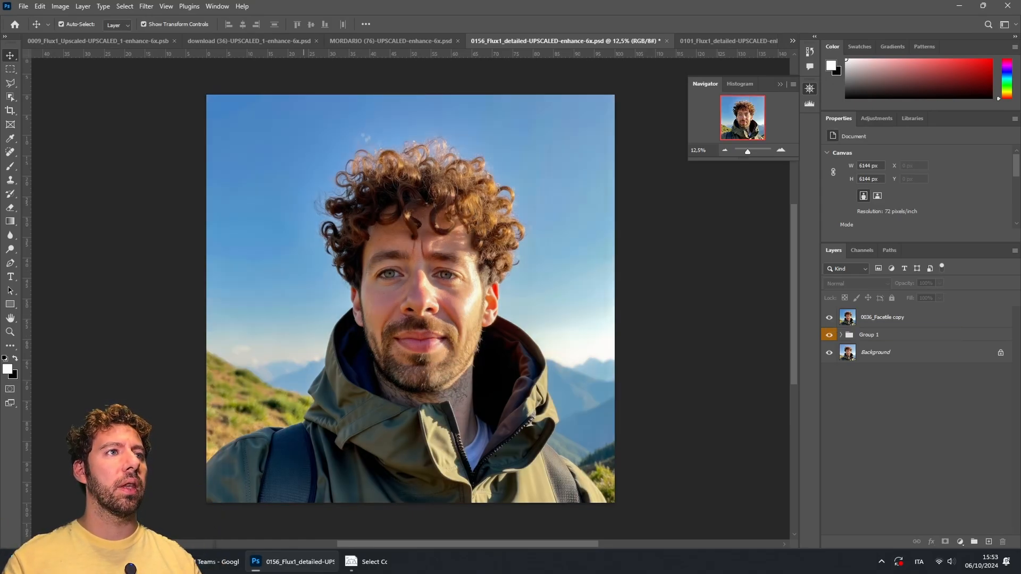
# Step: Switch to the 0101_Flux1_detailed document and toggle its Background layer's visibility to compare
pyautogui.click(728, 41)
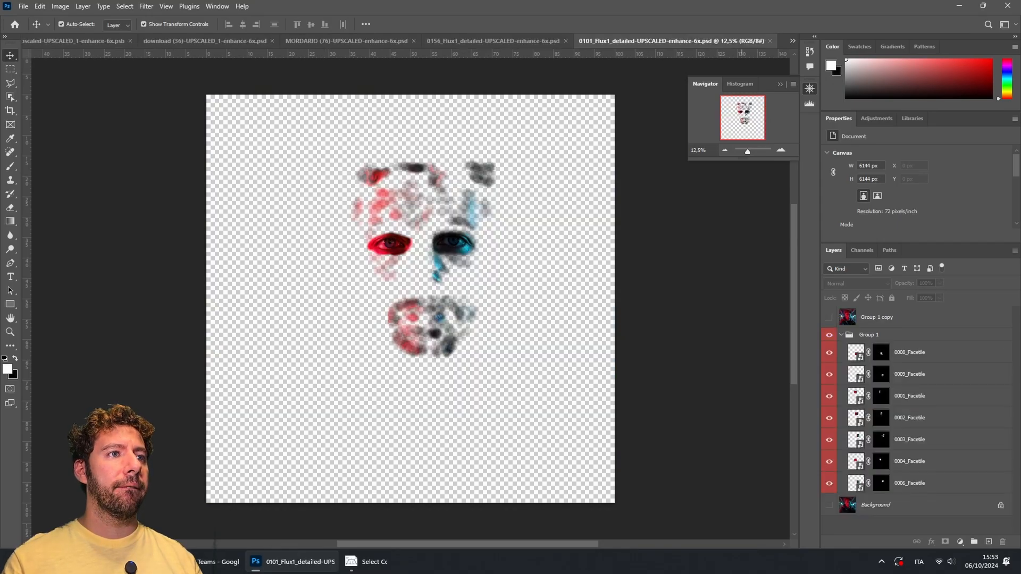
pyautogui.click(829, 505)
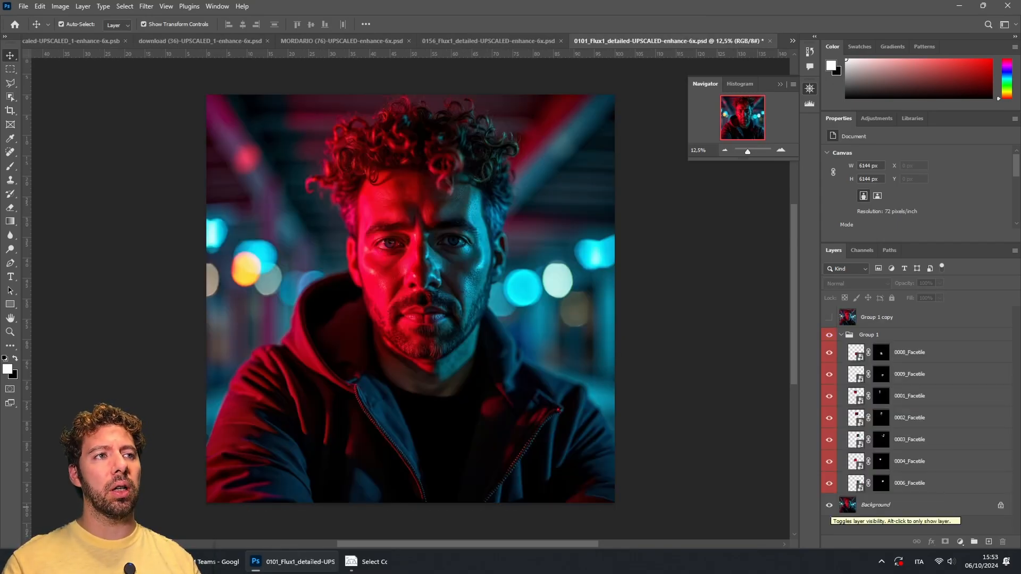
pyautogui.click(829, 505)
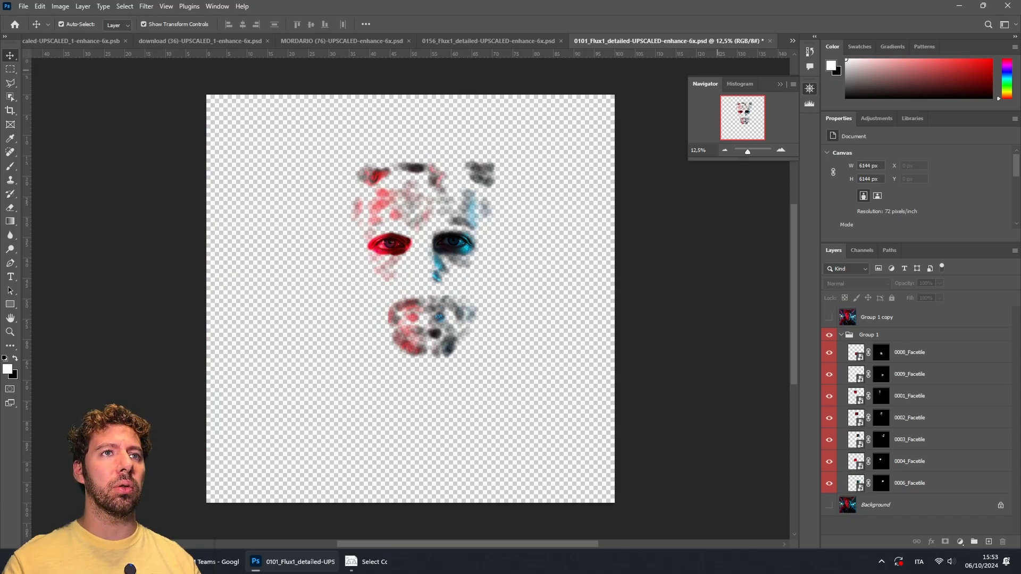
# Step: Switch to the ISS-42_Earth_from_the_ISS document, show 0005_background_mask alone, and zoom out to 12.5%
pyautogui.click(793, 41)
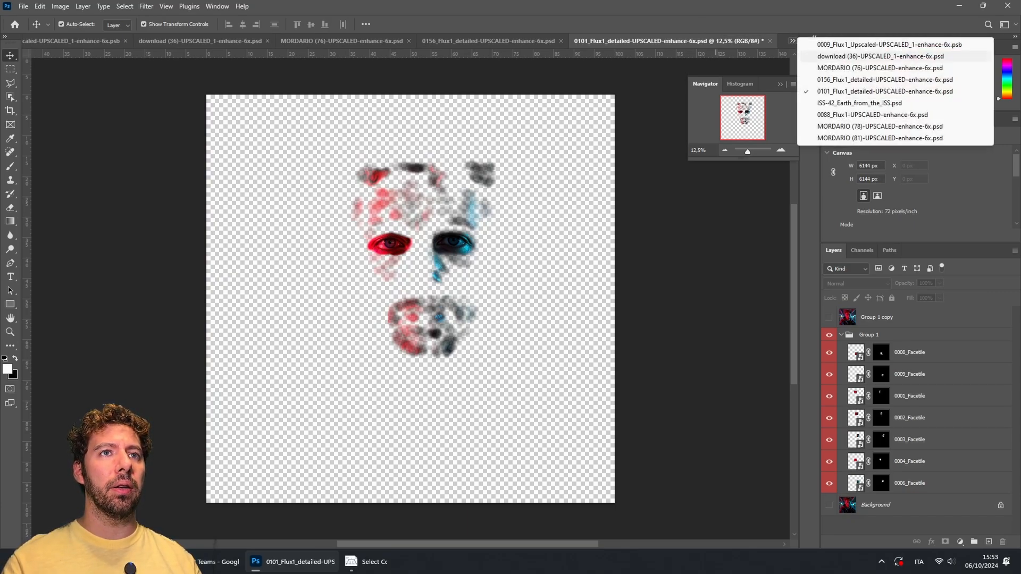
pyautogui.click(859, 103)
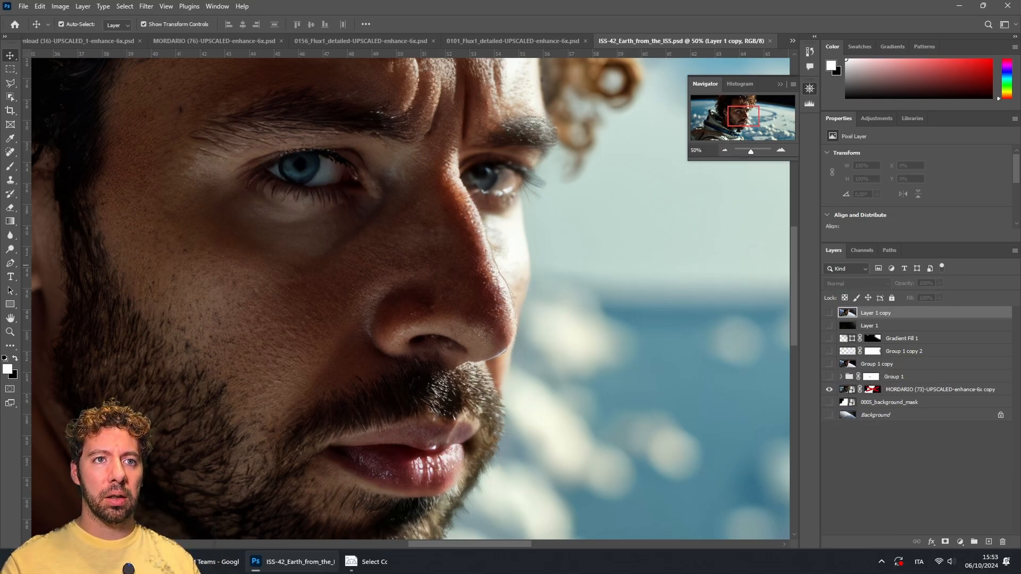
pyautogui.click(829, 403)
pyautogui.click(830, 403)
pyautogui.click(829, 390)
pyautogui.click(829, 403)
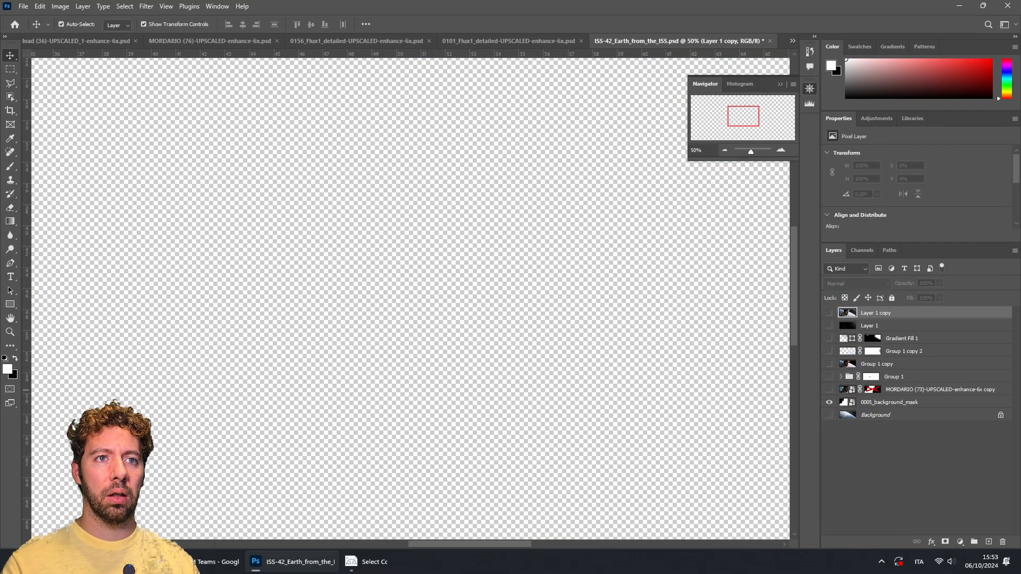
pyautogui.click(725, 150)
pyautogui.click(725, 150)
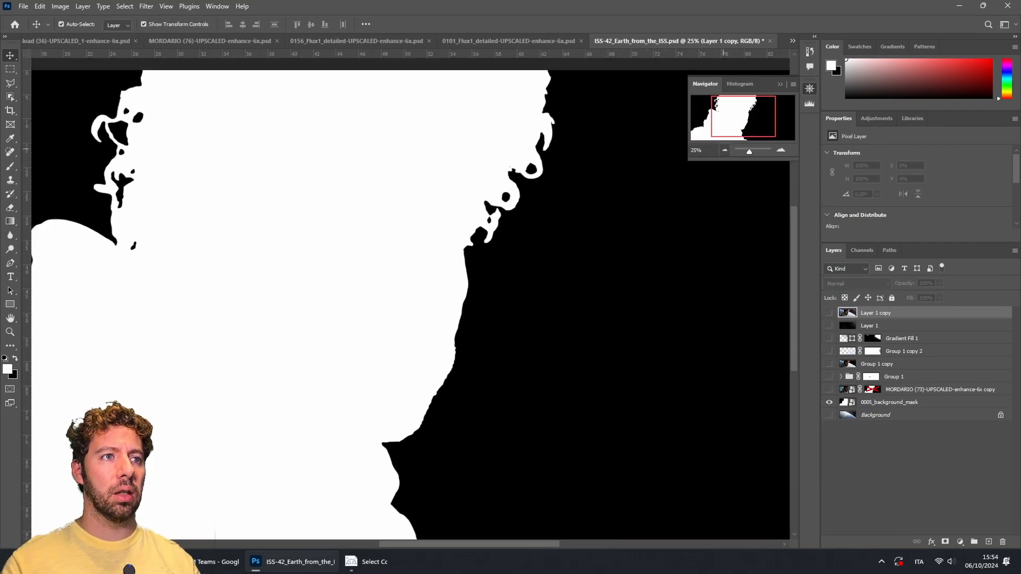
pyautogui.click(724, 150)
pyautogui.click(725, 149)
# Step: Turn on the MORDARIO copy, Group 1, Group 1 copy, Group 1 copy 2, Gradient Fill 1, Layer 1 and Layer 1 copy layers
pyautogui.click(829, 390)
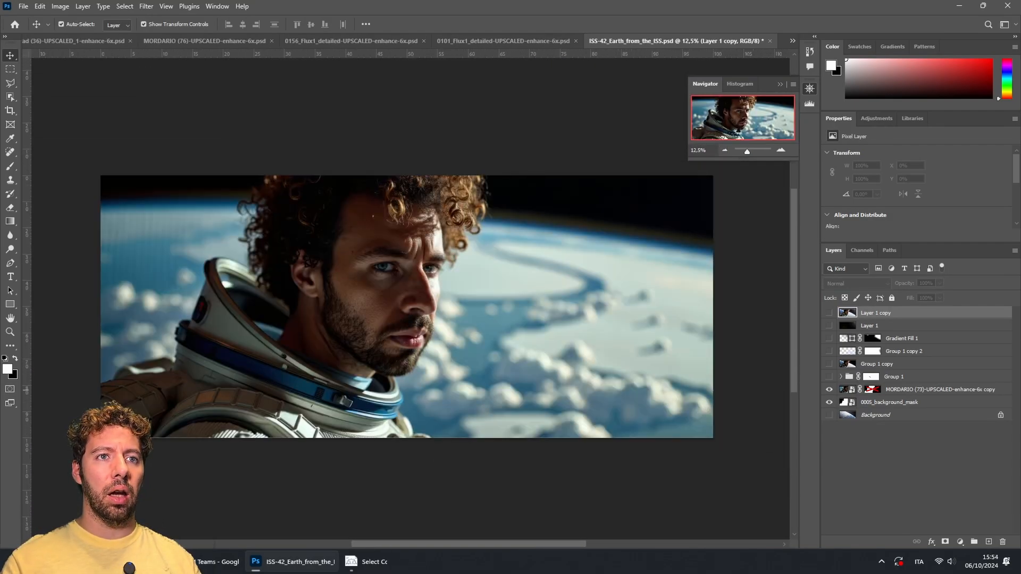
pyautogui.click(830, 377)
pyautogui.click(829, 377)
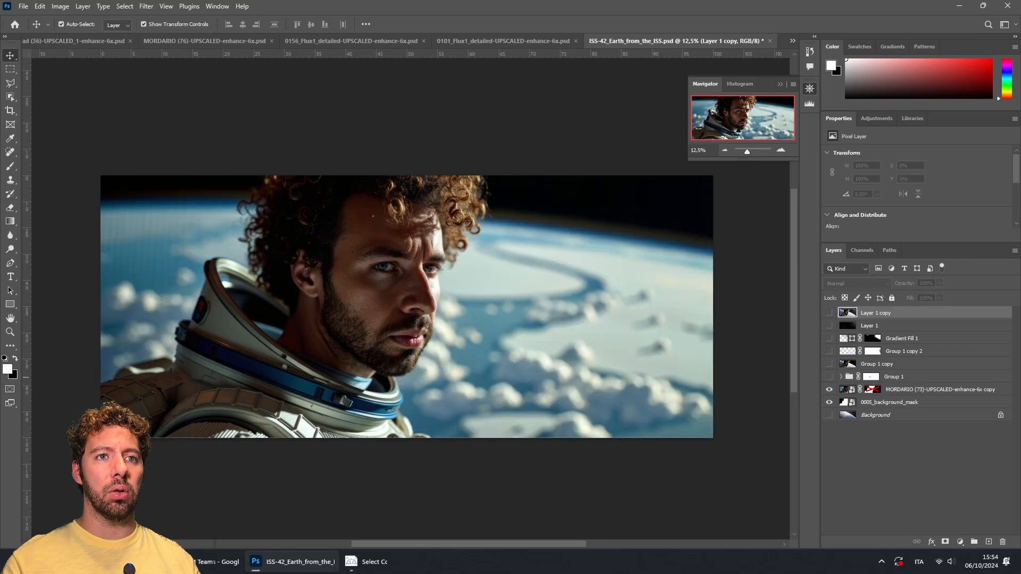
pyautogui.click(829, 377)
pyautogui.click(829, 364)
pyautogui.click(829, 351)
pyautogui.click(829, 338)
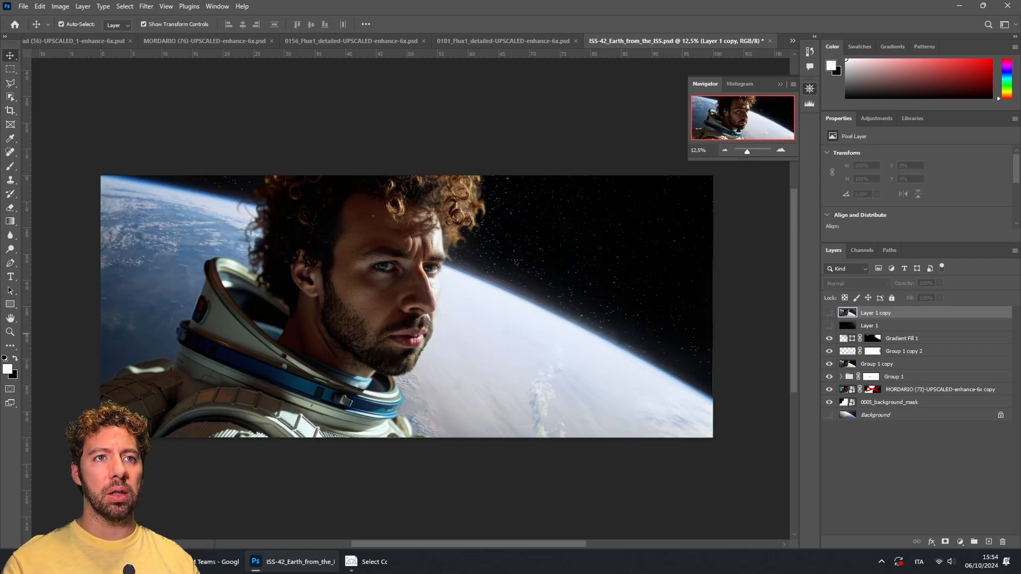
pyautogui.click(829, 326)
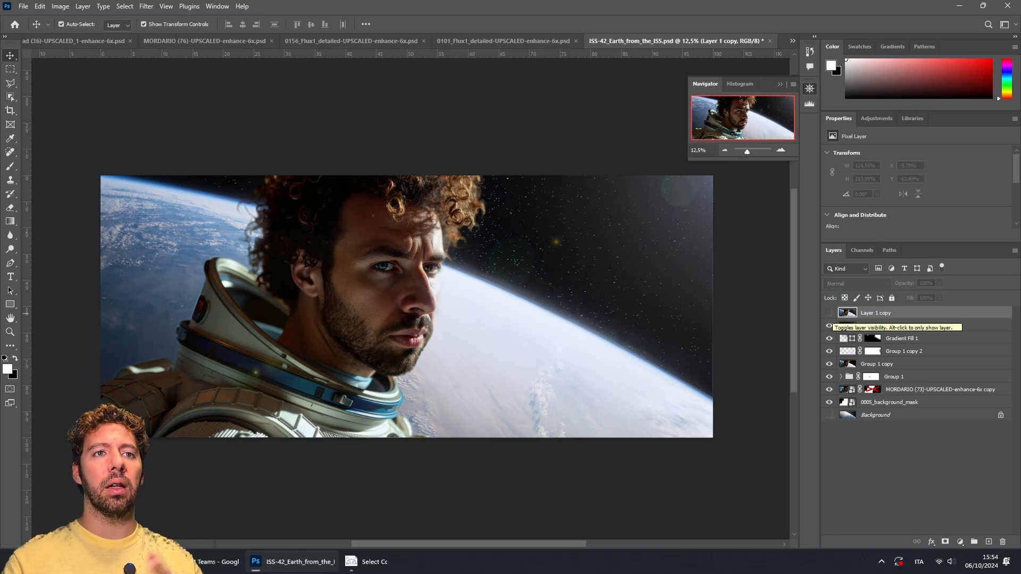
pyautogui.click(829, 313)
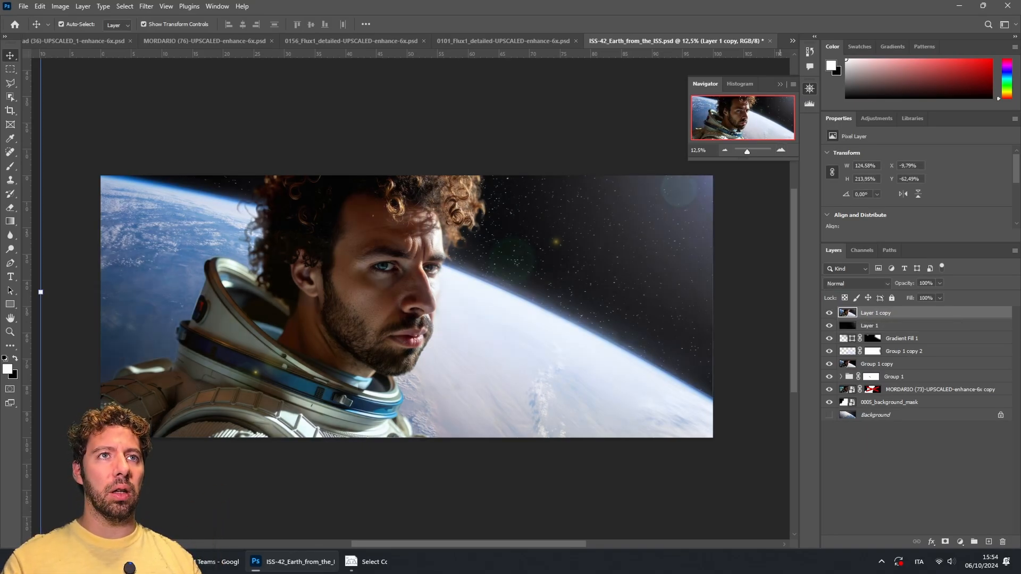
# Step: Switch to the 0088_Flux1-UPSCALED-enhance-6x document and try to show its Background layer
pyautogui.click(792, 41)
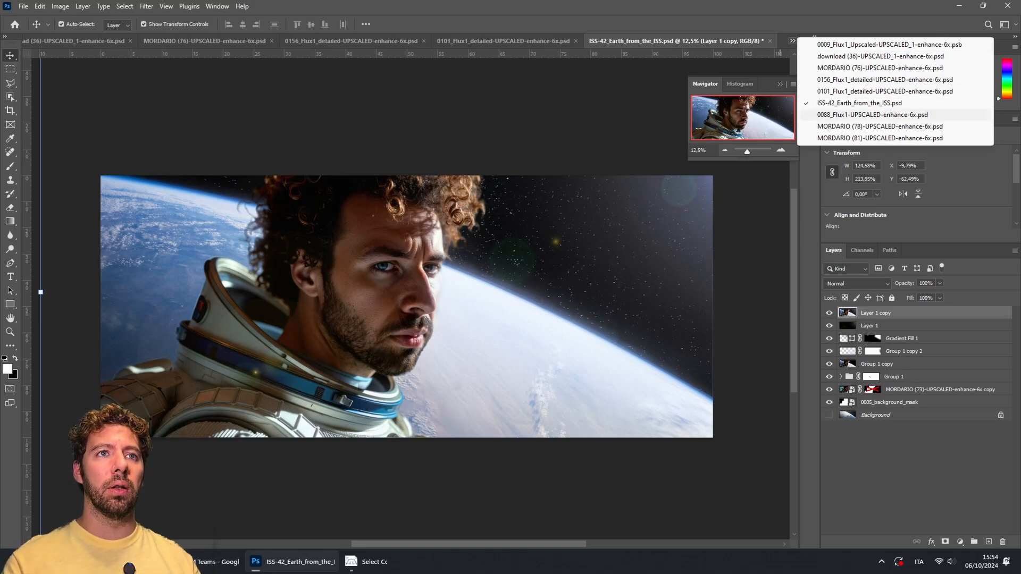
pyautogui.click(872, 115)
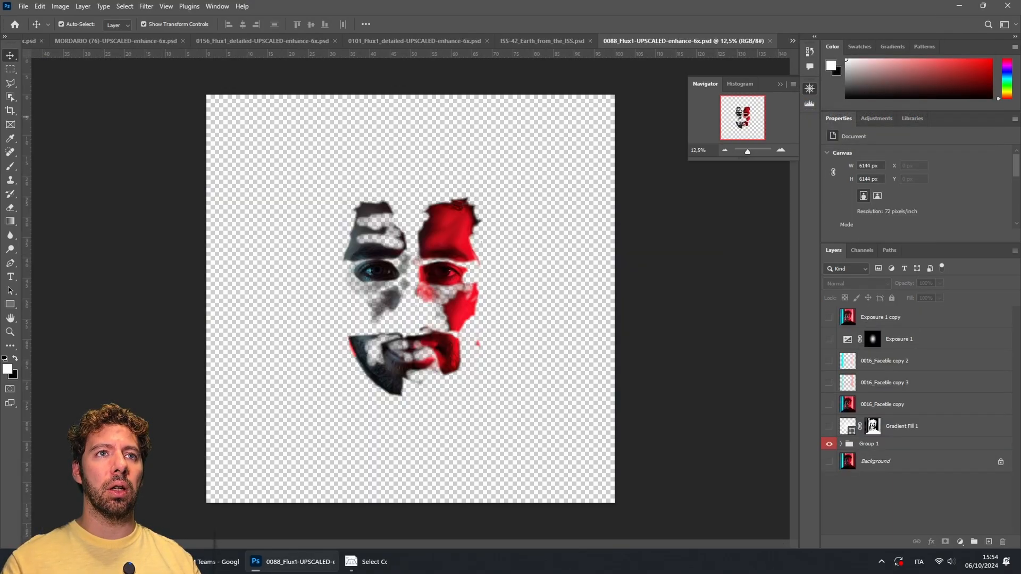
pyautogui.click(829, 461)
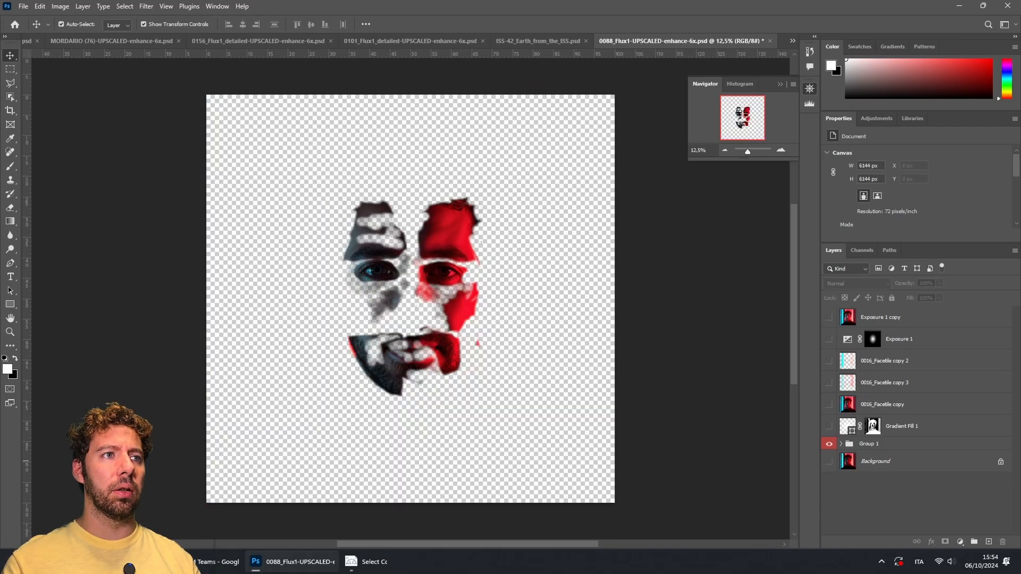
# Step: Switch to the MORDARIO (78) document and turn on its Background layer
pyautogui.click(792, 40)
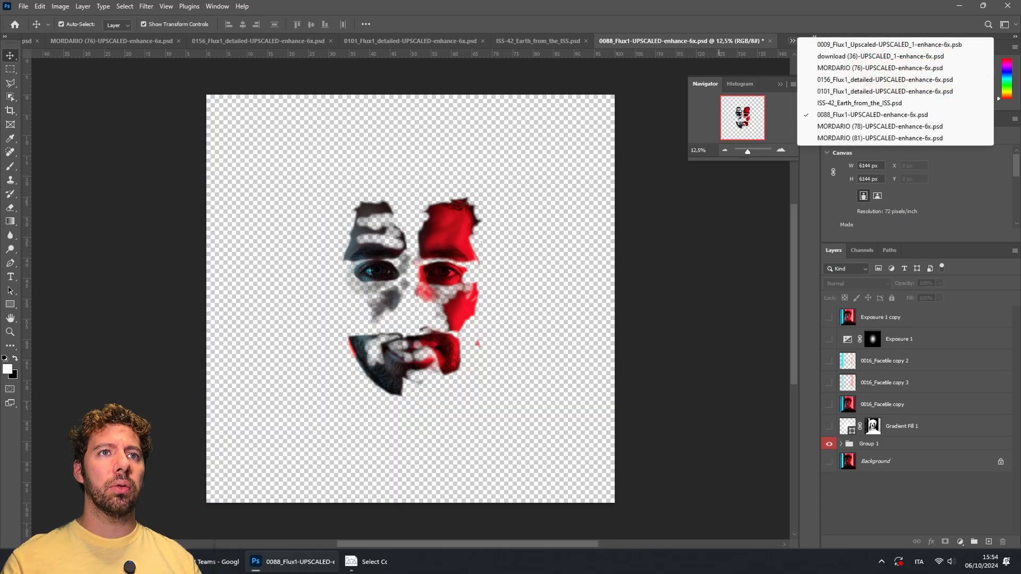
pyautogui.click(878, 126)
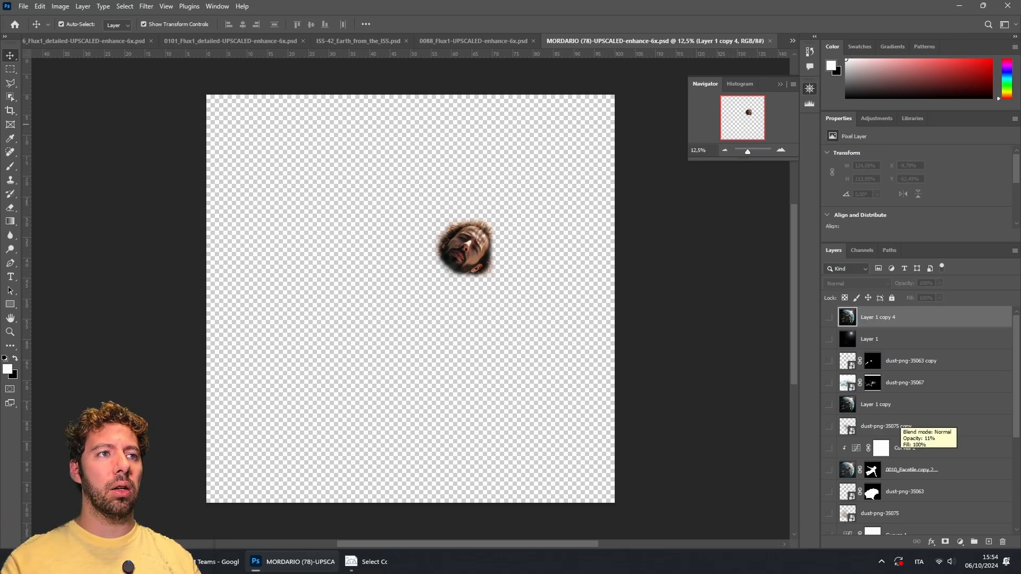
pyautogui.scroll(-5, 904, 442)
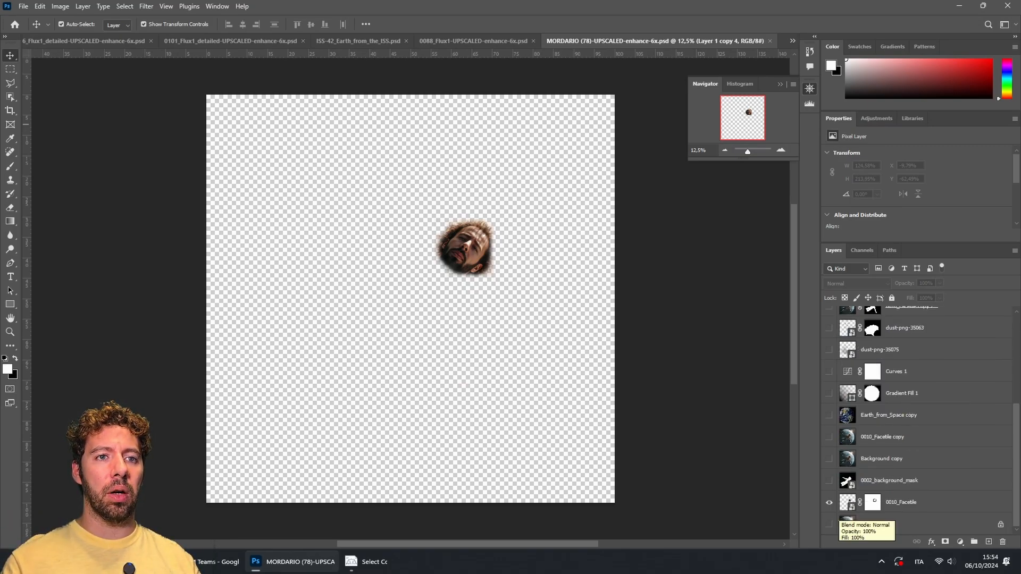
pyautogui.click(830, 525)
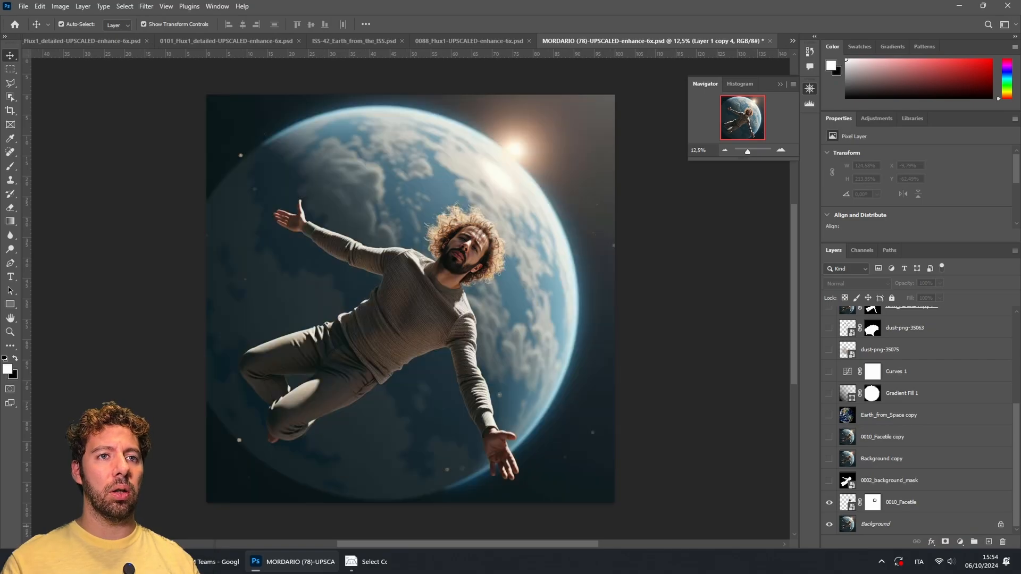
# Step: Toggle Layer 1 copy 4 visibility repeatedly to compare, leaving it shown
pyautogui.scroll(5, 920, 420)
pyautogui.click(829, 318)
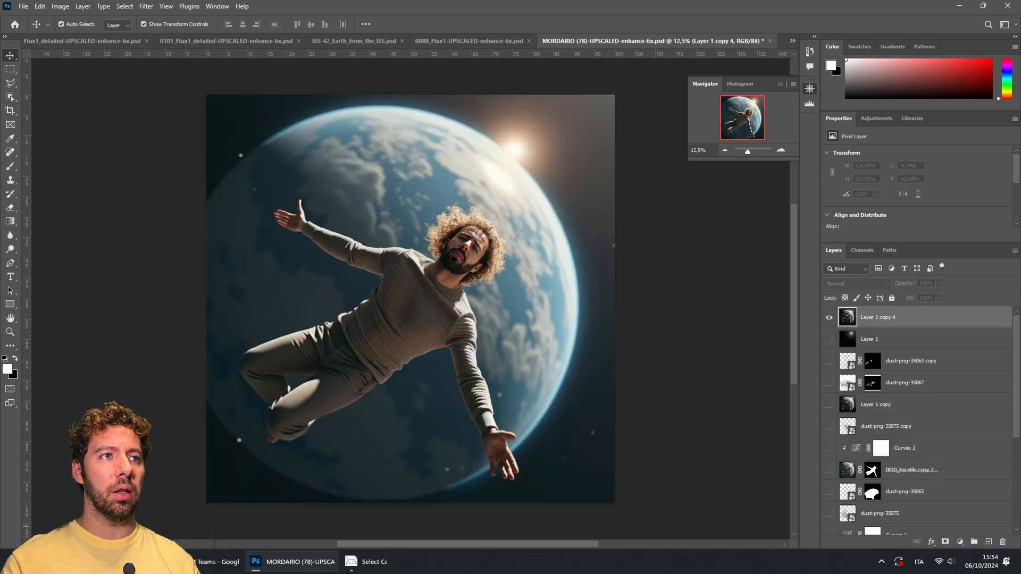
pyautogui.click(829, 317)
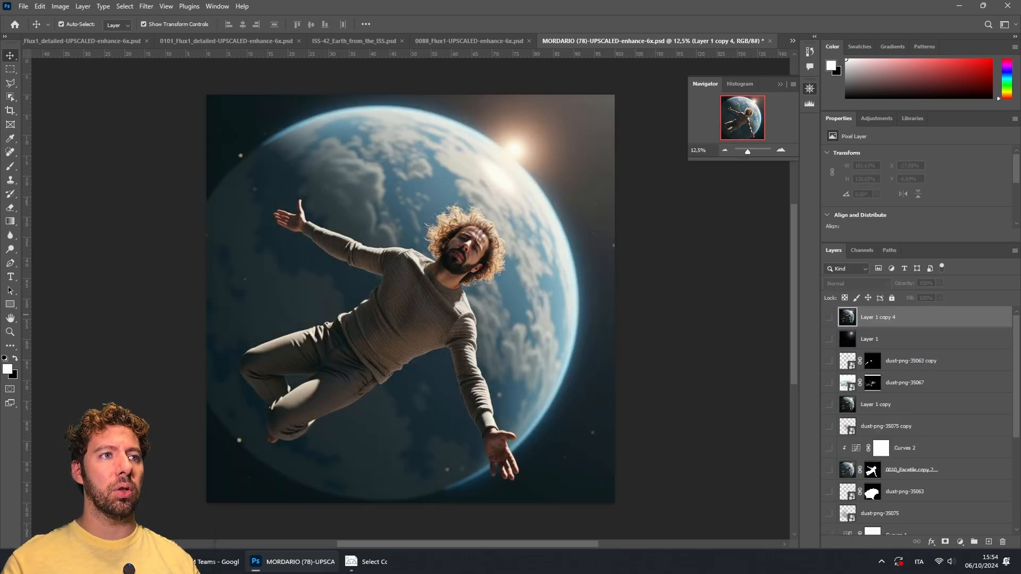
pyautogui.click(830, 317)
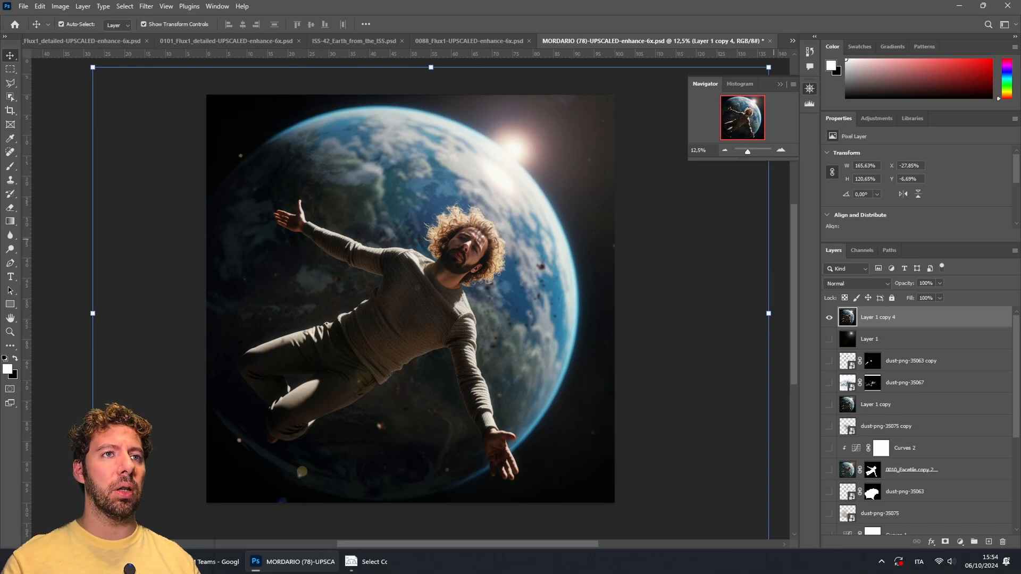
# Step: Zoom to 66.7% on the face and hide Layer 1 copy 4 to compare
pyautogui.click(781, 150)
pyautogui.click(781, 150)
pyautogui.click(781, 150)
pyautogui.click(781, 150)
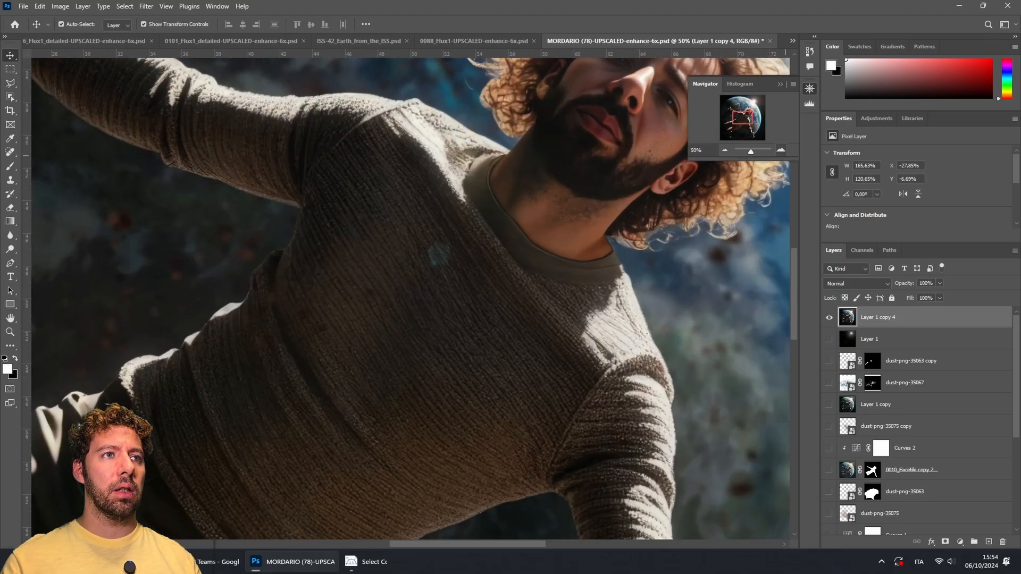
pyautogui.moveTo(743, 118); pyautogui.dragTo(748, 113)
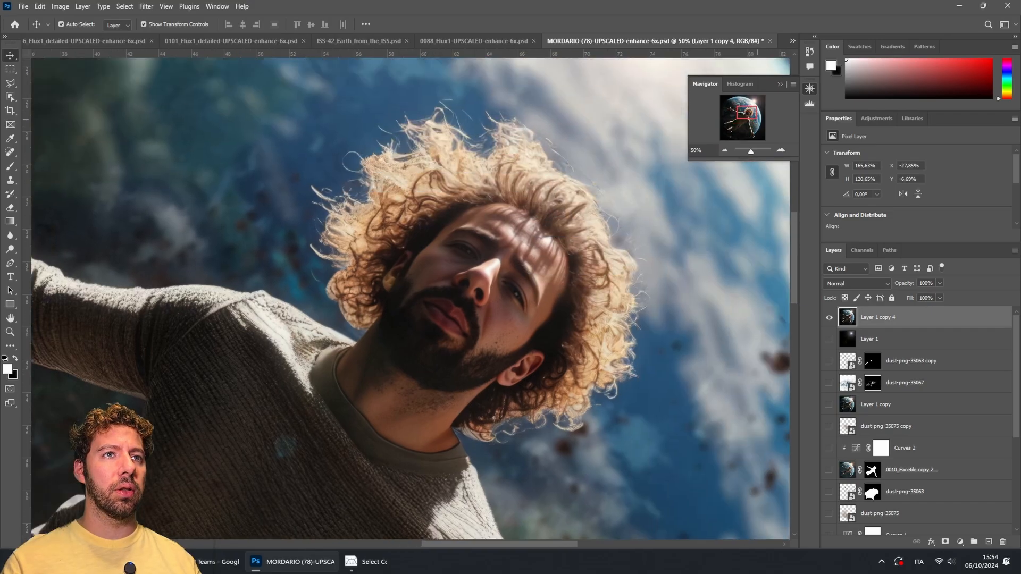
pyautogui.click(781, 150)
pyautogui.scroll(-5, 915, 355)
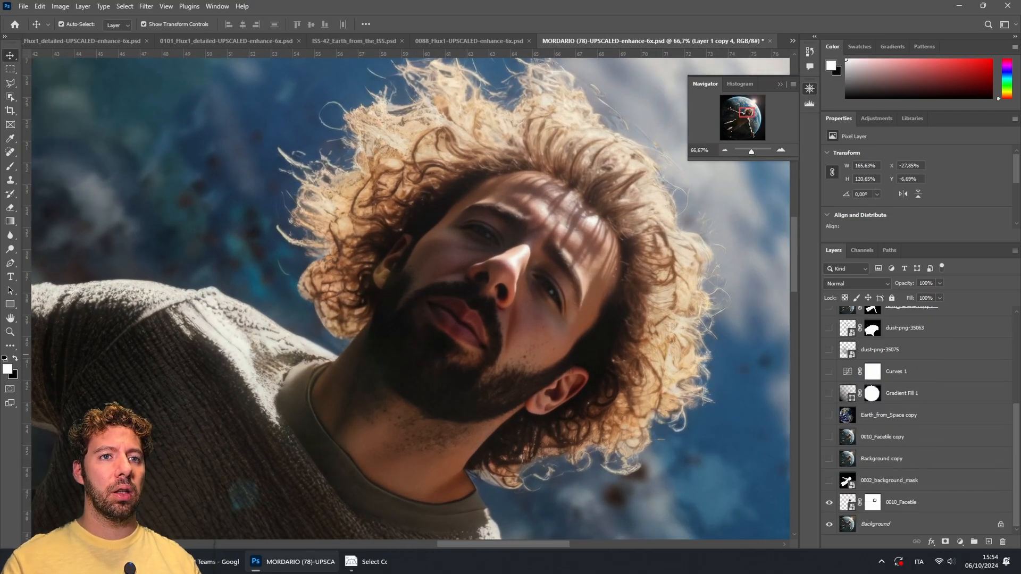
pyautogui.scroll(5, 915, 355)
pyautogui.click(829, 318)
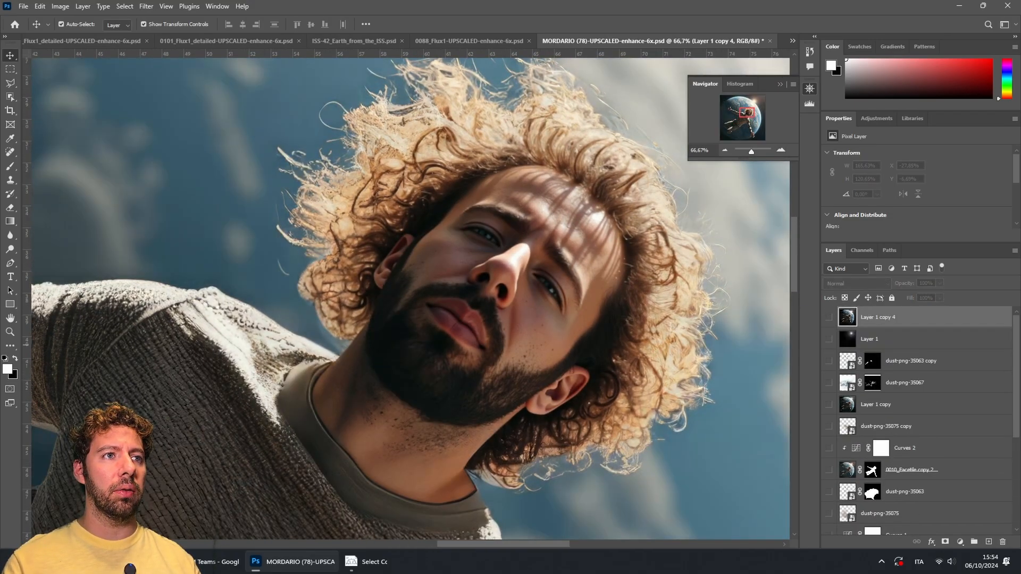
# Step: Toggle 0010_Facetile and Background visibility to compare the detailed face, leaving both shown
pyautogui.scroll(-5, 915, 345)
pyautogui.click(829, 502)
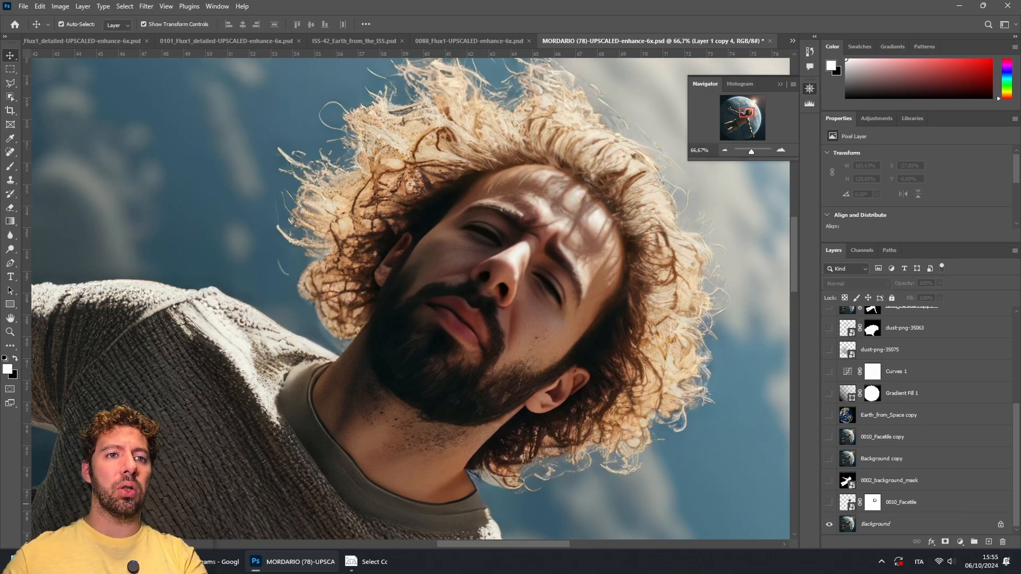
pyautogui.click(829, 502)
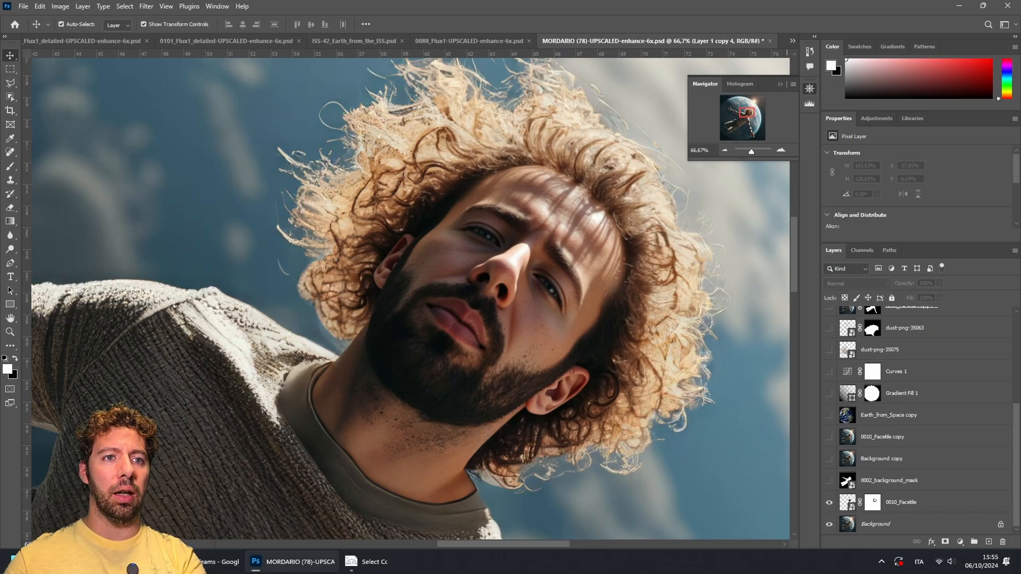
pyautogui.click(829, 524)
pyautogui.click(829, 524)
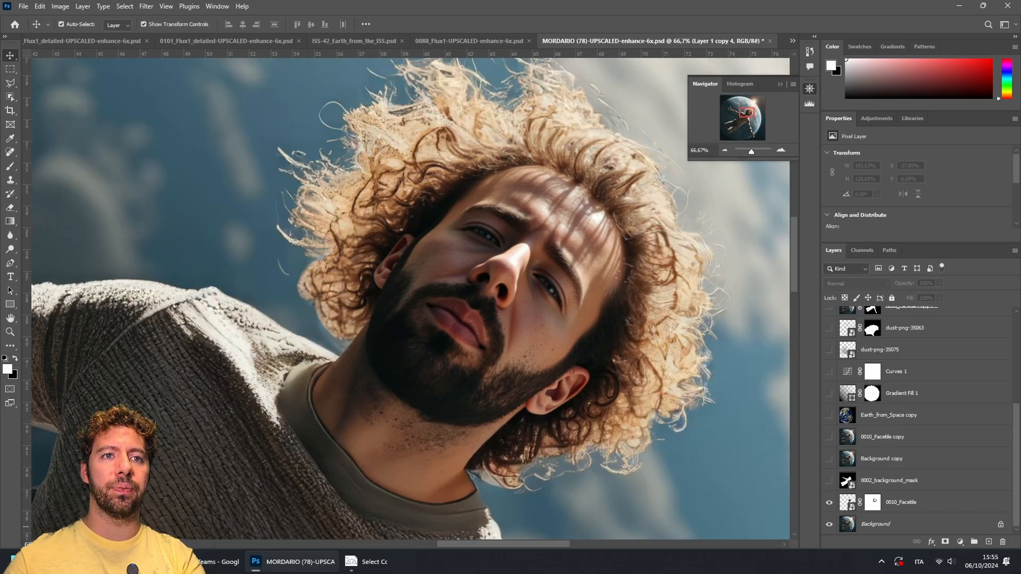
pyautogui.scroll(5, 831, 525)
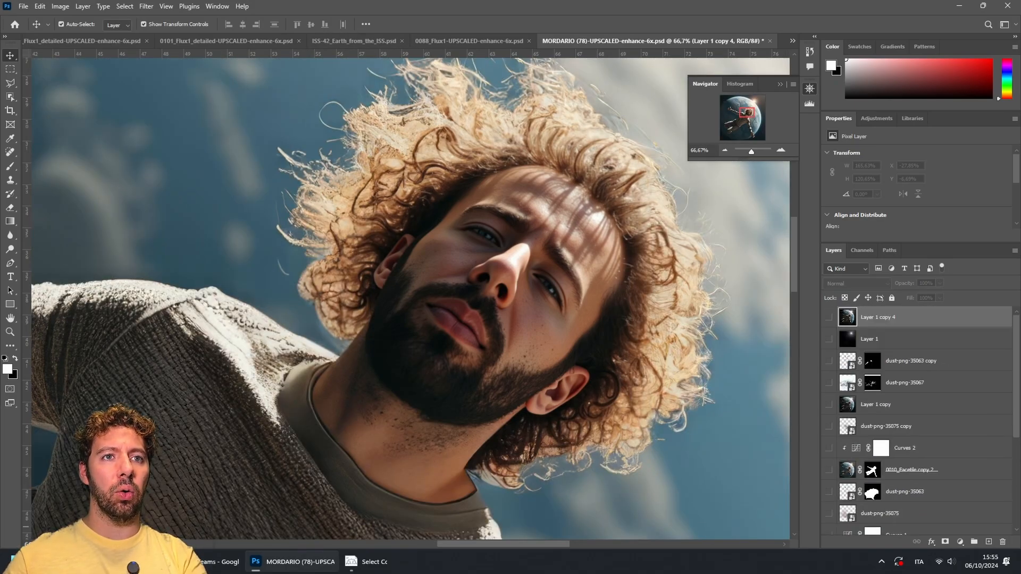
# Step: Toggle the Layer 1 copy 4 layer's visibility on and off to compare the face, ending with it shown
pyautogui.click(830, 317)
pyautogui.click(829, 317)
pyautogui.click(829, 317)
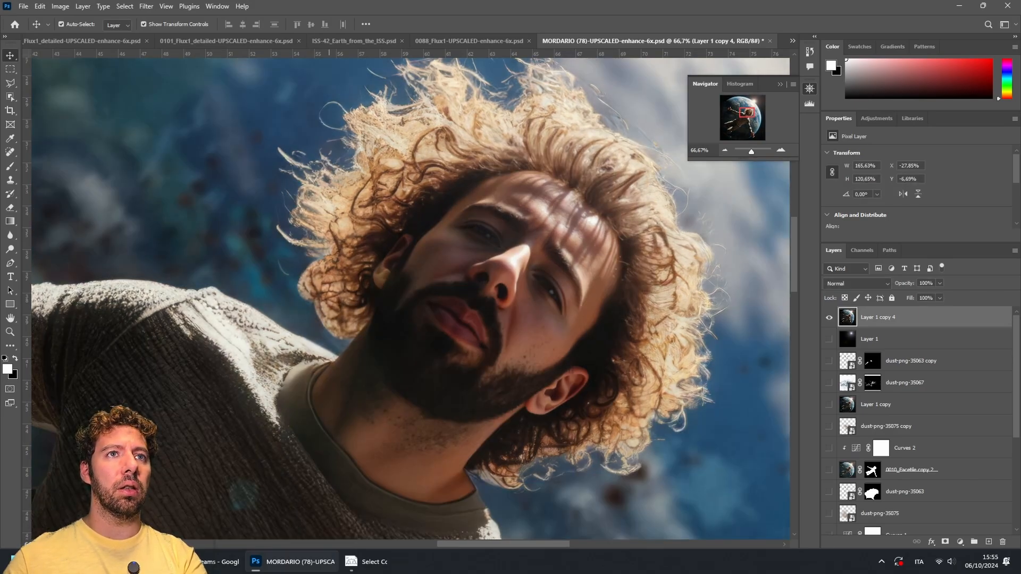
# Step: Switch to the MORDARIO (81) document and turn on its Background layer
pyautogui.click(793, 41)
pyautogui.click(878, 138)
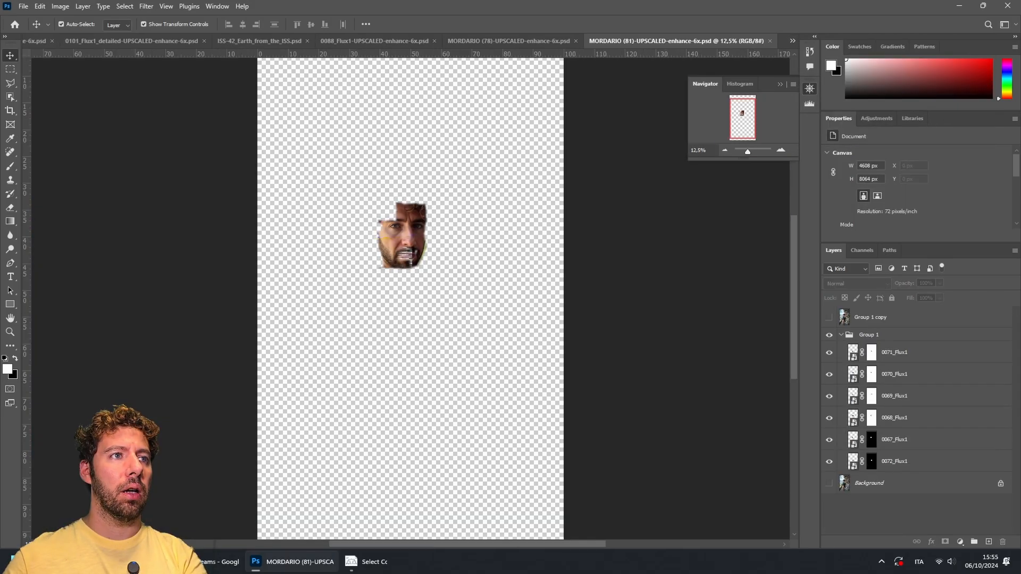
pyautogui.click(829, 483)
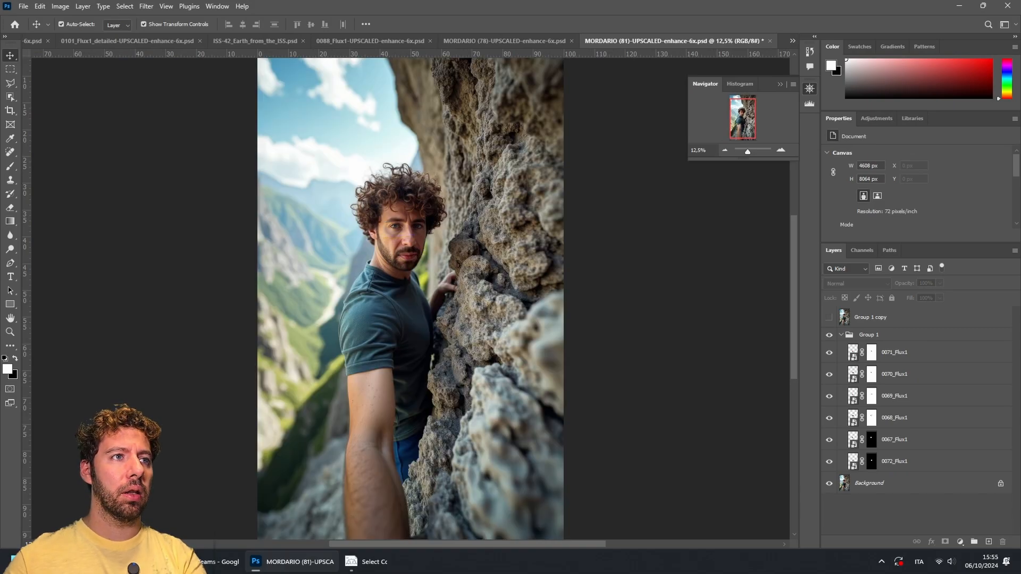
# Step: Toggle the Background layer off and on to compare, then show the Group 1 copy layer
pyautogui.scroll(2, 410, 299)
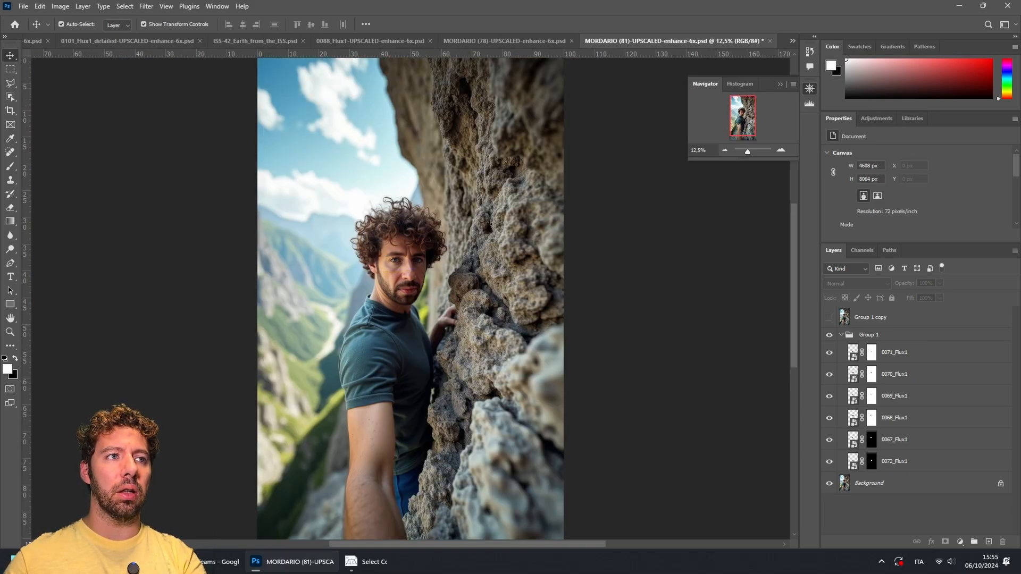
pyautogui.click(829, 483)
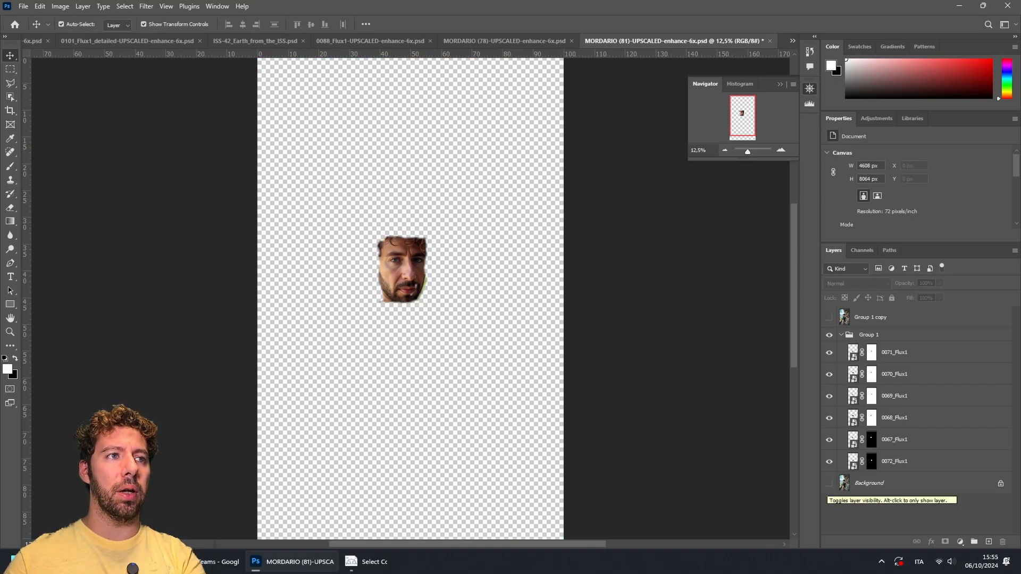
pyautogui.click(829, 483)
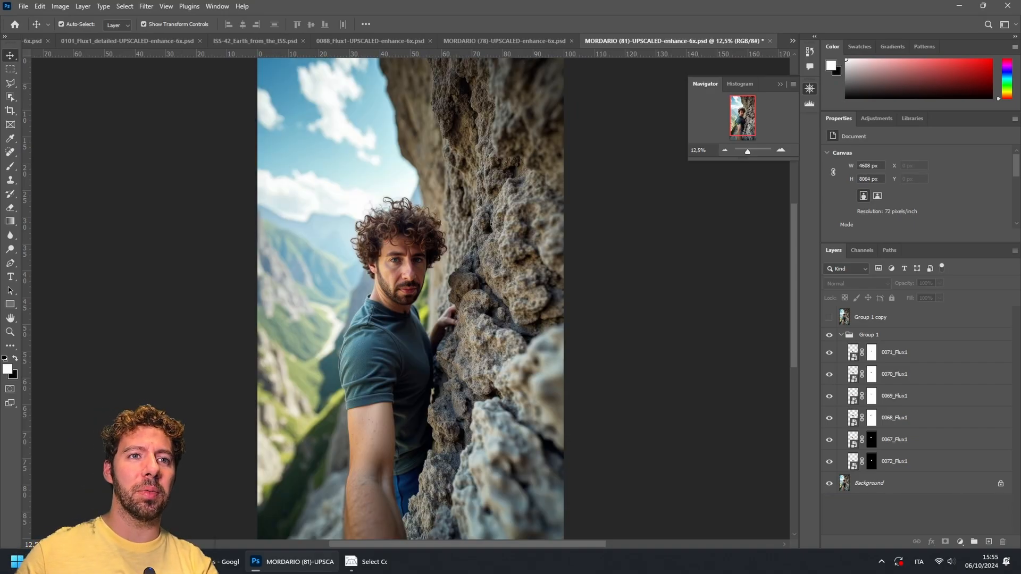
pyautogui.click(829, 317)
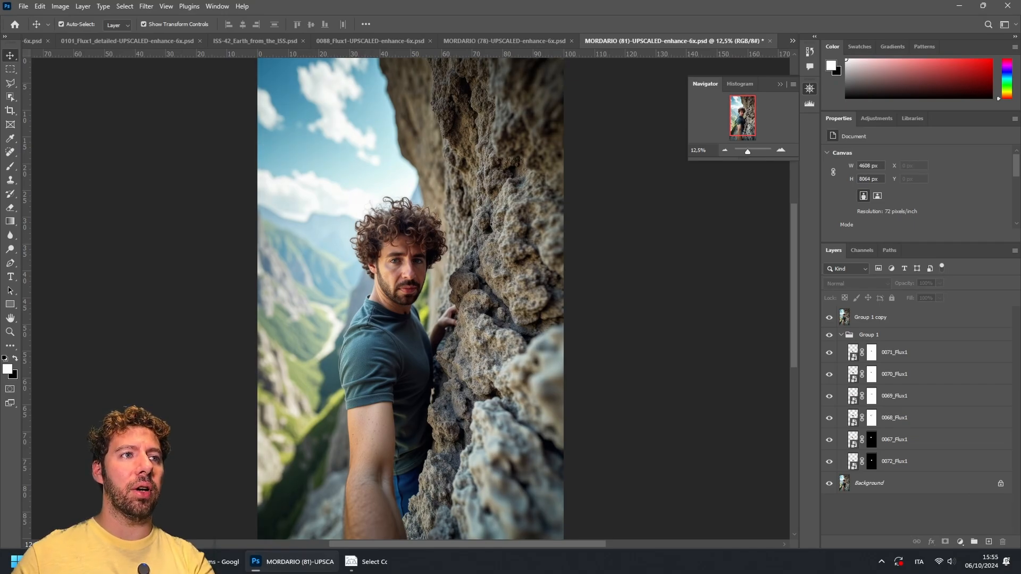
# Step: Switch to File Explorer and open the MORDARIO_TRAINING folder
pyautogui.moveTo(79, 562)
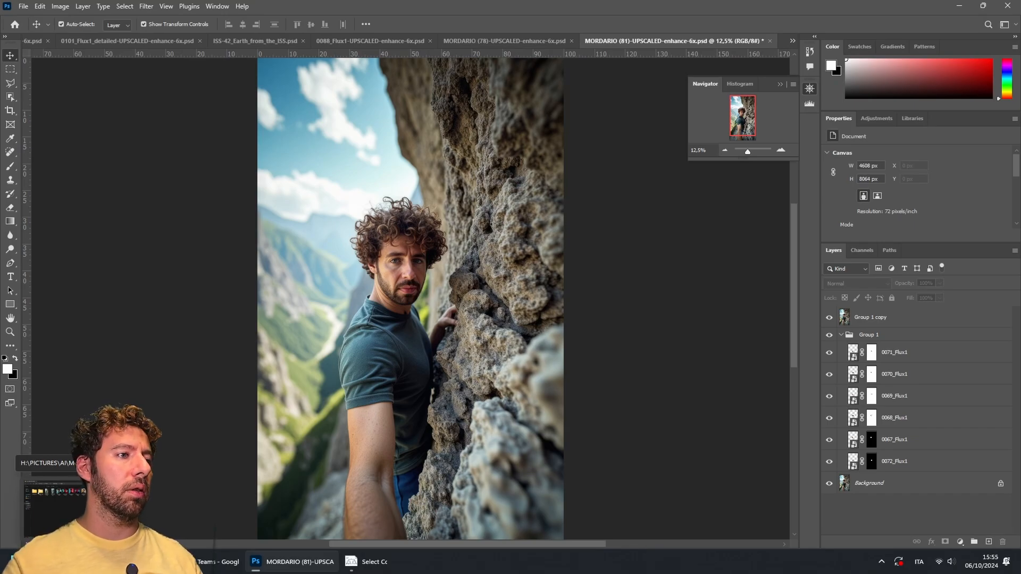
pyautogui.moveTo(194, 562)
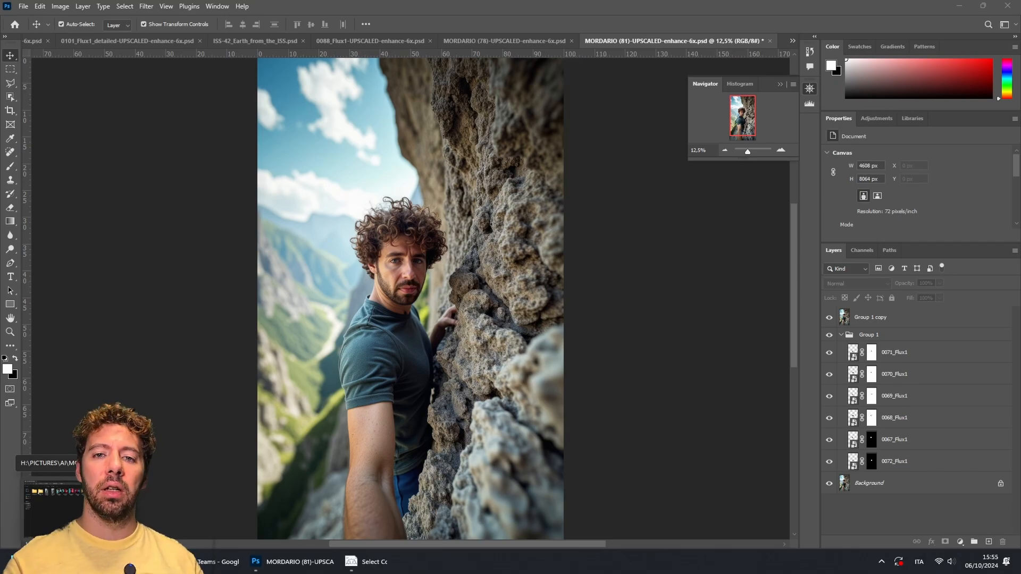
pyautogui.click(54, 500)
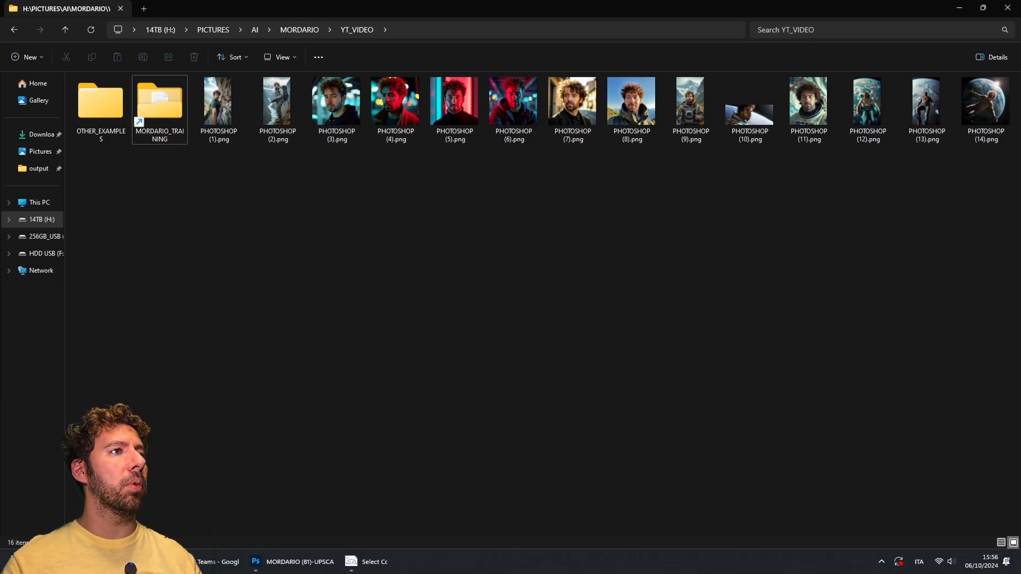
pyautogui.doubleClick(159, 107)
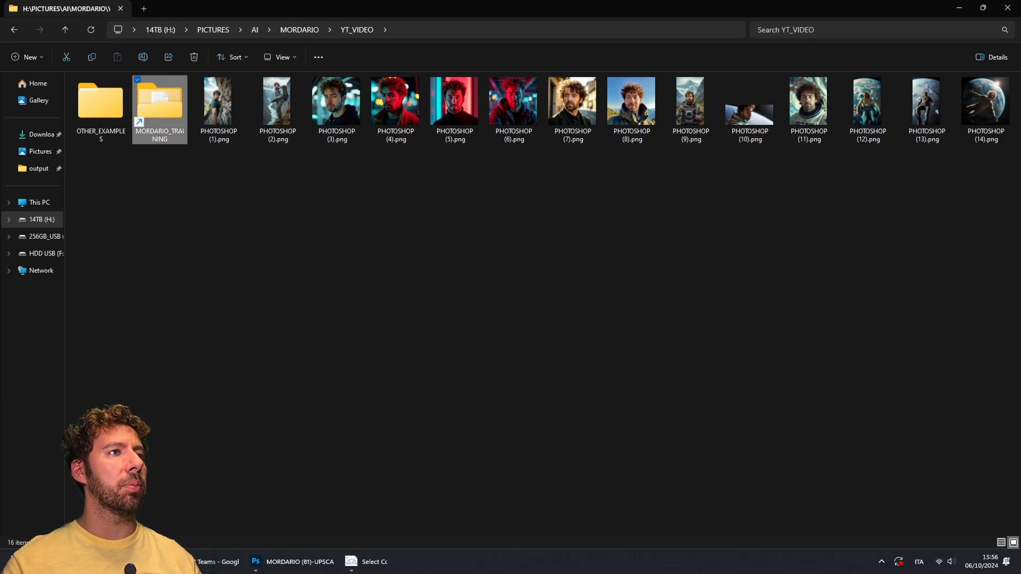
# Step: Browse the training images and open the DARIO_AI_TRAINING (1).txt caption file
pyautogui.scroll(-15, 511, 320)
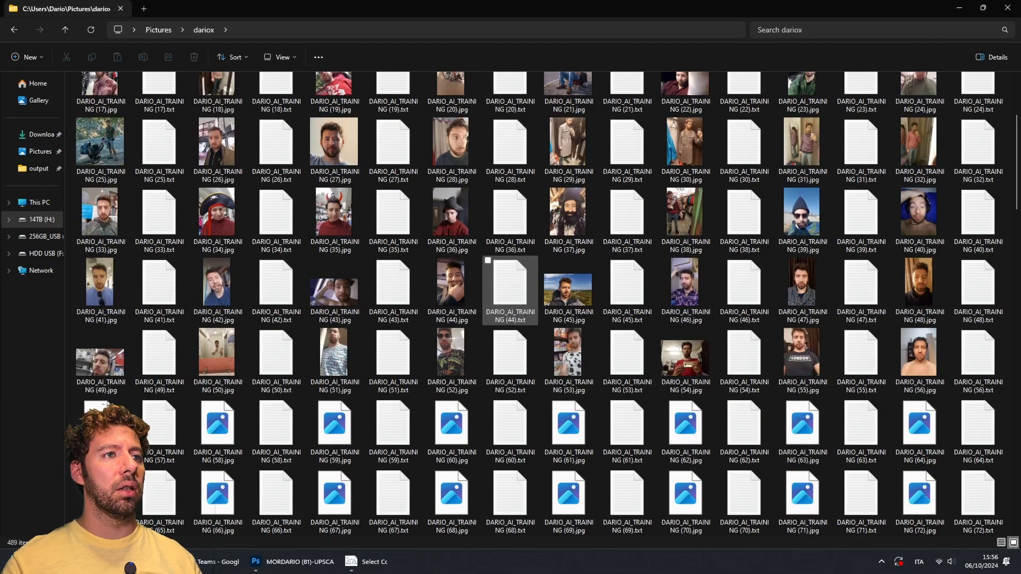
pyautogui.scroll(-10, 627, 362)
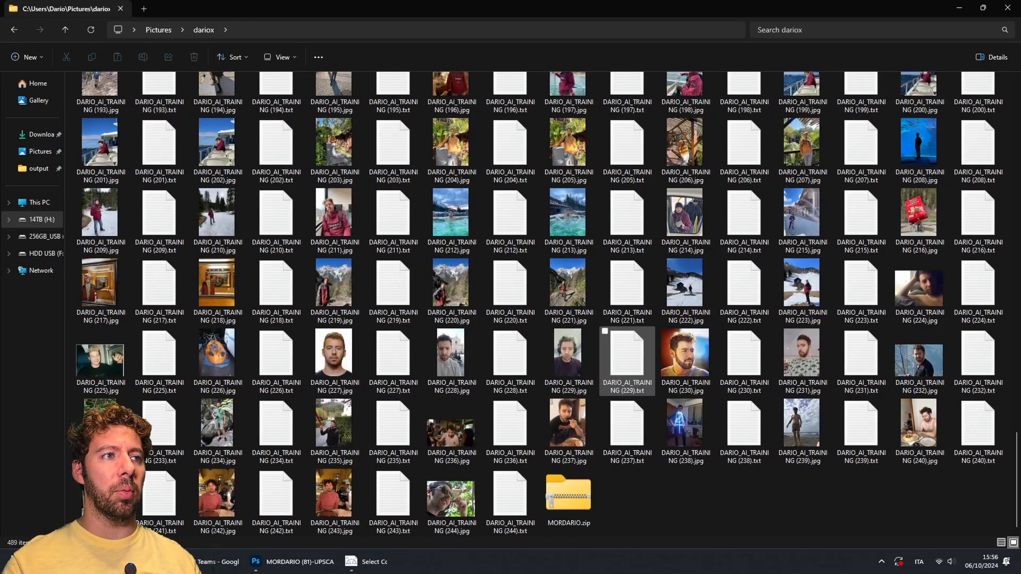
pyautogui.scroll(20, 627, 341)
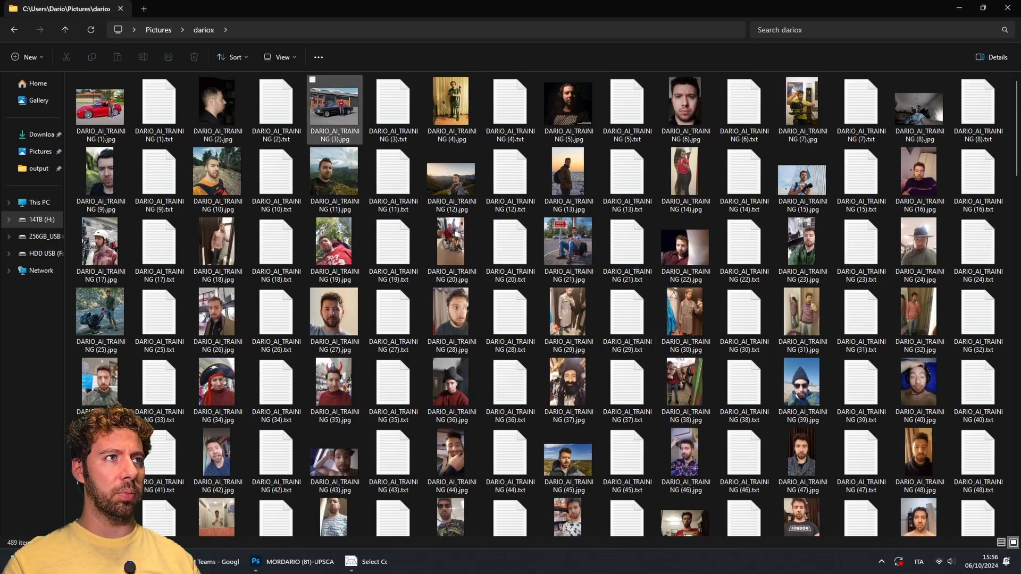
pyautogui.click(159, 110)
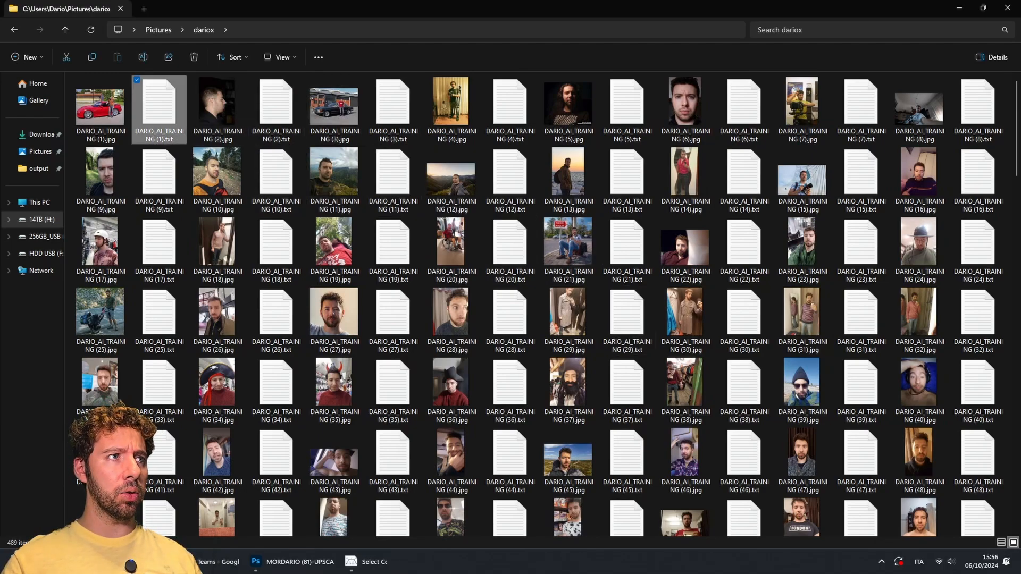
pyautogui.doubleClick(159, 109)
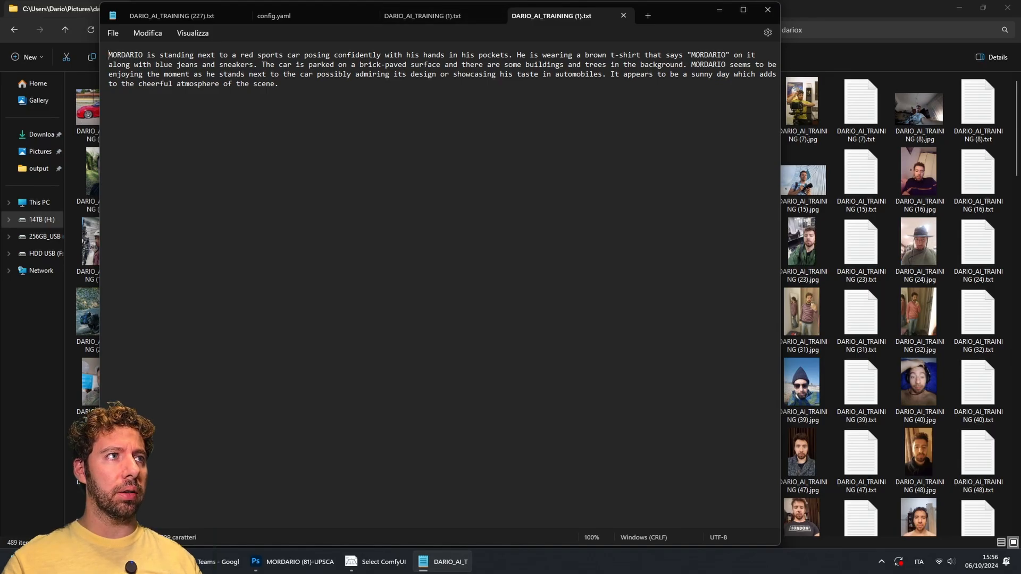
# Step: Highlight the caption text to show it, then close the text editor
pyautogui.moveTo(118, 55); pyautogui.dragTo(278, 85)
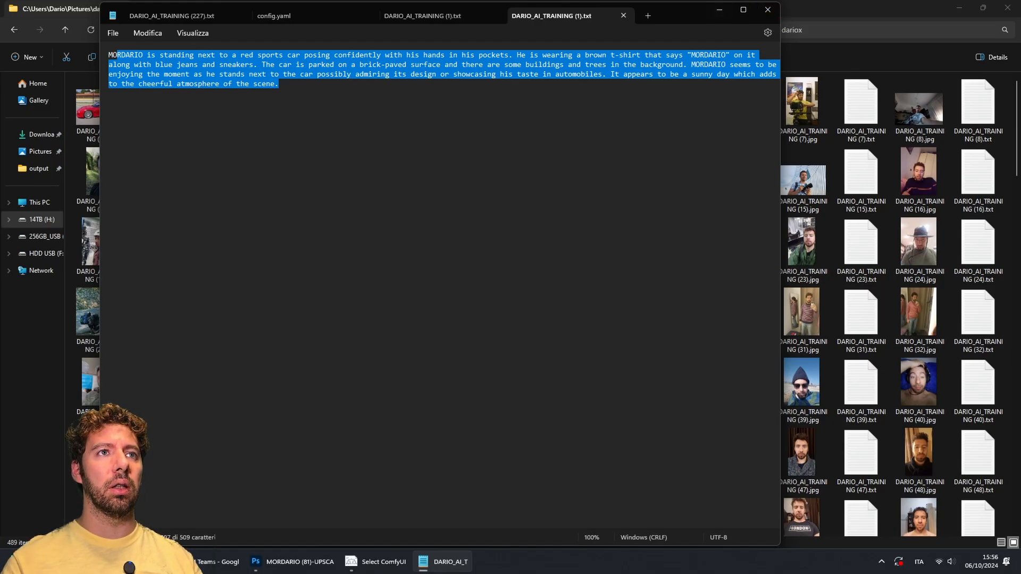
pyautogui.moveTo(686, 9); pyautogui.dragTo(756, 30)
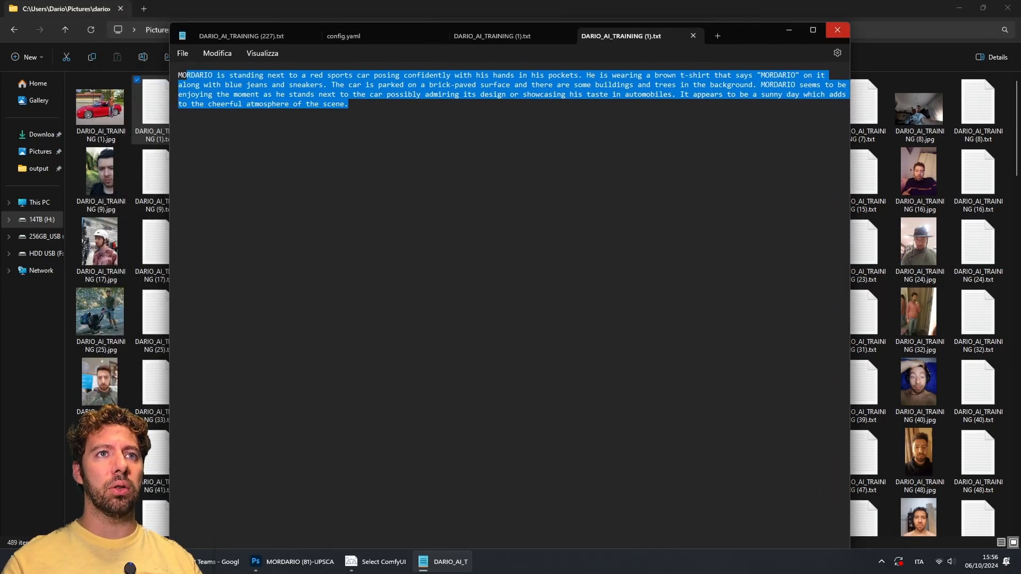
pyautogui.click(837, 30)
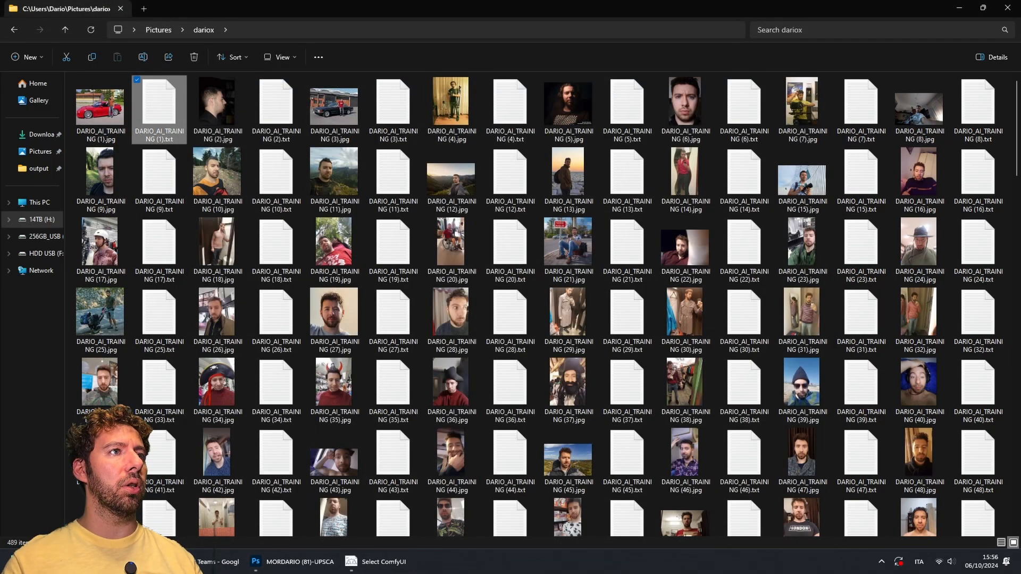
# Step: Return to the YT_VIDEO folder, open PHOTOSHOP (4).png and zoom into the eye detail before closing it
pyautogui.click(15, 30)
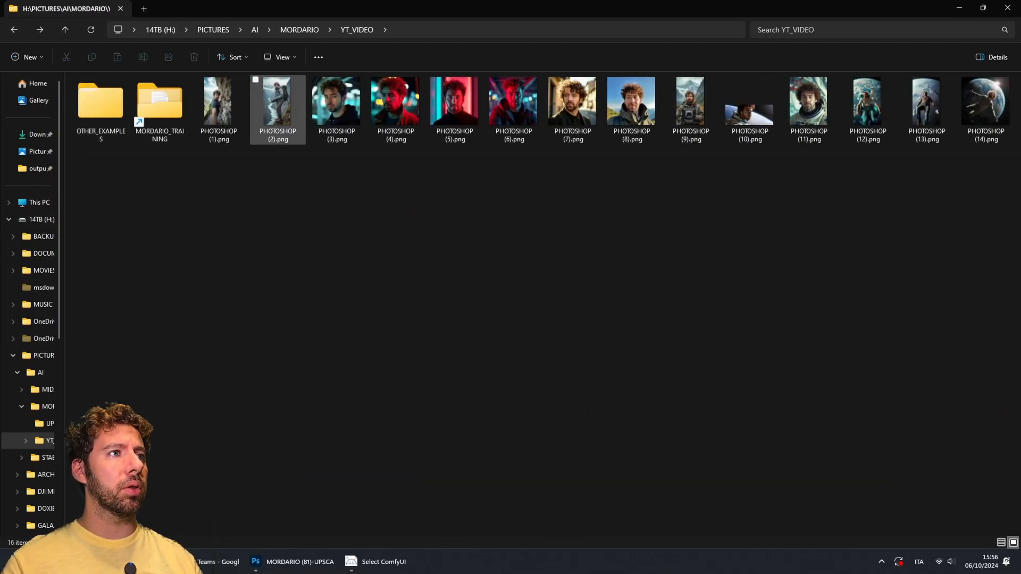
pyautogui.doubleClick(396, 104)
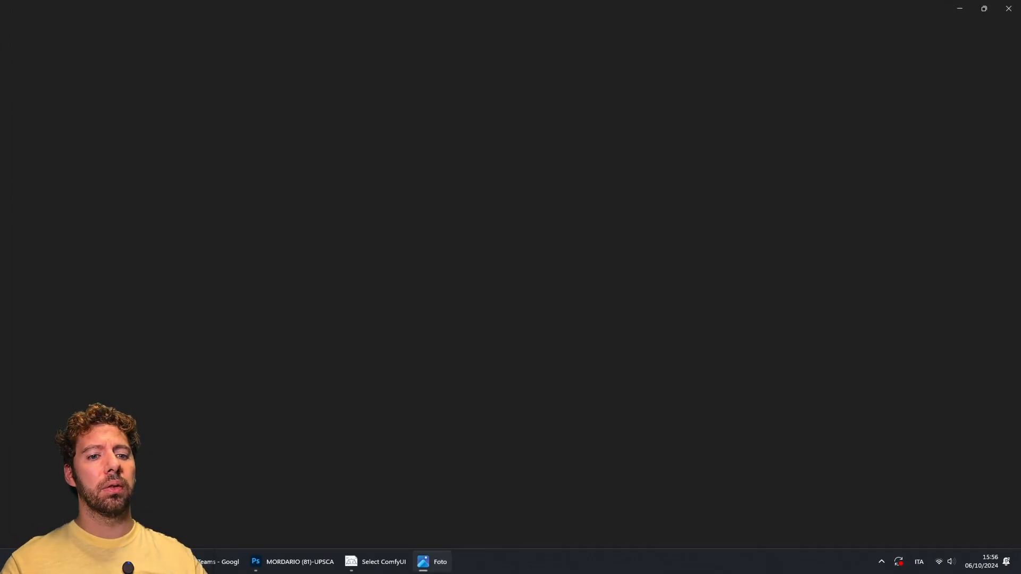
pyautogui.scroll(10, 481, 223)
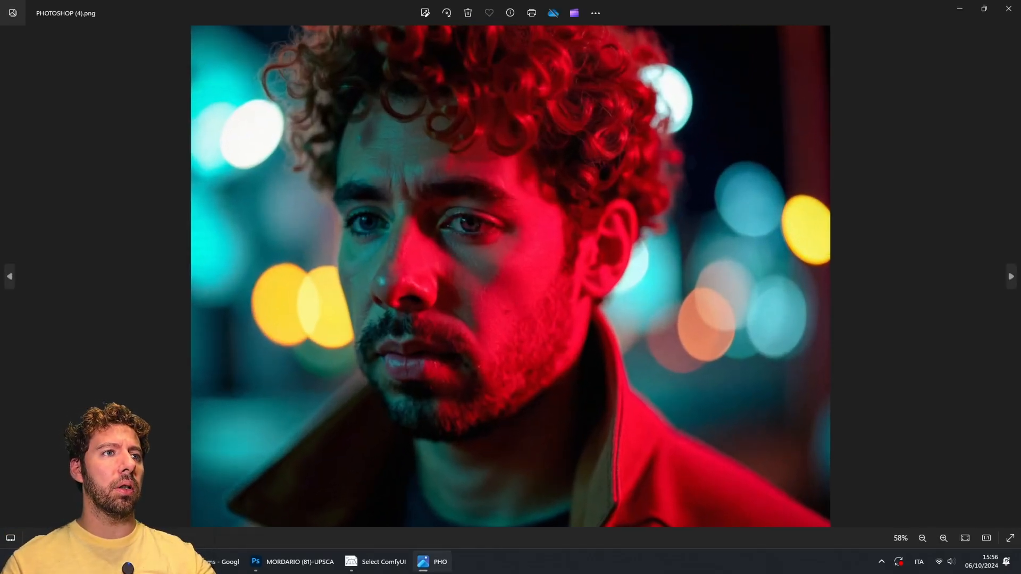
pyautogui.scroll(-3, 468, 223)
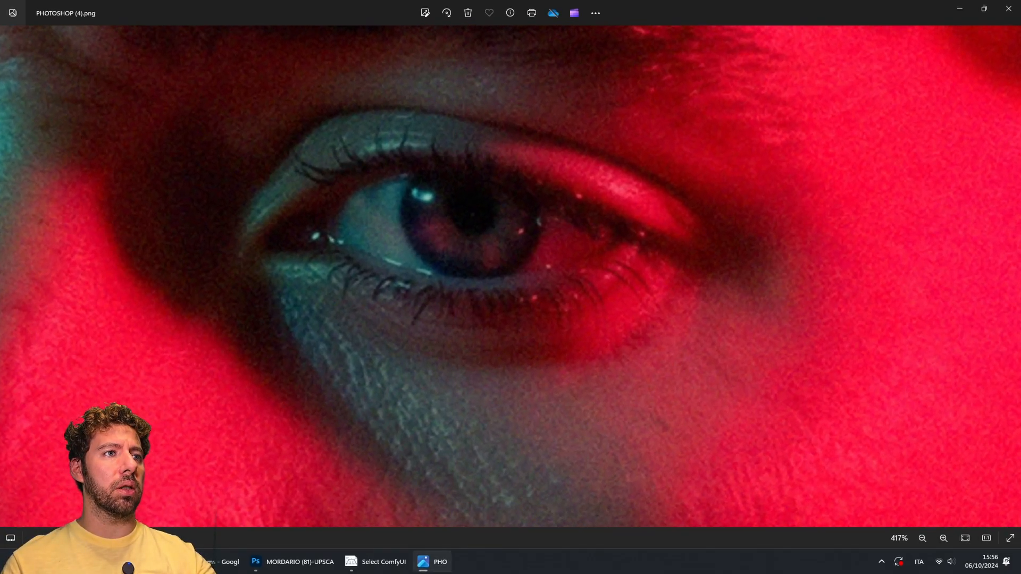
pyautogui.scroll(-10, 468, 224)
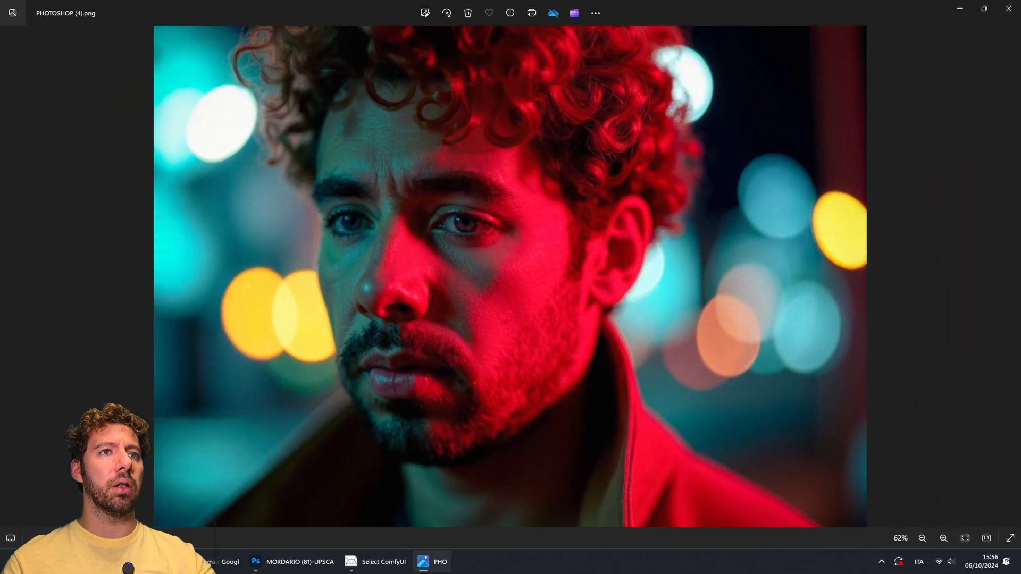
pyautogui.click(1009, 9)
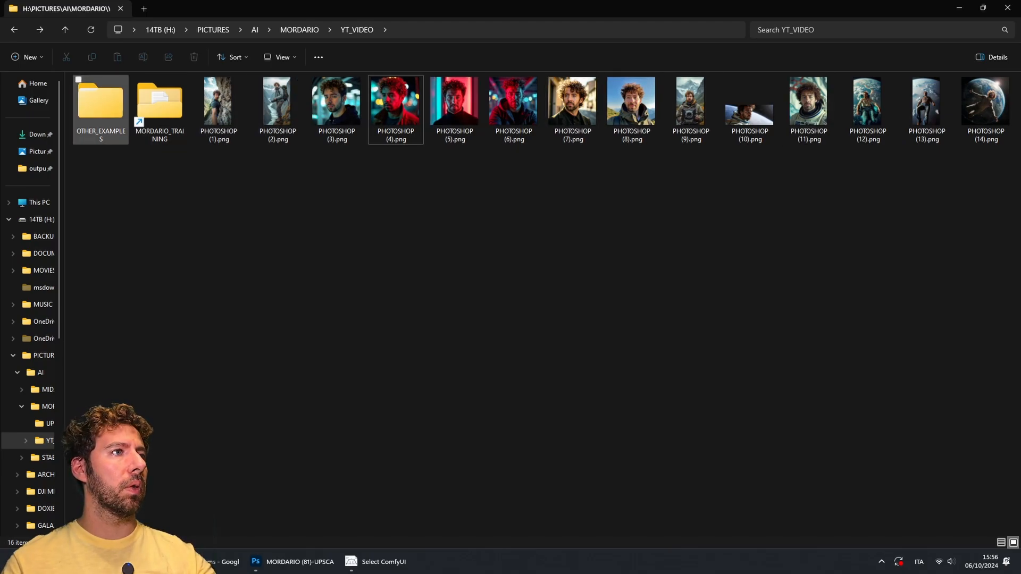
# Step: Open the OTHER_EXAMPLES, RX7 and DARIO_WITH_RX7 folders in turn
pyautogui.doubleClick(101, 104)
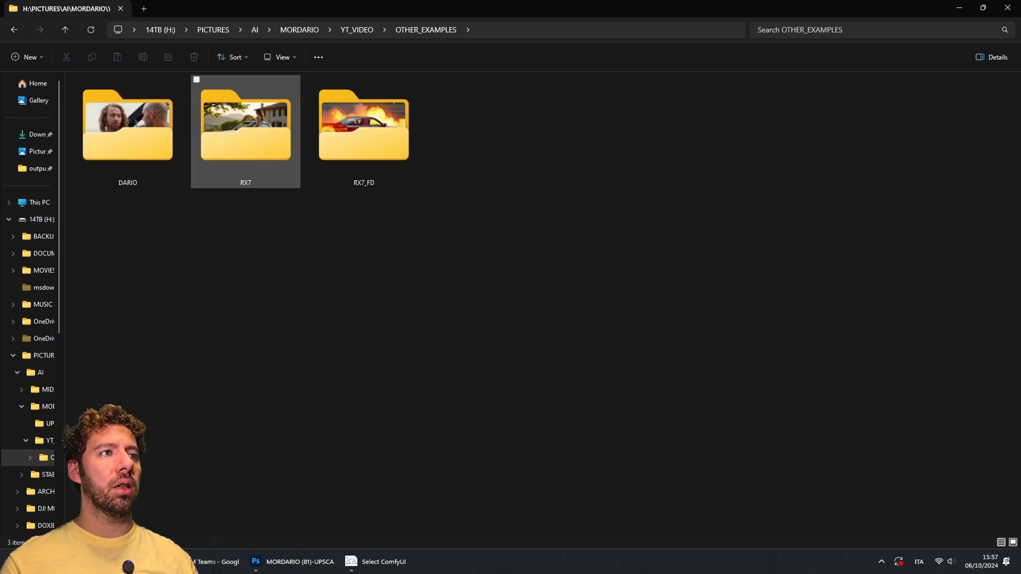
pyautogui.doubleClick(250, 156)
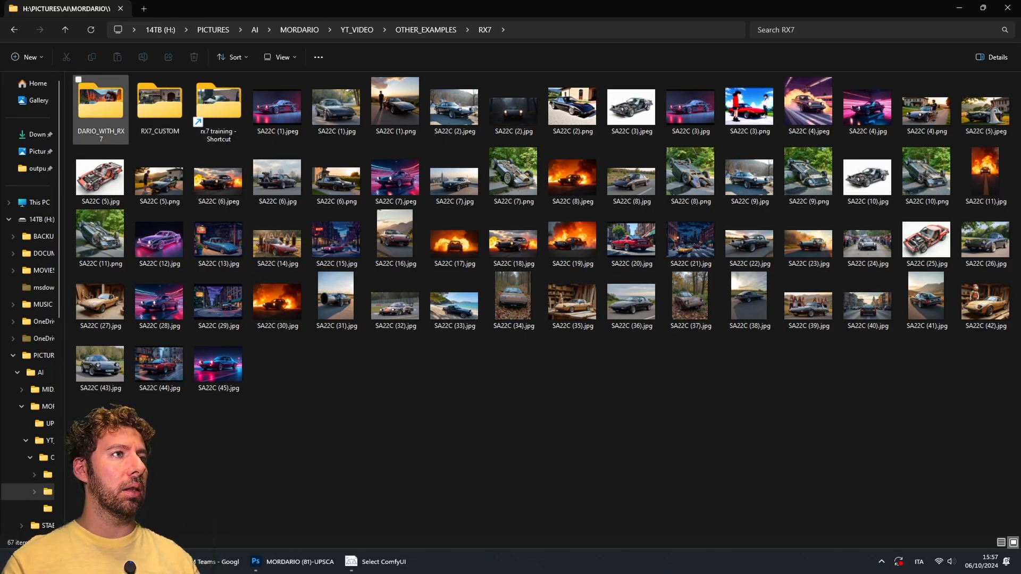
pyautogui.click(100, 106)
pyautogui.doubleClick(100, 106)
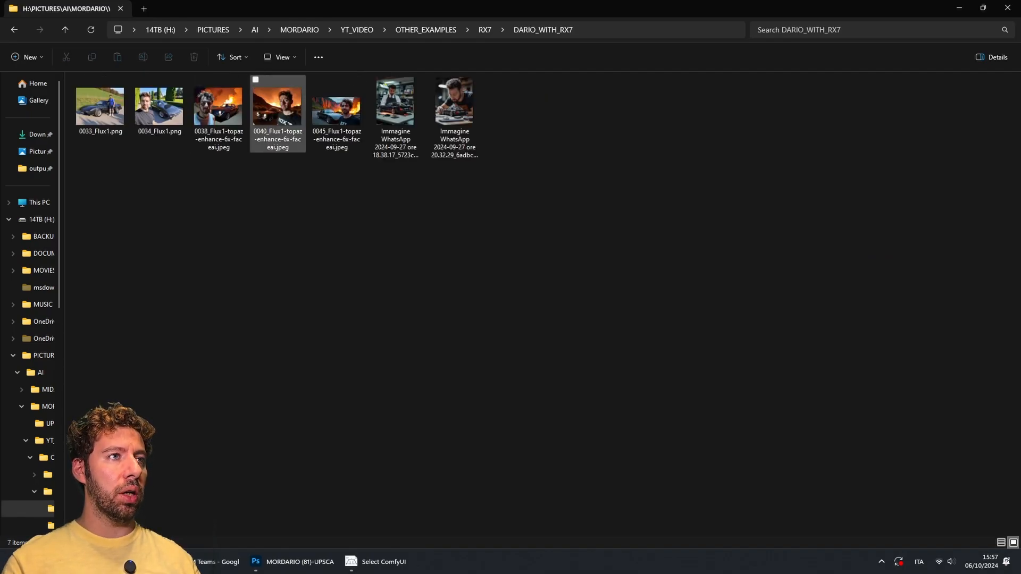
pyautogui.moveTo(281, 121)
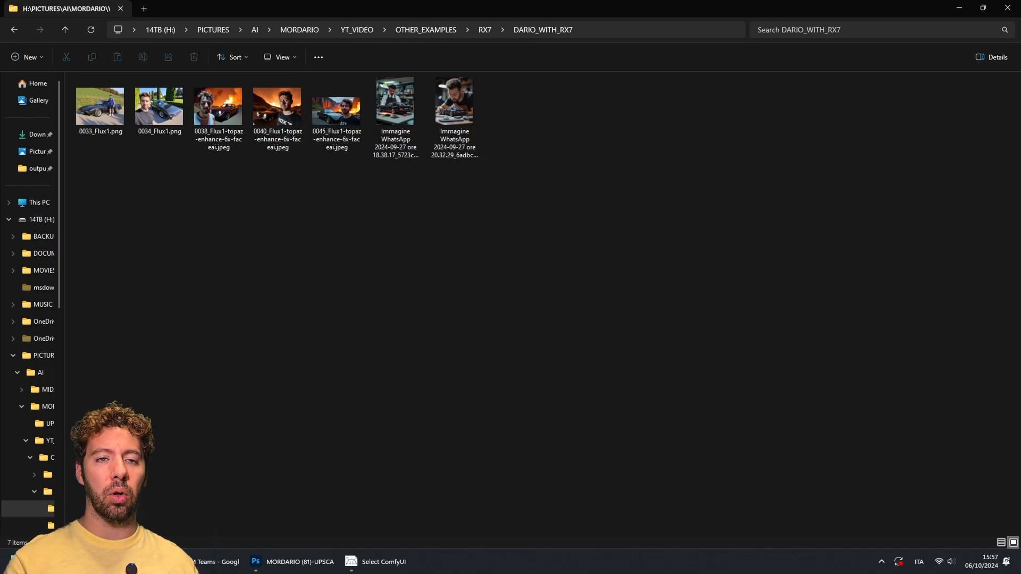
# Step: Open 0033_Flux1.png and step through the DARIO_WITH_RX7 images one by one
pyautogui.doubleClick(100, 106)
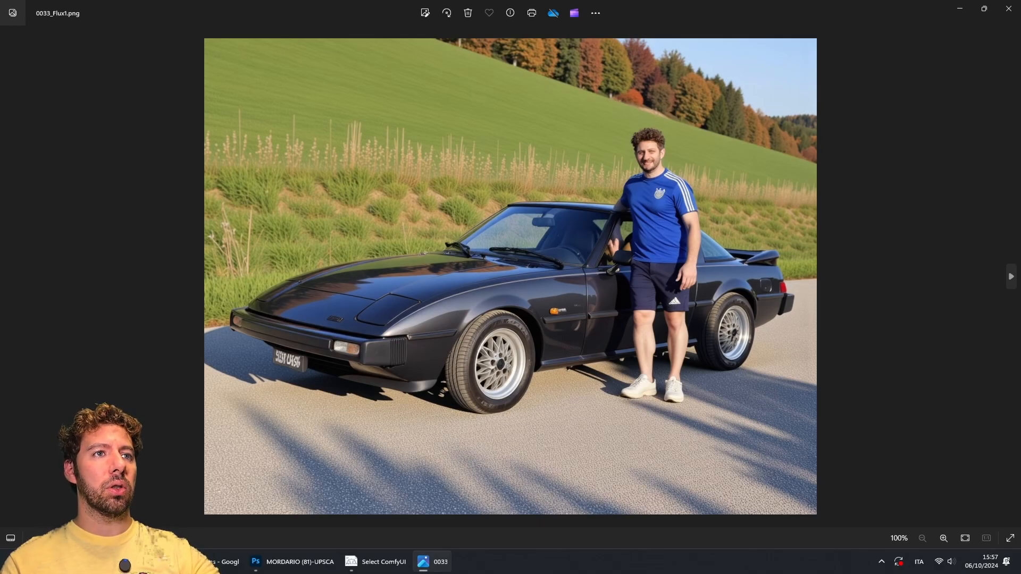
pyautogui.press('Right')
pyautogui.press('Right')
pyautogui.press('Left')
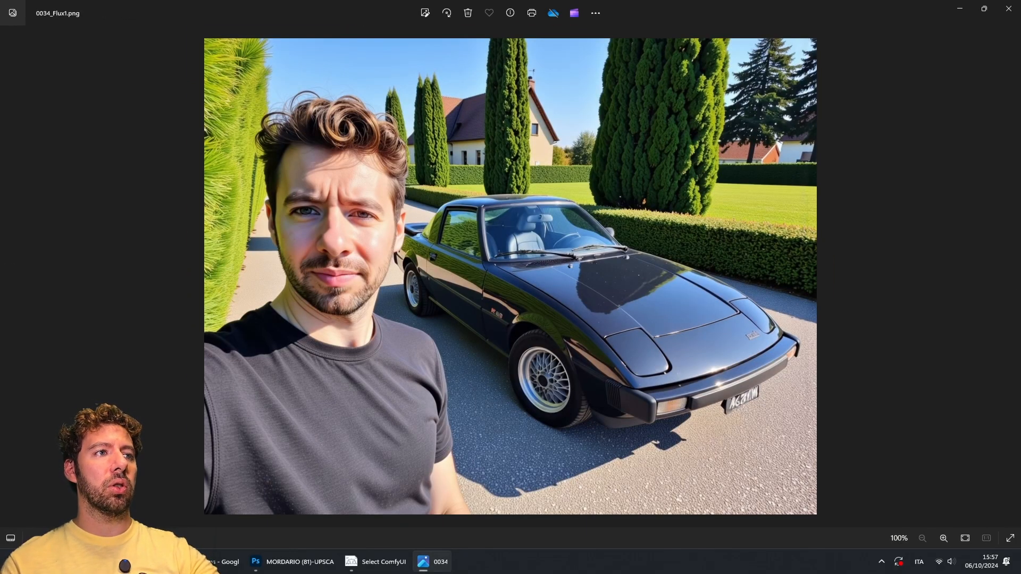
pyautogui.press('Right')
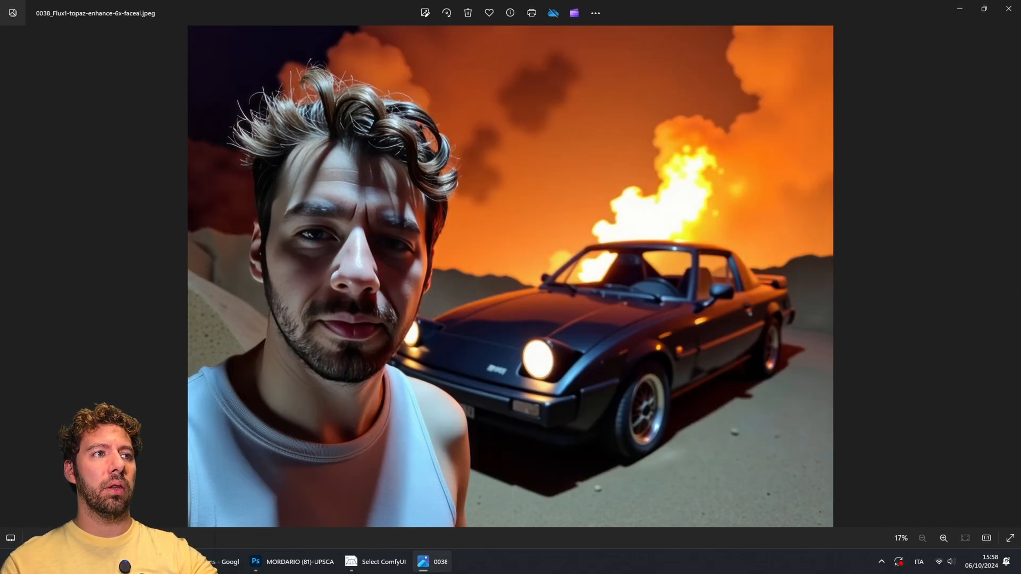
pyautogui.press('Right')
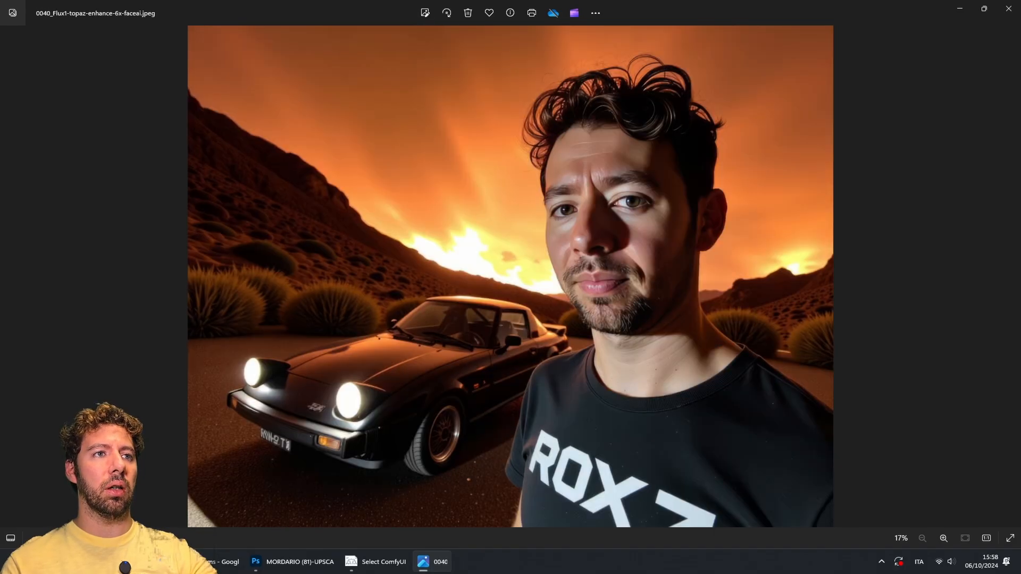
pyautogui.press('Right')
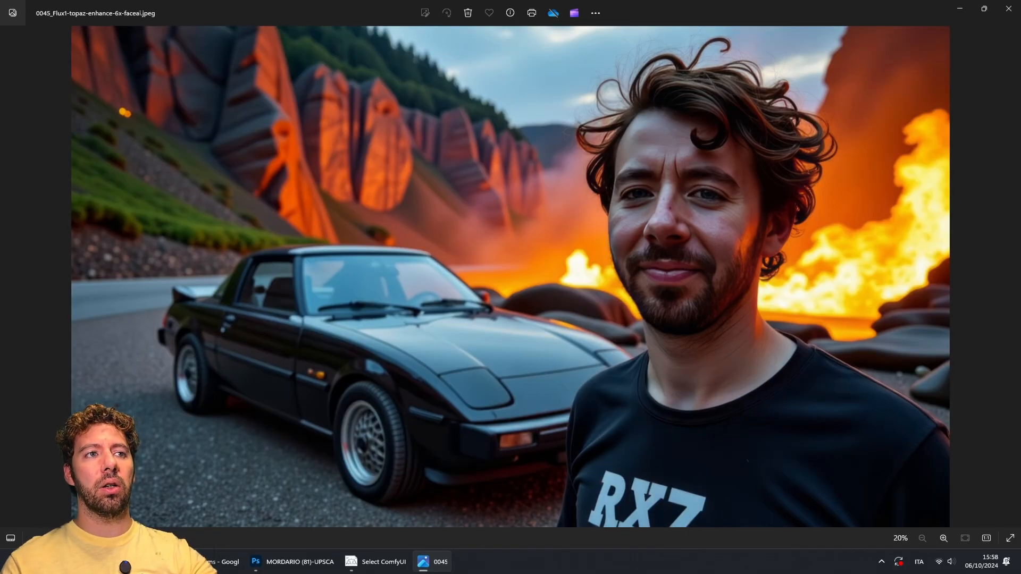
pyautogui.press('Right')
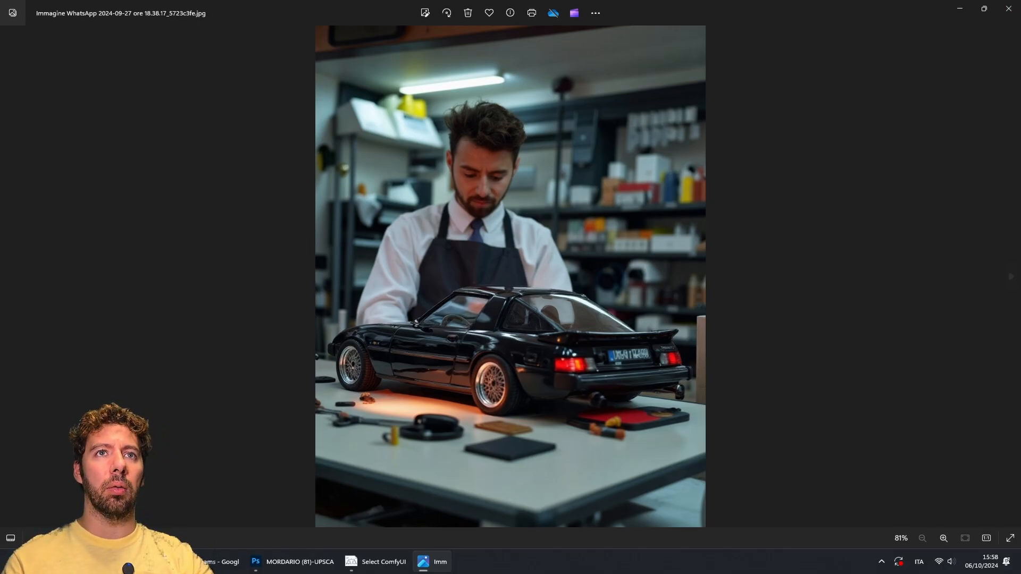
# Step: Step back and forth through the WhatsApp example images of the RX7 model, then close the photo viewer
pyautogui.press('Right')
pyautogui.press('Right')
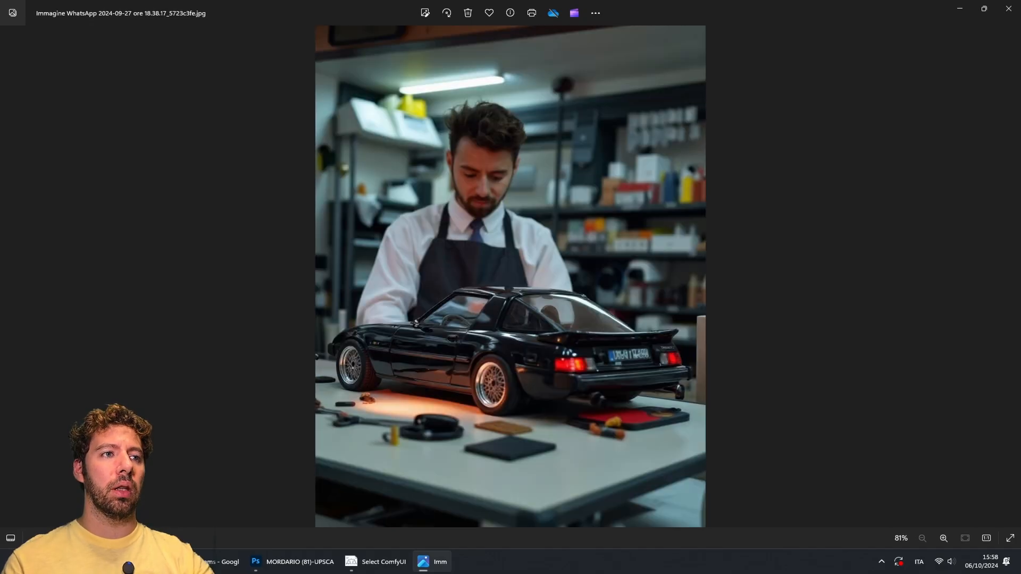
pyautogui.press('Left')
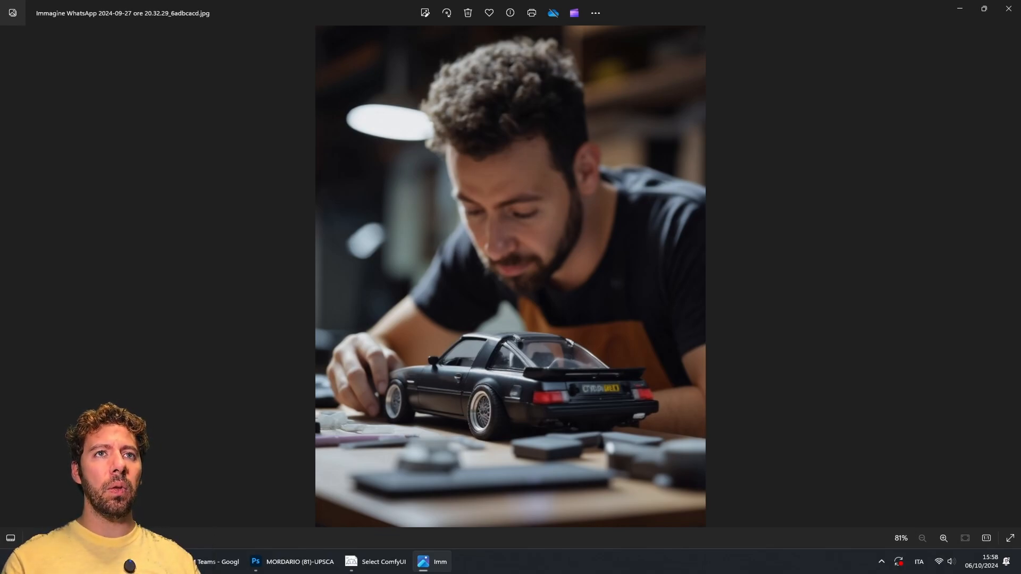
pyautogui.click(1010, 9)
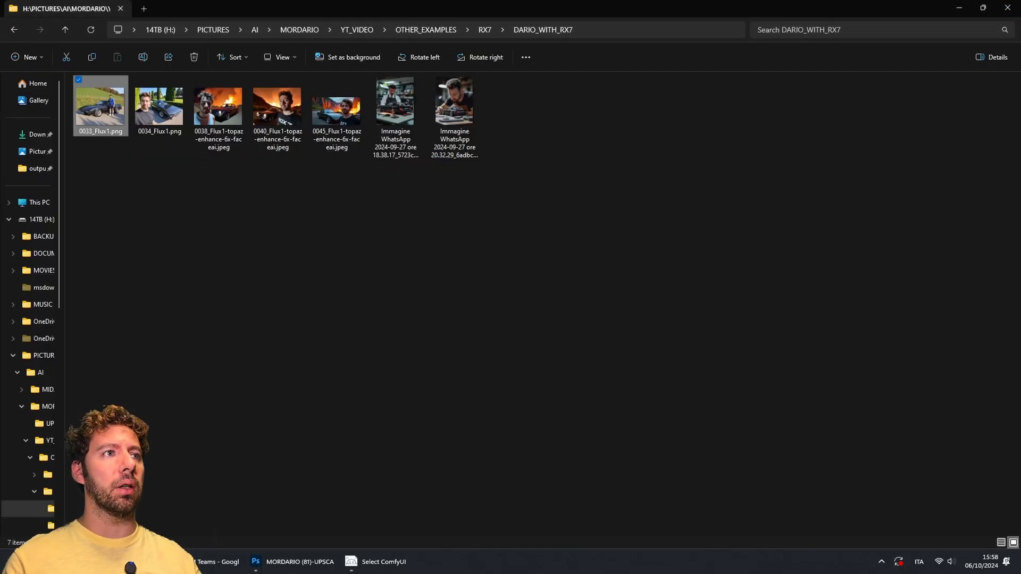
# Step: Go back to the RX7 folder and open the rx7 training shortcut to browse the training photos
pyautogui.click(485, 29)
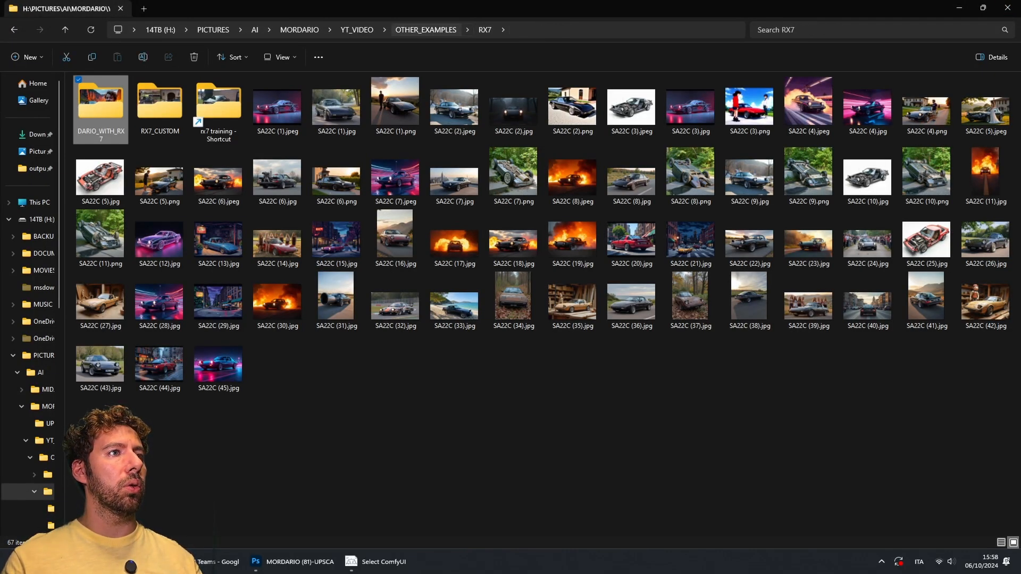
pyautogui.doubleClick(219, 109)
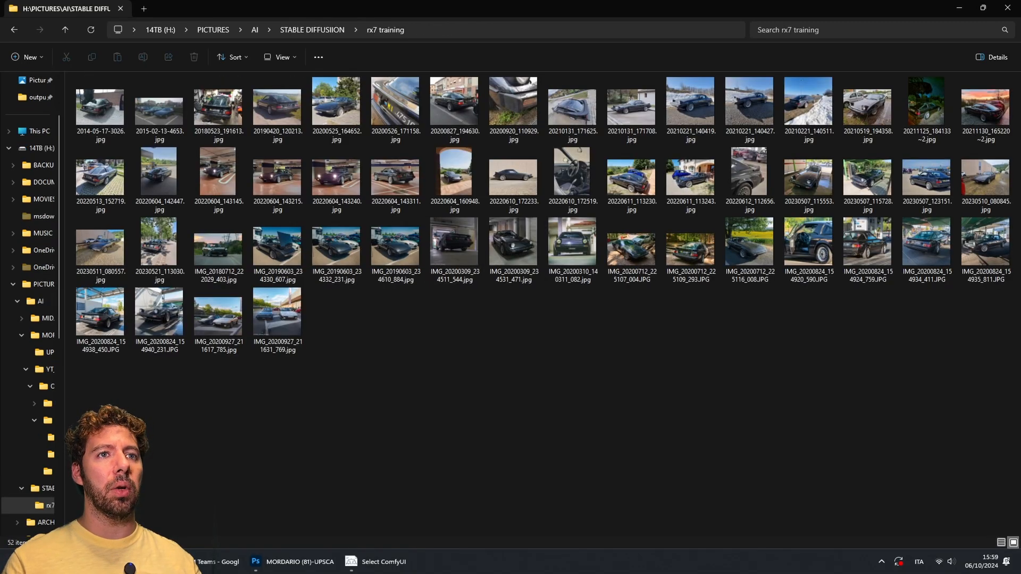
pyautogui.moveTo(984, 398); pyautogui.dragTo(493, 329)
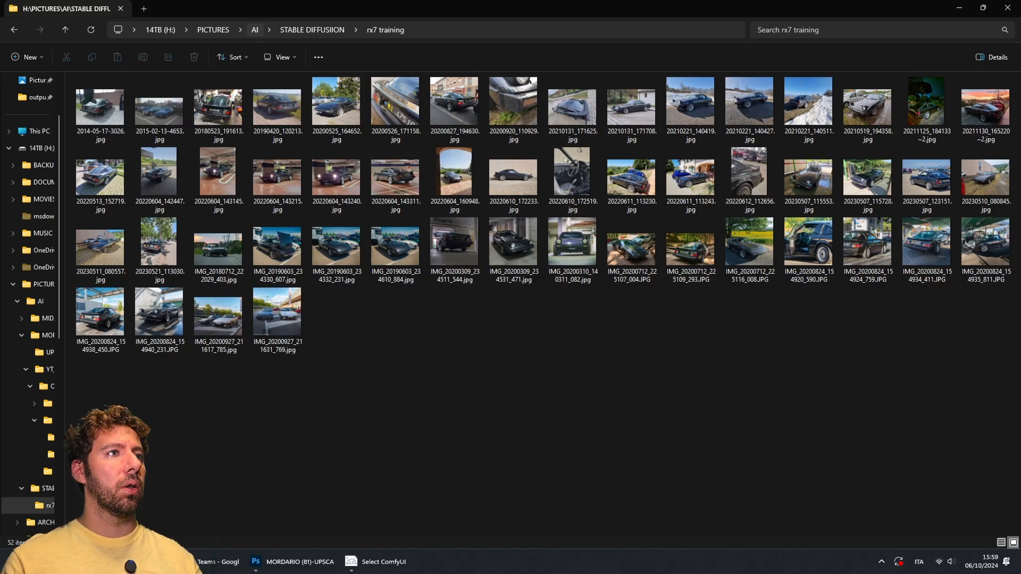
# Step: Navigate up to the PICTURES folder and close the file explorer window
pyautogui.click(255, 29)
pyautogui.click(212, 29)
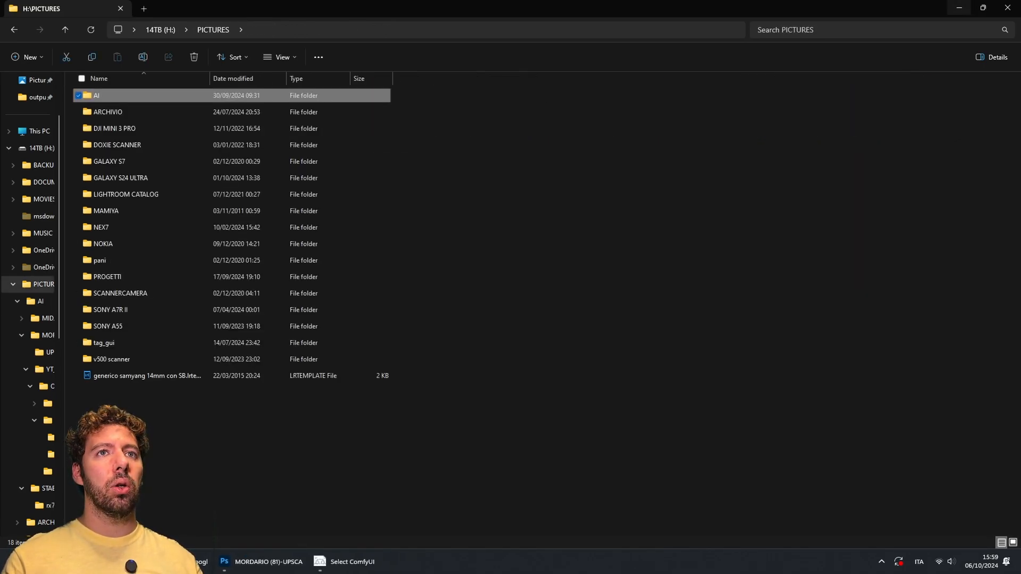
pyautogui.click(959, 8)
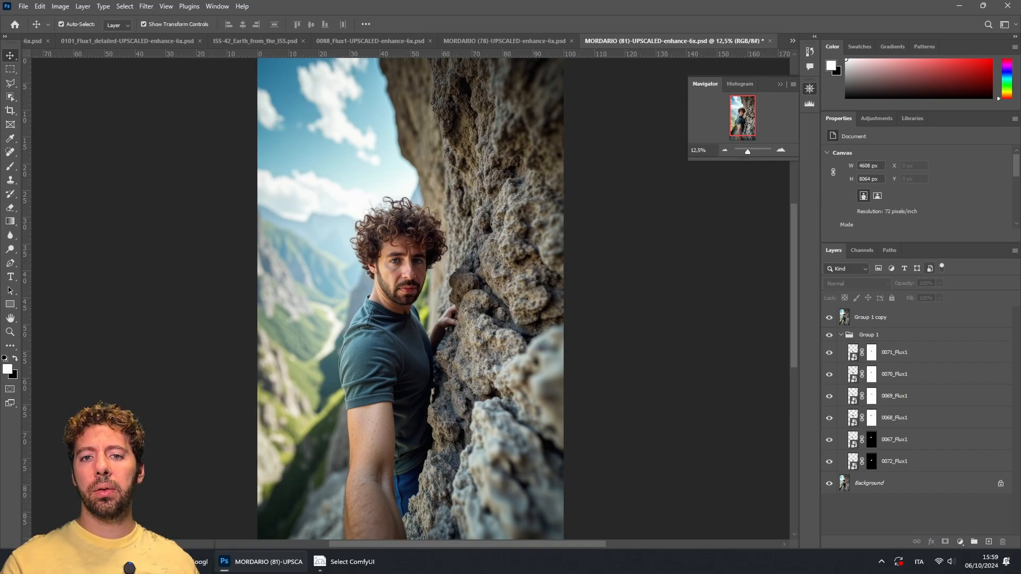